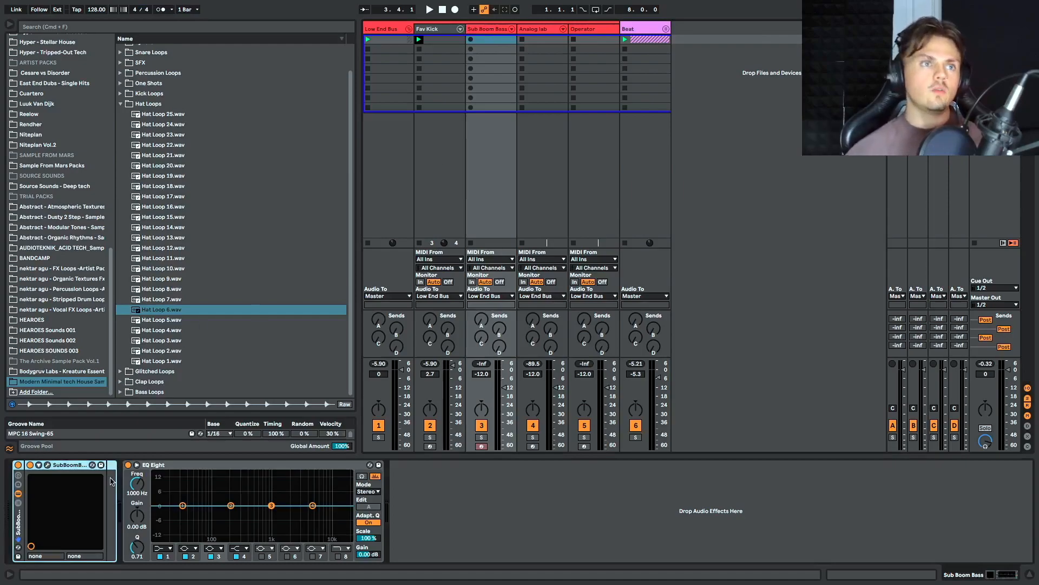
Step: Open the SubBoomBass2 plugin window on the Sub Boom Bass track, reposition it and show its preset manager
{"action": "left_click", "coordinate": [48, 466]}
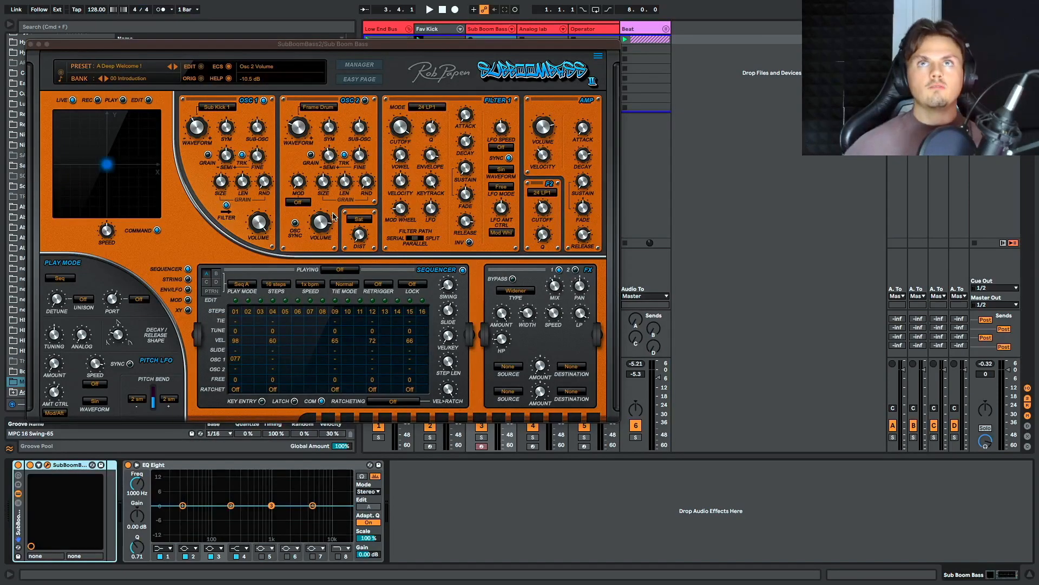
{"action": "left_click_drag", "start_coordinate": [353, 45], "coordinate": [381, 10]}
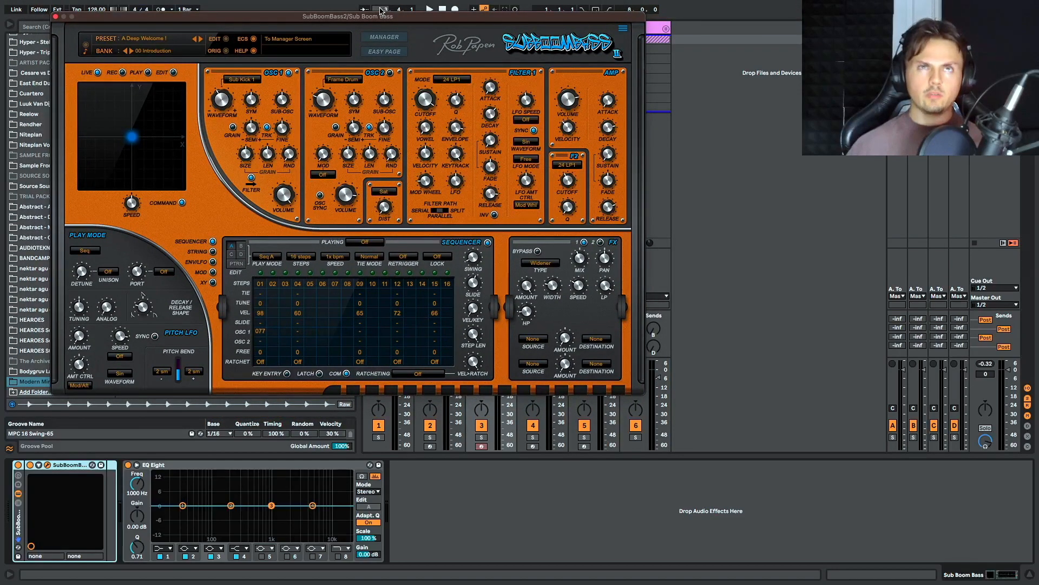
{"action": "left_click", "coordinate": [373, 39]}
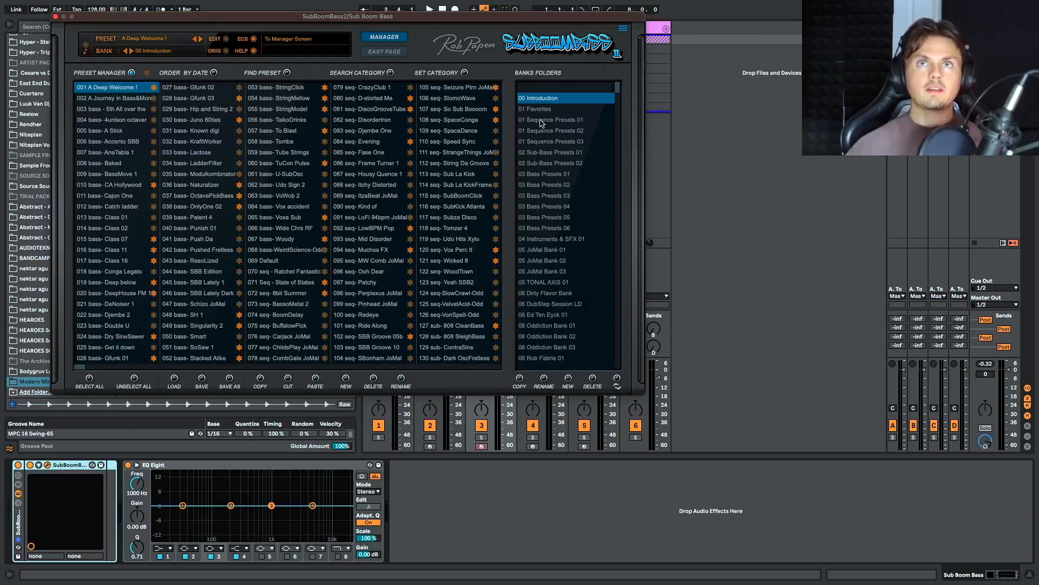
Step: Browse the preset banks from 02 Sub-Bass Presets 01 through 03 Bass Presets 06
{"action": "left_click", "coordinate": [544, 174]}
{"action": "left_click", "coordinate": [544, 152]}
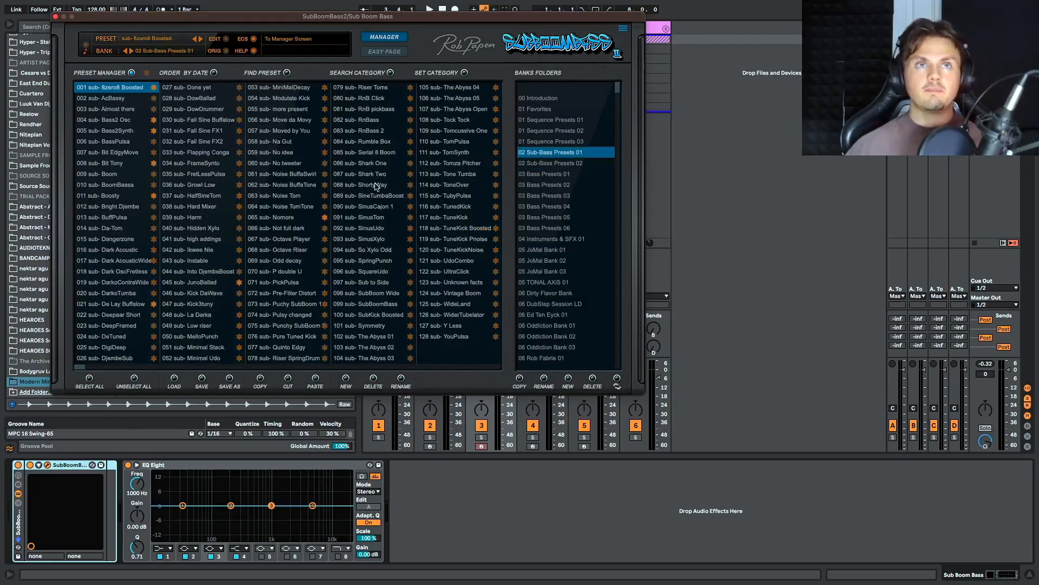
{"action": "left_click", "coordinate": [566, 162]}
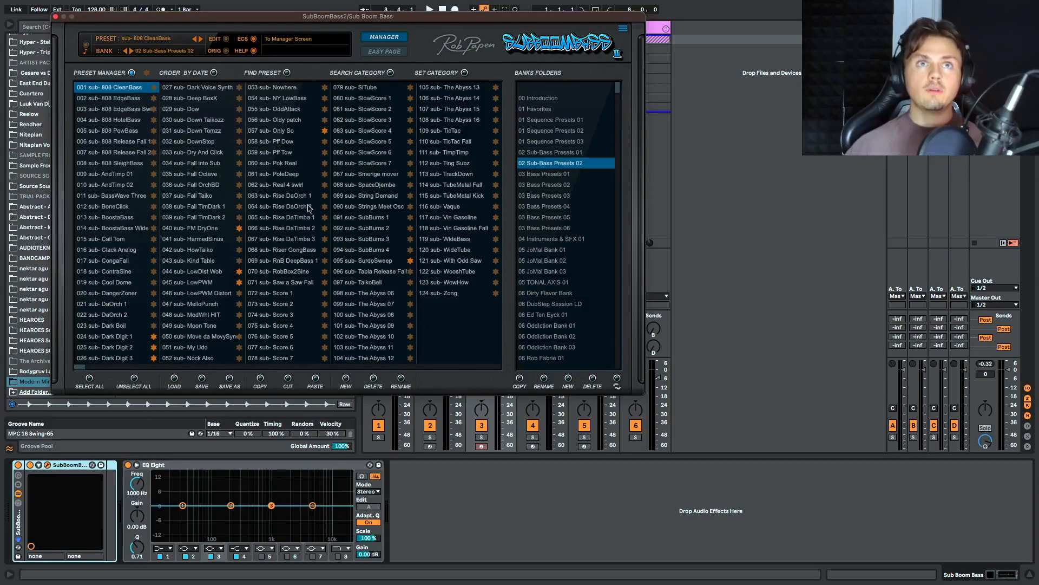
{"action": "left_click", "coordinate": [543, 174]}
{"action": "left_click", "coordinate": [543, 185]}
{"action": "left_click", "coordinate": [544, 196]}
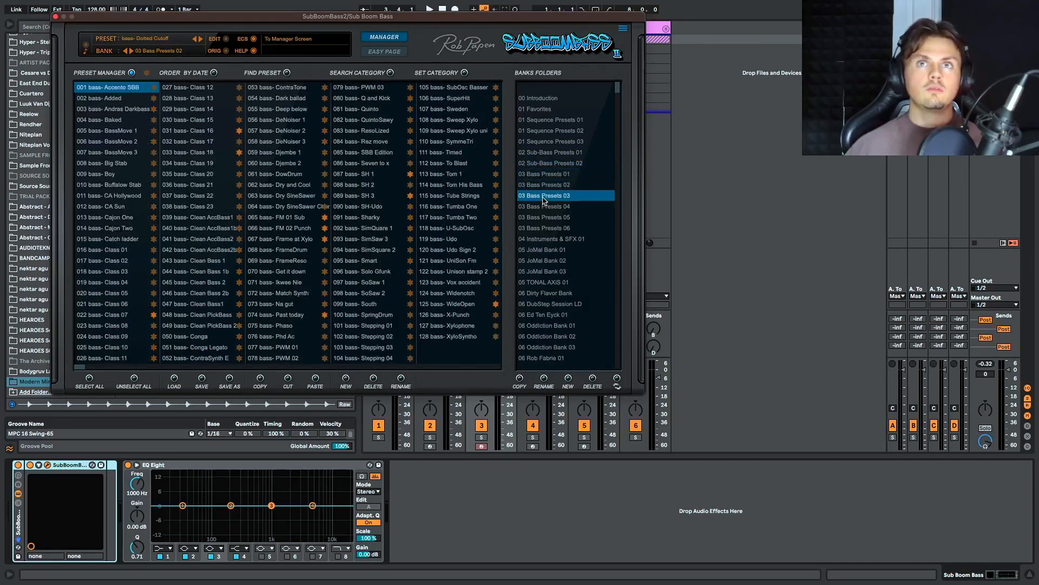
{"action": "left_click", "coordinate": [547, 208]}
{"action": "left_click", "coordinate": [546, 218]}
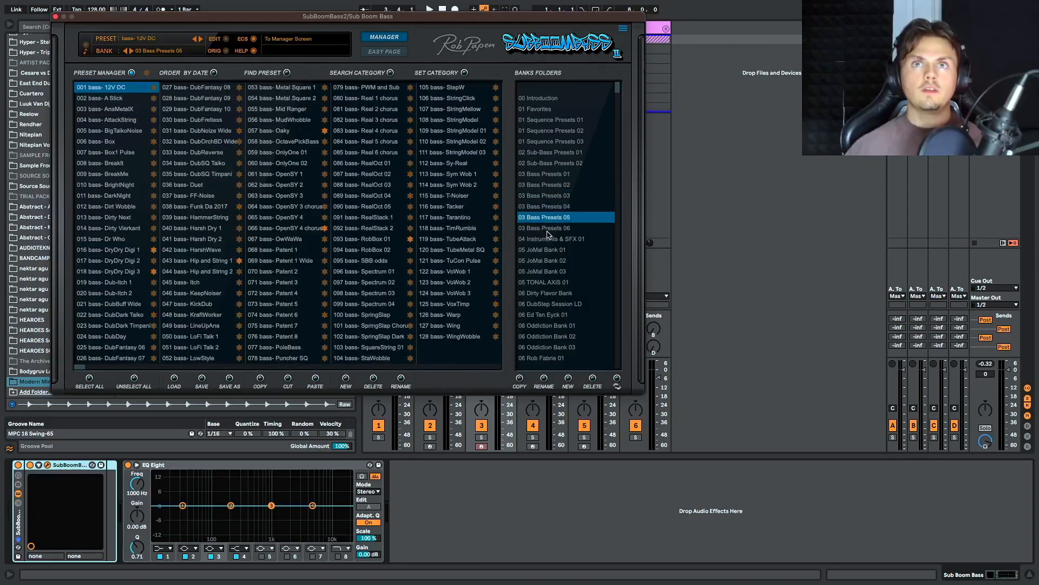
{"action": "left_click", "coordinate": [548, 229]}
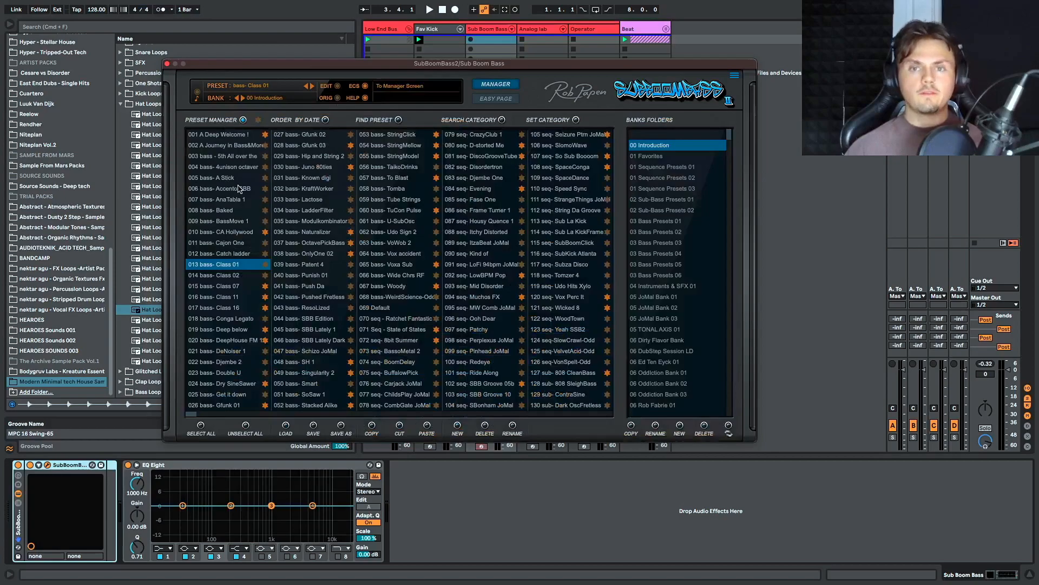
Step: View the synth's main controls, return to the preset manager and load A Deep Welcome ! followed by bass- Class 01
{"action": "left_click", "coordinate": [494, 84]}
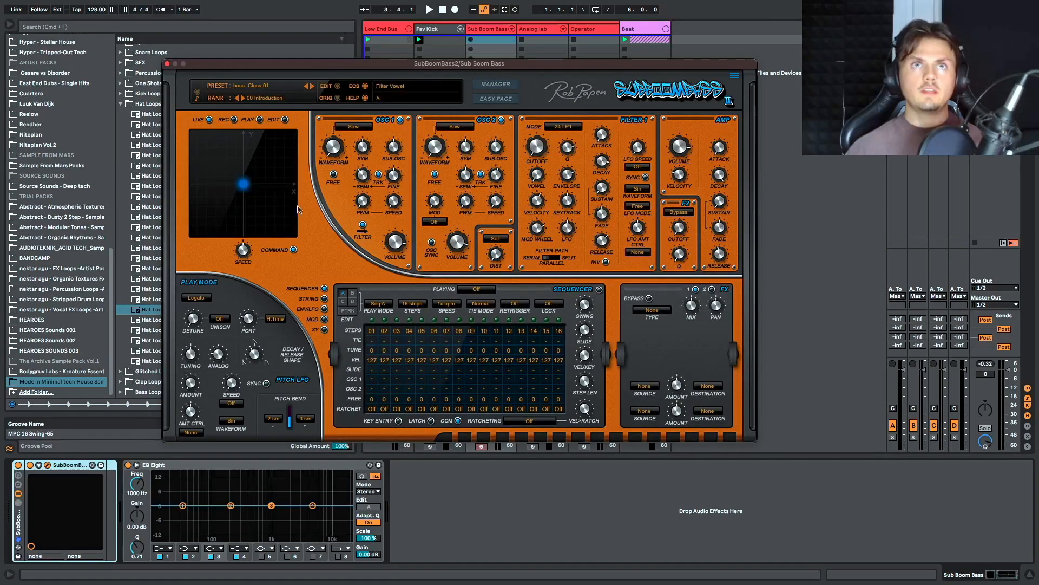
{"action": "left_click", "coordinate": [501, 87]}
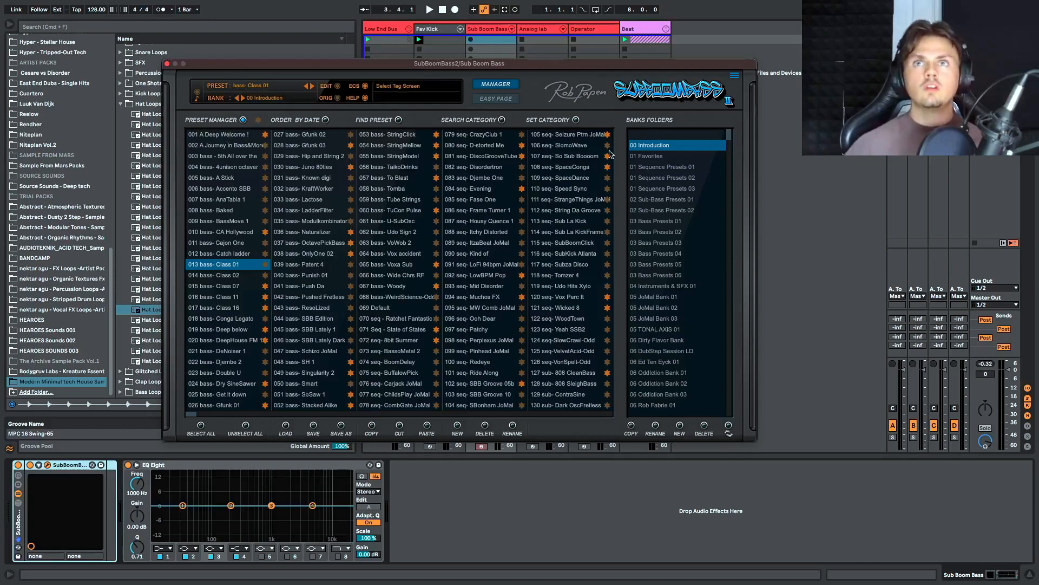
{"action": "left_click", "coordinate": [224, 137]}
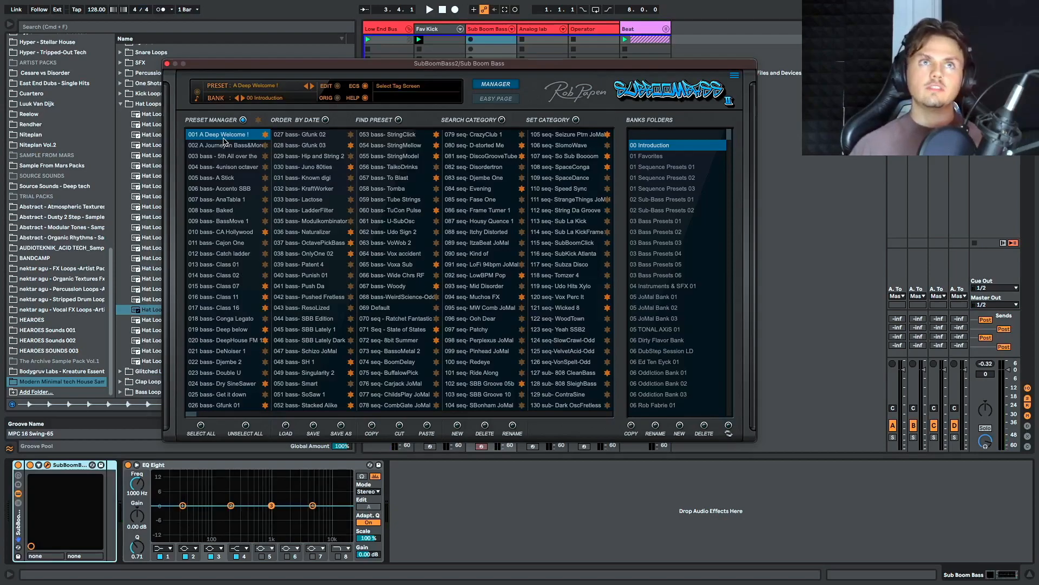
{"action": "left_click", "coordinate": [223, 265]}
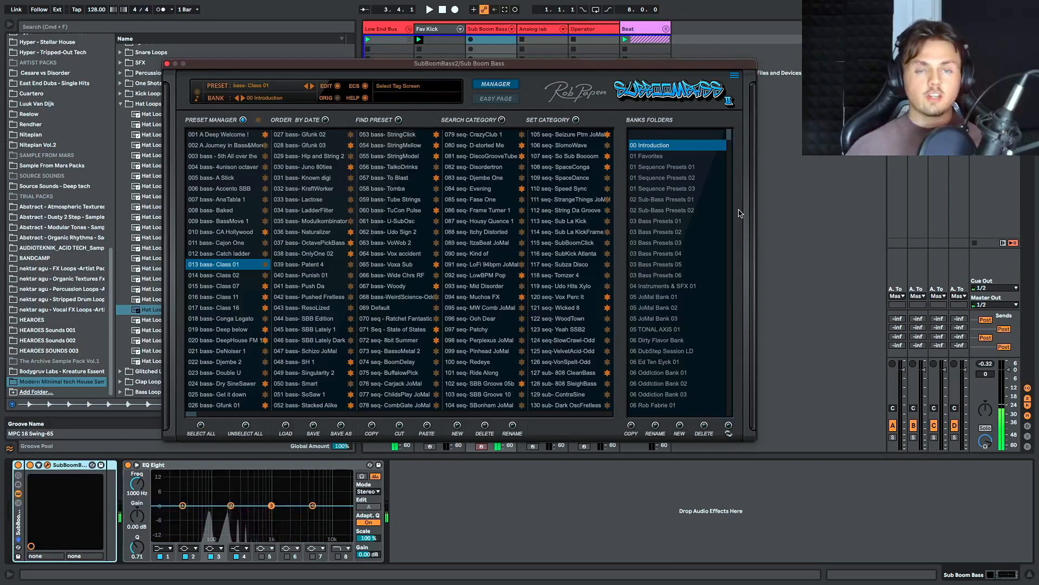
Step: Audition the Catch ladder, DeepHouse FM, Deep below and DeNoiser 1 bass presets in the Introduction bank
{"action": "left_click", "coordinate": [208, 254]}
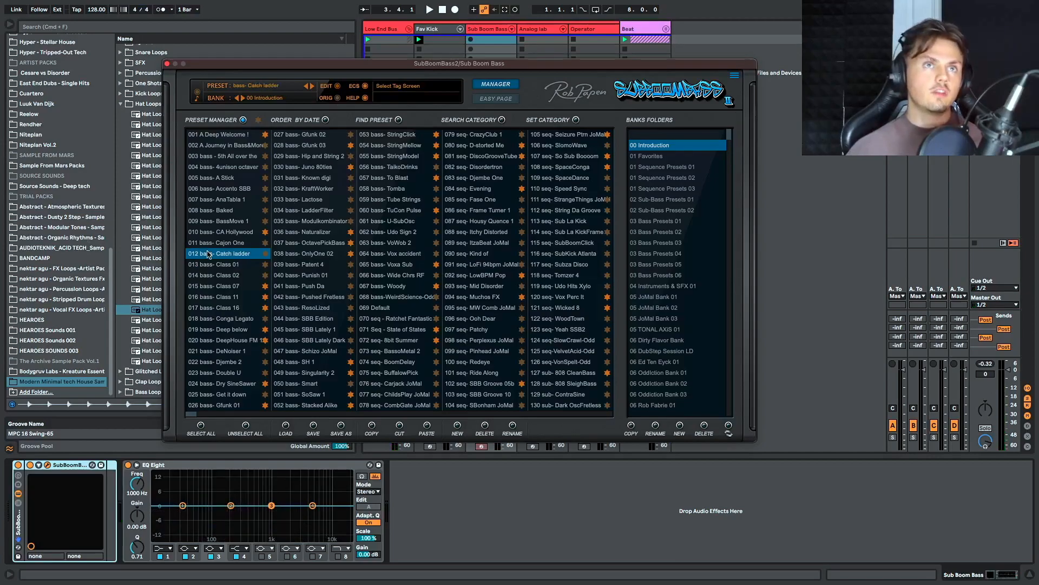
{"action": "left_click", "coordinate": [243, 341]}
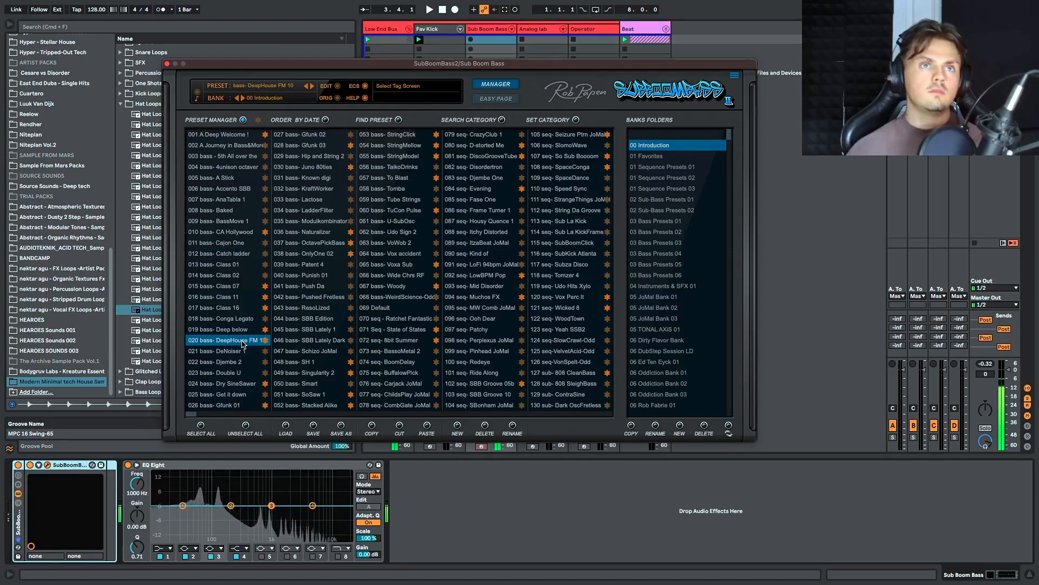
{"action": "left_click", "coordinate": [238, 329]}
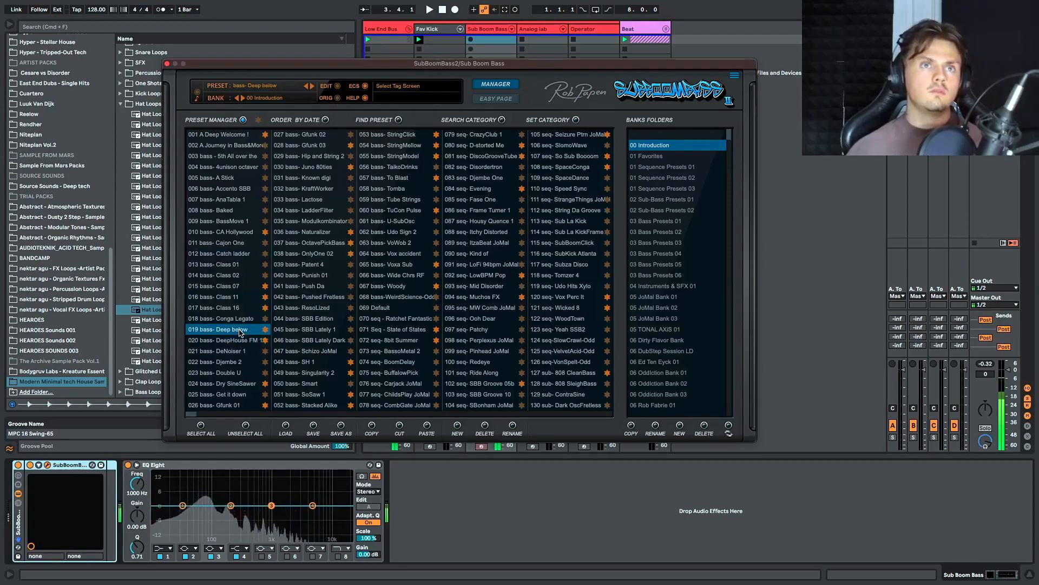
{"action": "left_click", "coordinate": [233, 352]}
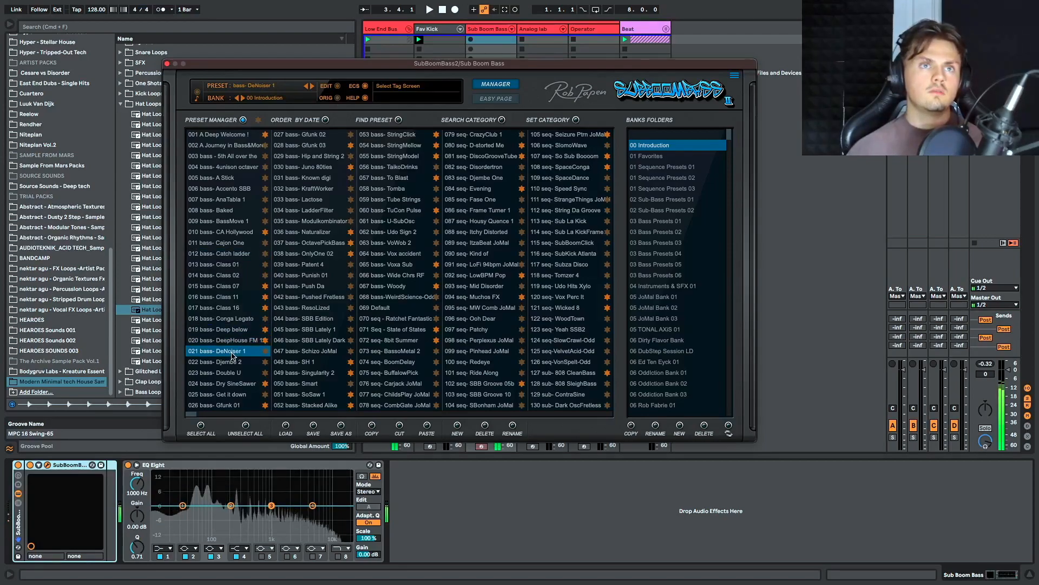
Step: Audition SH 1, Push Da, OnlyOne 02, Modulkombinator and Punish 01 from the Introduction bank, ending on OnlyOne 02
{"action": "left_click", "coordinate": [305, 362]}
{"action": "left_click", "coordinate": [317, 286]}
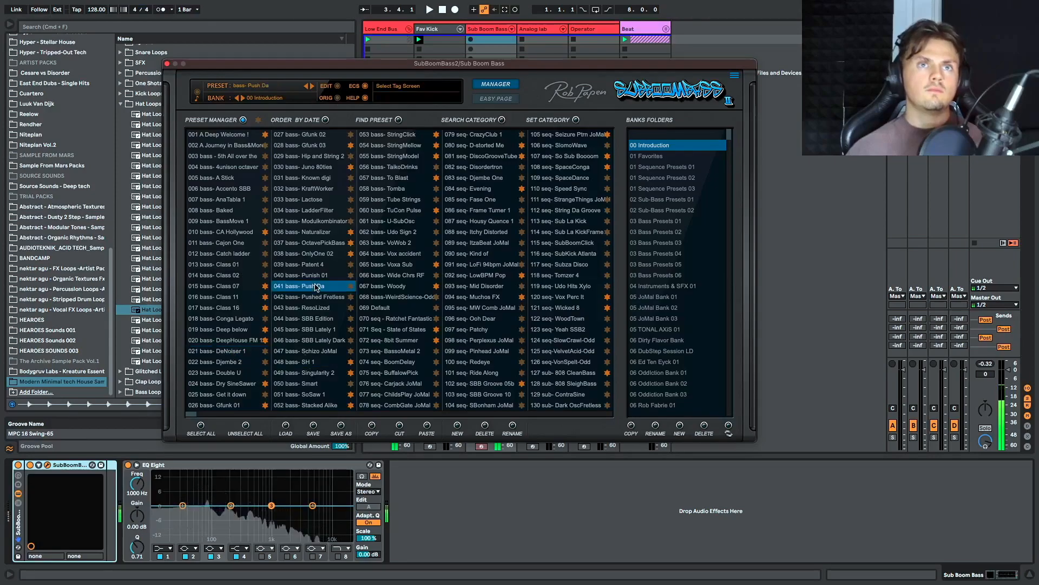
{"action": "left_click", "coordinate": [319, 254]}
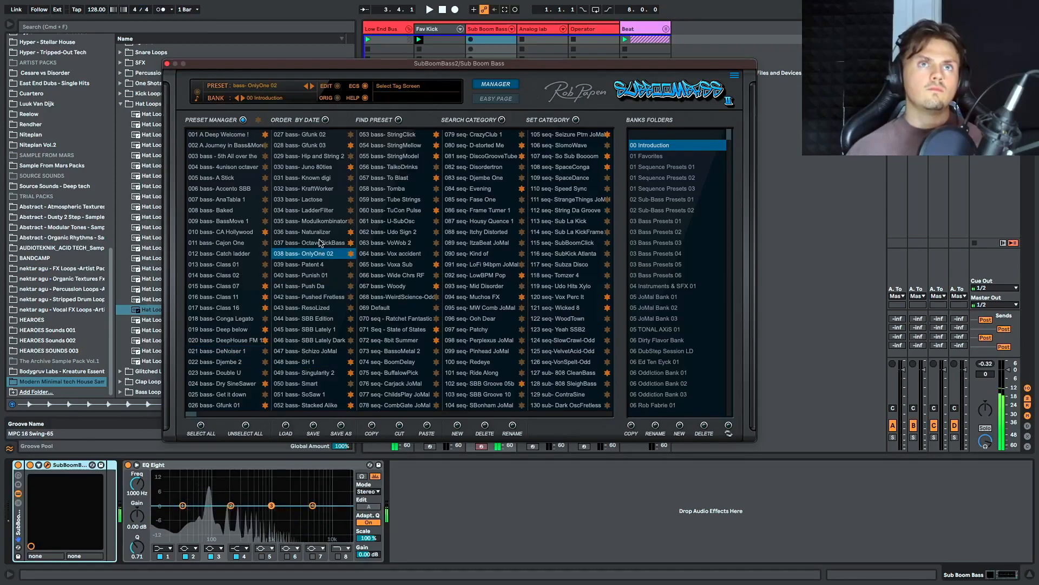
{"action": "left_click", "coordinate": [319, 222]}
{"action": "left_click", "coordinate": [312, 254]}
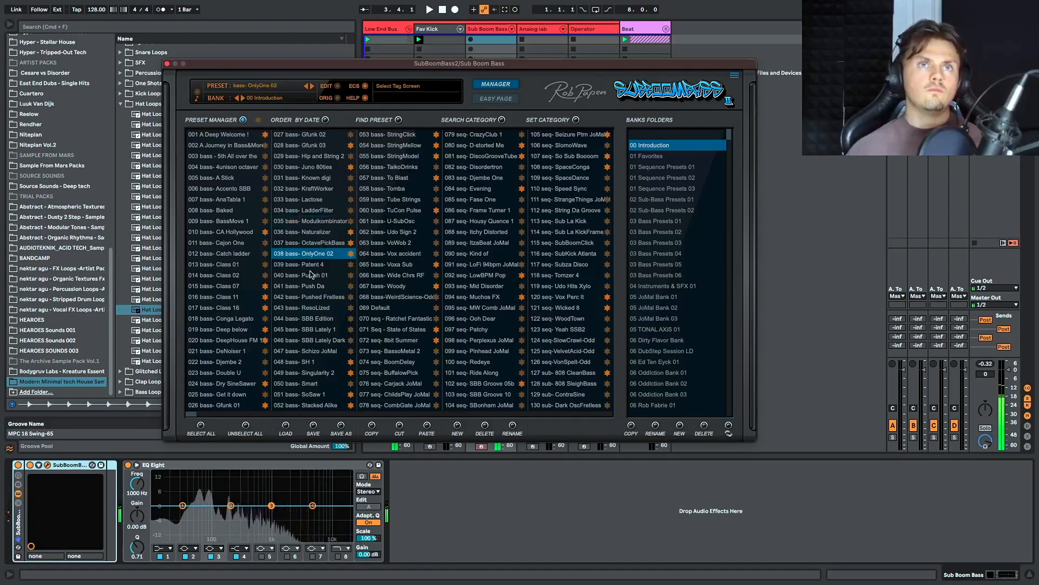
{"action": "left_click", "coordinate": [310, 272]}
{"action": "left_click", "coordinate": [316, 254]}
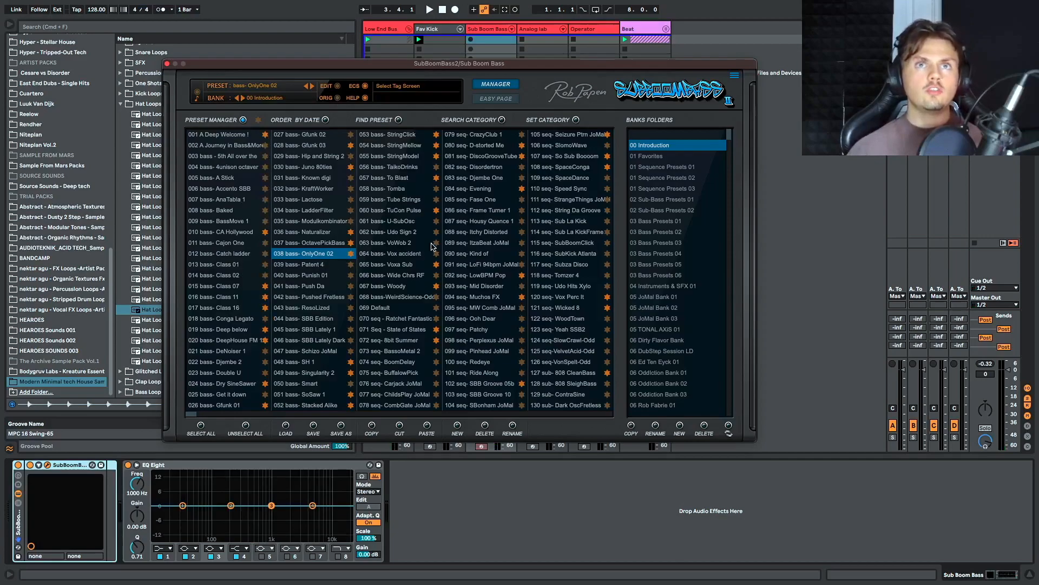
Step: Copy the bass- Woody preset from the Introduction bank into the 01 Favorites bank and load it there
{"action": "left_click", "coordinate": [403, 244]}
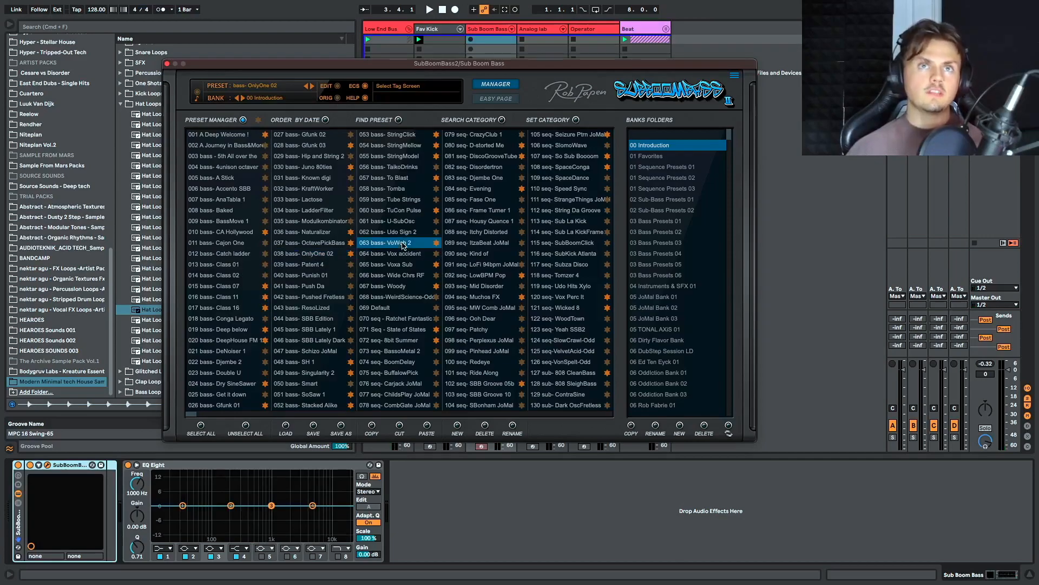
{"action": "left_click", "coordinate": [428, 288]}
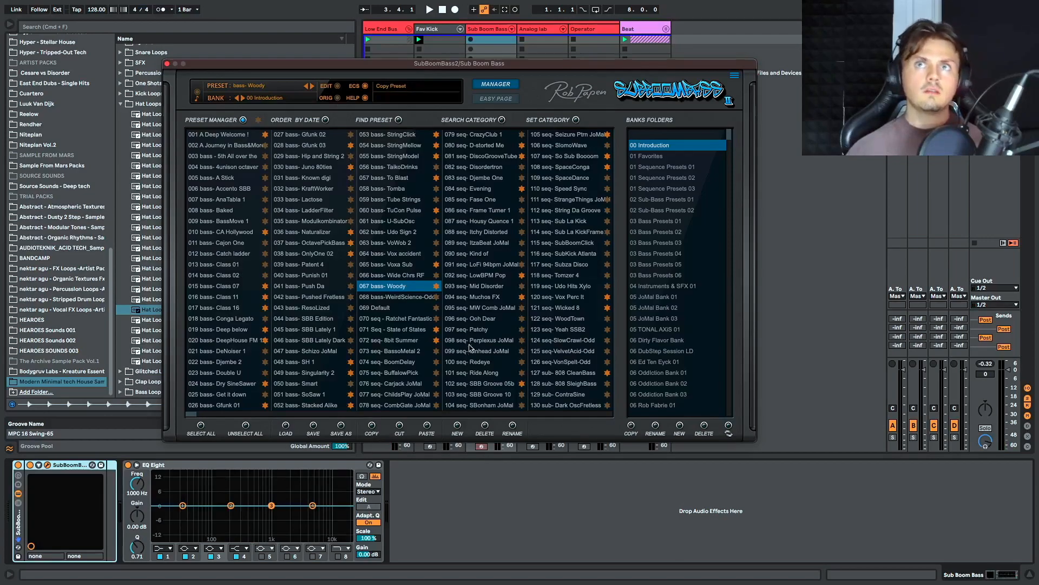
{"action": "left_click", "coordinate": [655, 156]}
{"action": "left_click", "coordinate": [427, 425]}
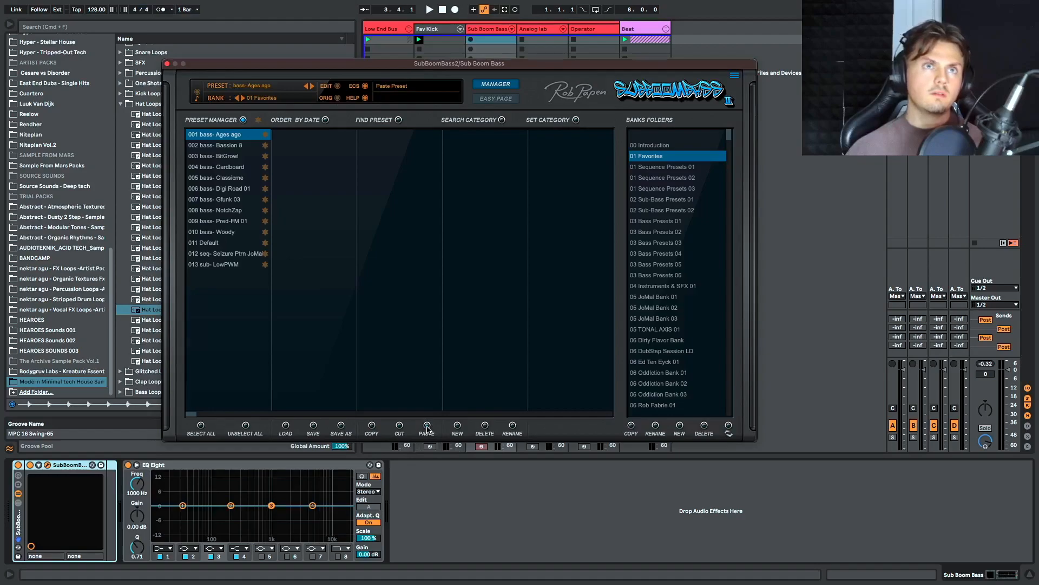
{"action": "left_click", "coordinate": [217, 232]}
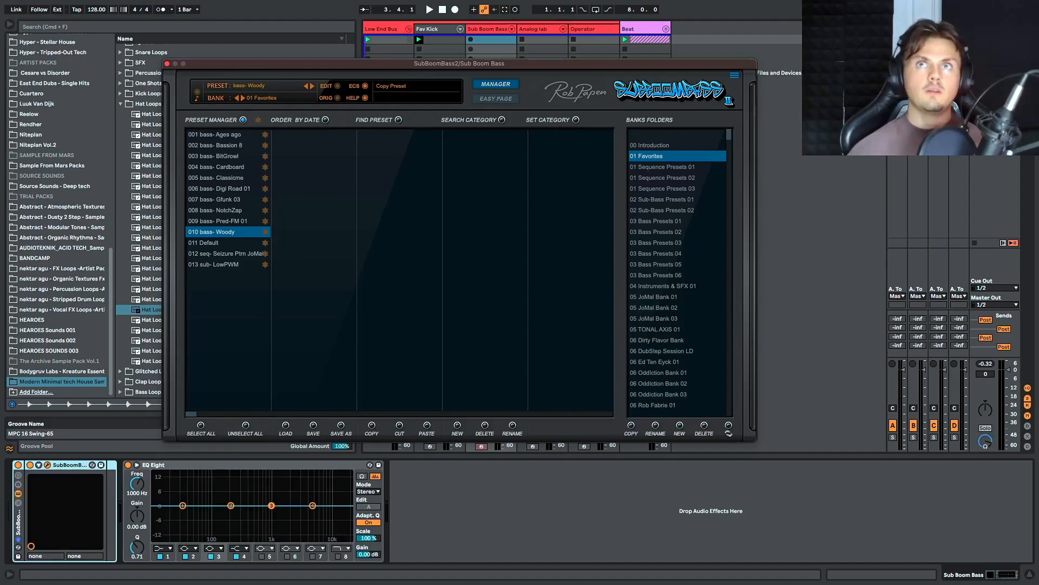
Step: In the 03 Bass Presets 02 bank, audition Trackit 07, Psy Dry 04, PsyBass 2, Psy Dry 02 and Pred-FM 02
{"action": "left_click", "coordinate": [663, 145]}
{"action": "left_click", "coordinate": [671, 232]}
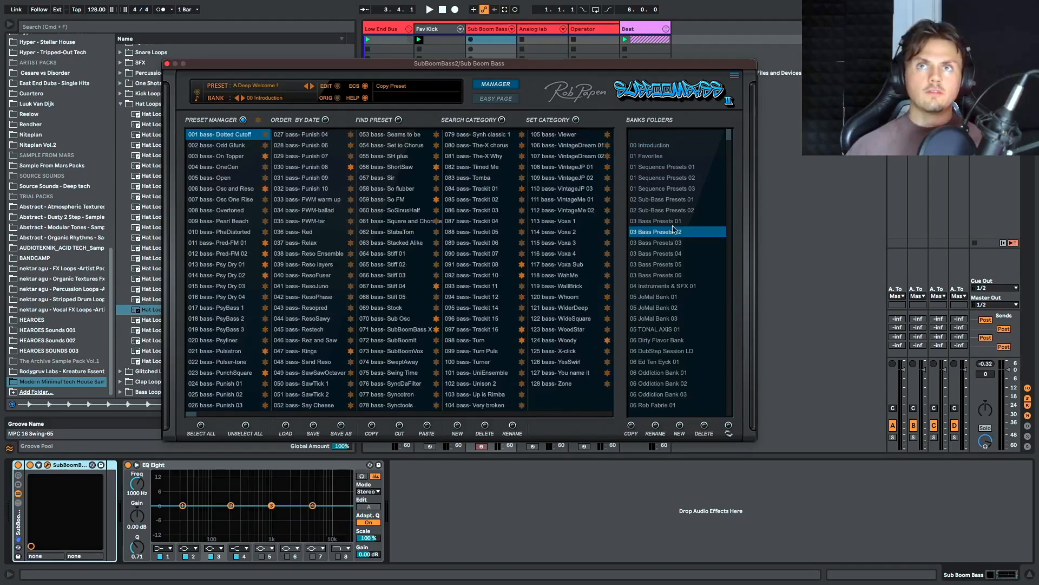
{"action": "left_click", "coordinate": [481, 254]}
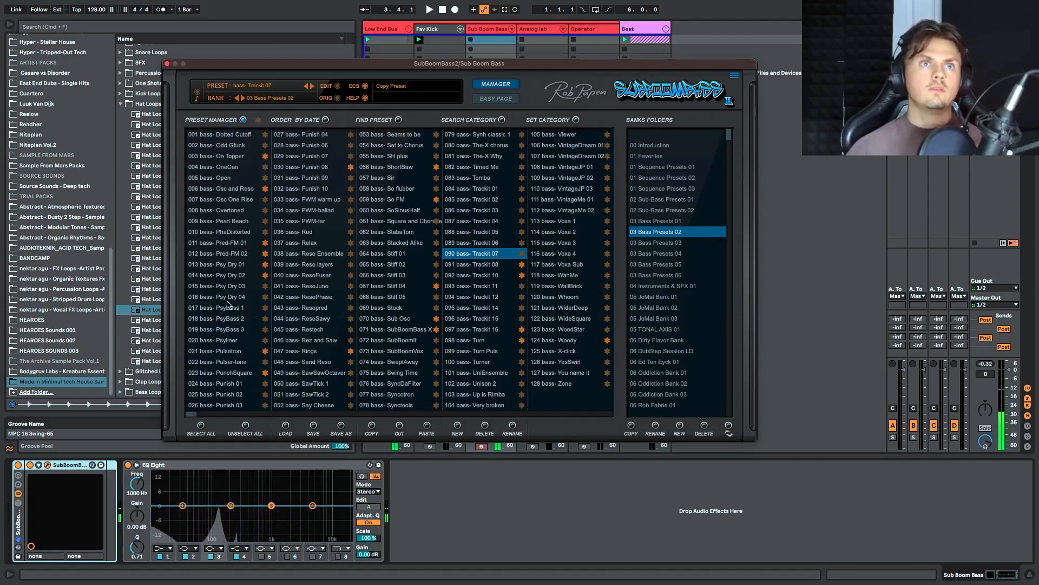
{"action": "left_click", "coordinate": [227, 297]}
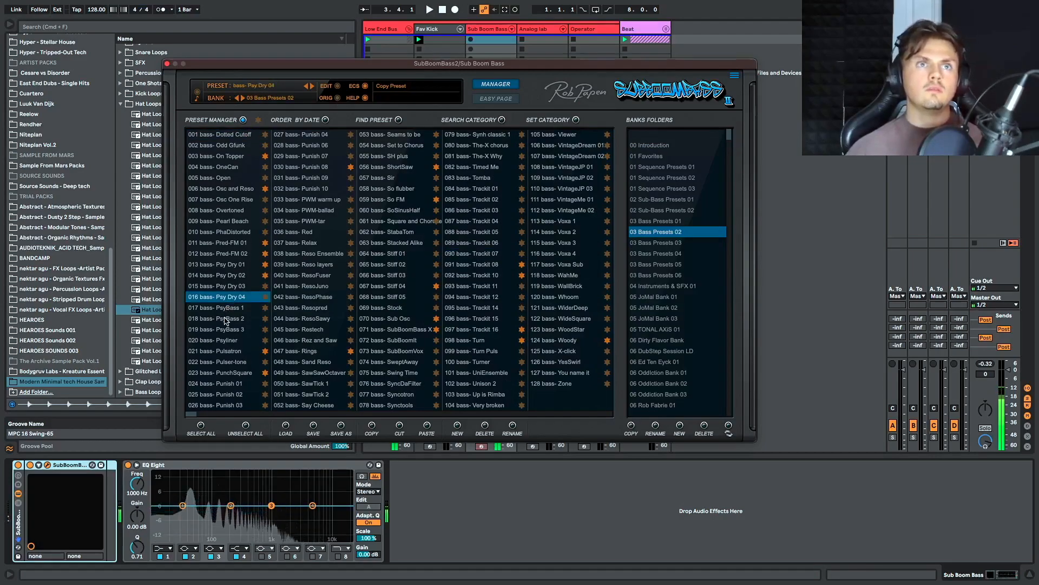
{"action": "left_click", "coordinate": [227, 318]}
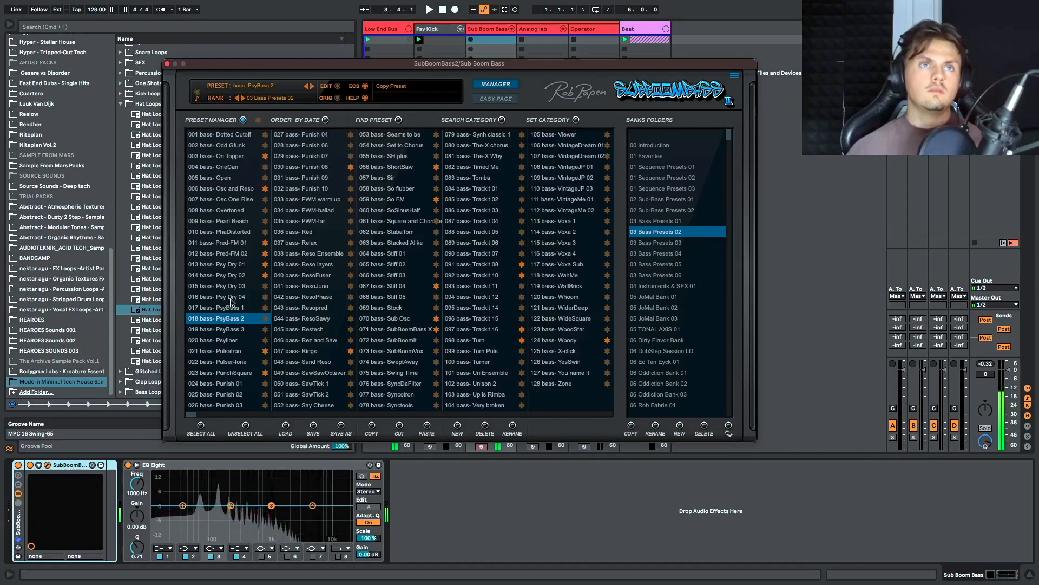
{"action": "left_click", "coordinate": [231, 297]}
{"action": "left_click", "coordinate": [236, 276]}
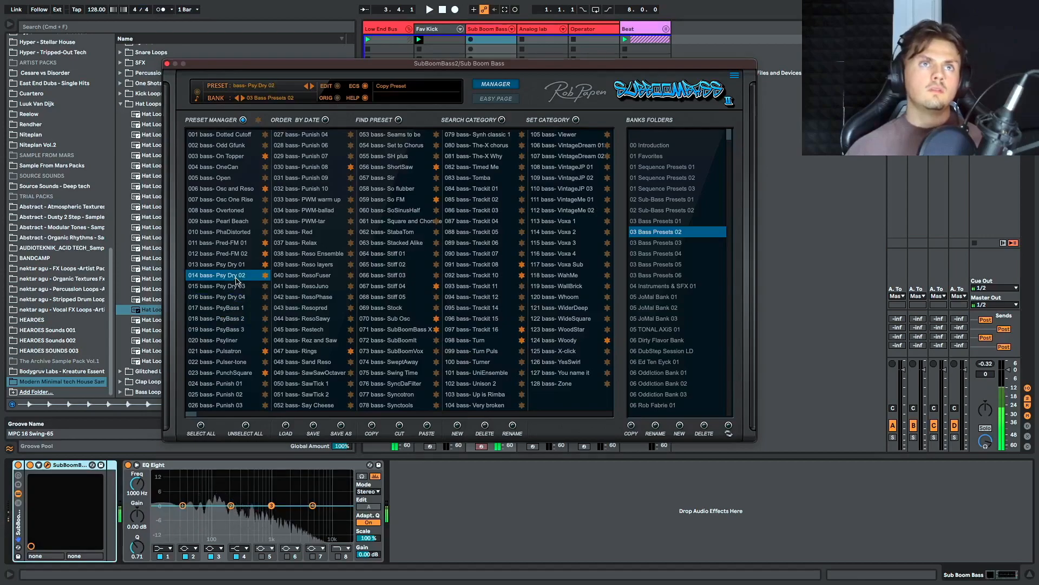
{"action": "left_click", "coordinate": [227, 254]}
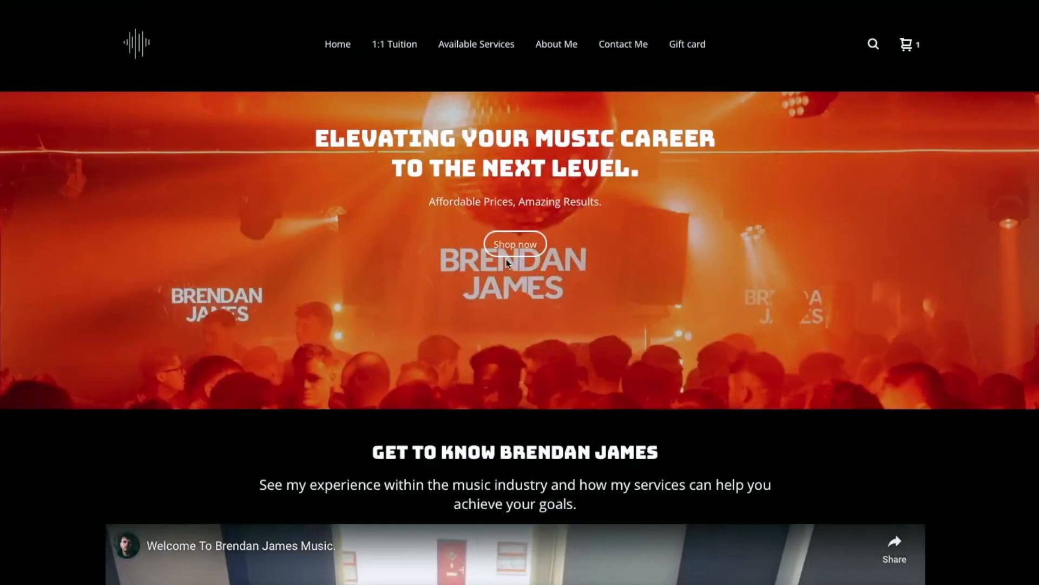
Step: Switch to the Brendan James Music website and look through its home page to the Services section
{"action": "scroll", "coordinate": [522, 271], "scroll_direction": "down", "scroll_amount": 3}
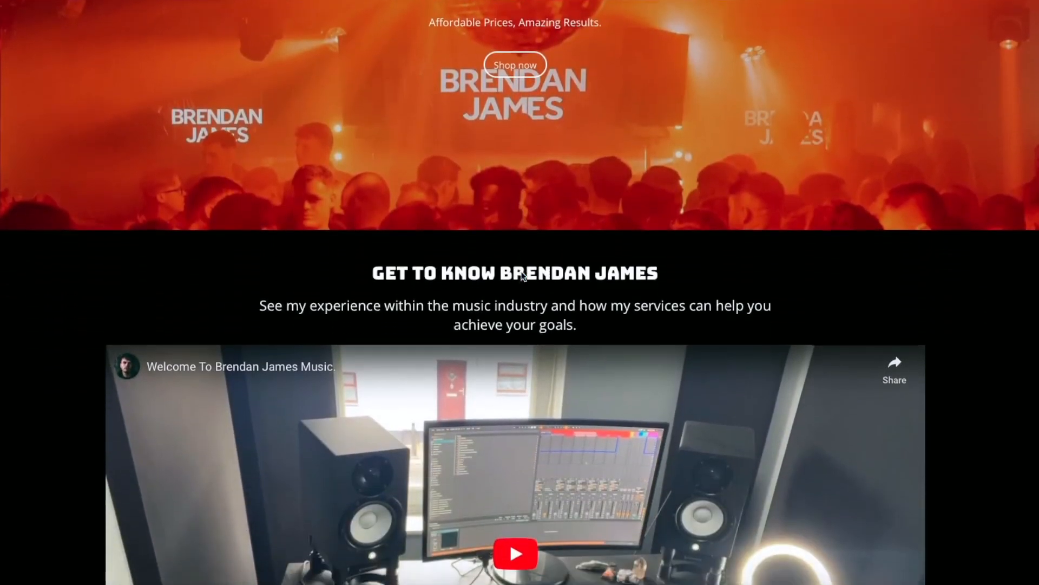
{"action": "scroll", "coordinate": [522, 276], "scroll_direction": "down", "scroll_amount": 5}
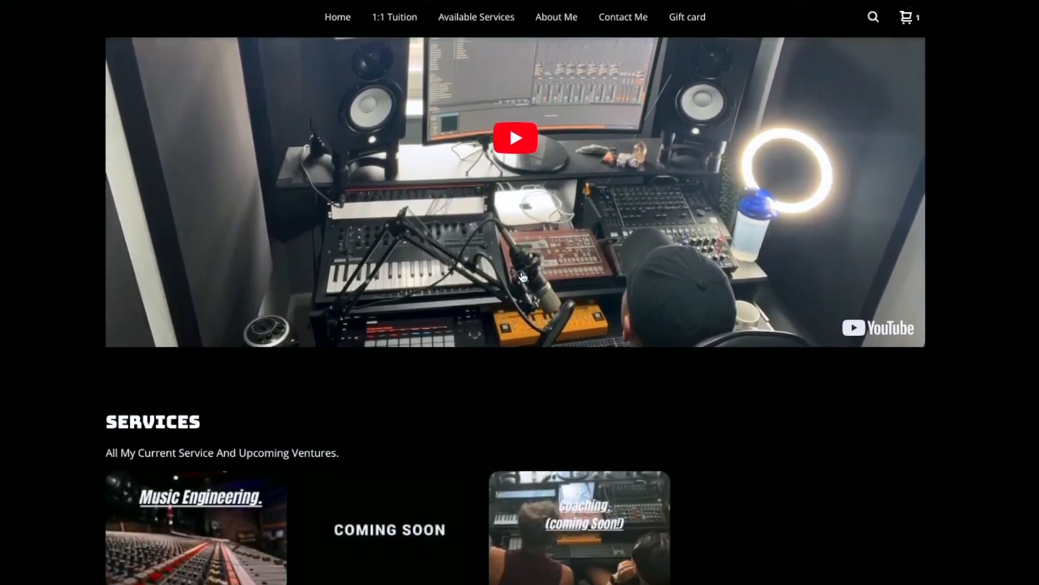
{"action": "scroll", "coordinate": [523, 277], "scroll_direction": "down", "scroll_amount": 4}
{"action": "scroll", "coordinate": [519, 274], "scroll_direction": "down", "scroll_amount": 3}
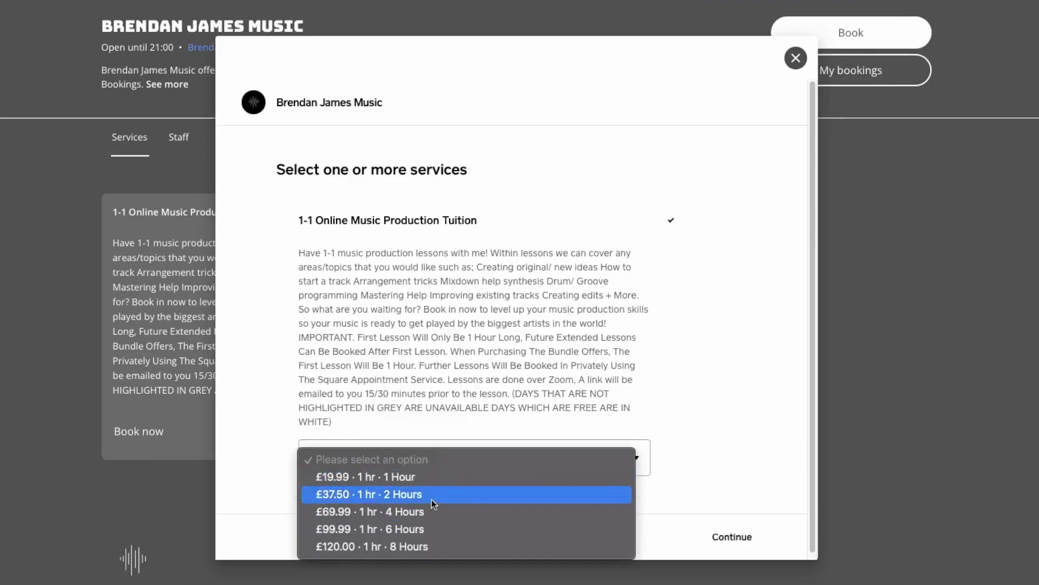
Step: Continue the 1-1 Online Music Production Tuition booking and view the appointment times for Tue, 18 Jul 2023
{"action": "left_click", "coordinate": [602, 516]}
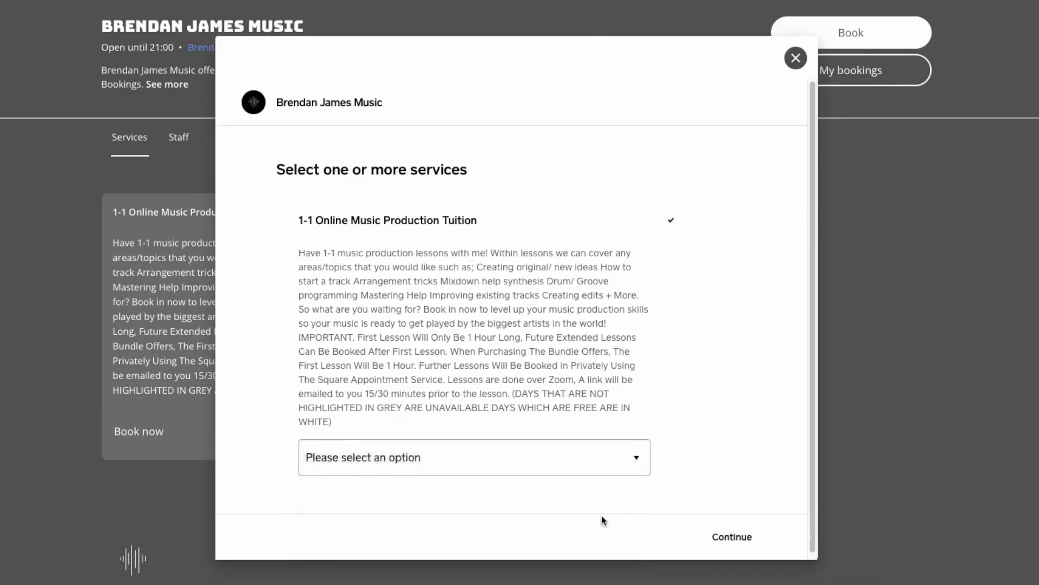
{"action": "left_click", "coordinate": [718, 538]}
{"action": "left_click", "coordinate": [377, 390]}
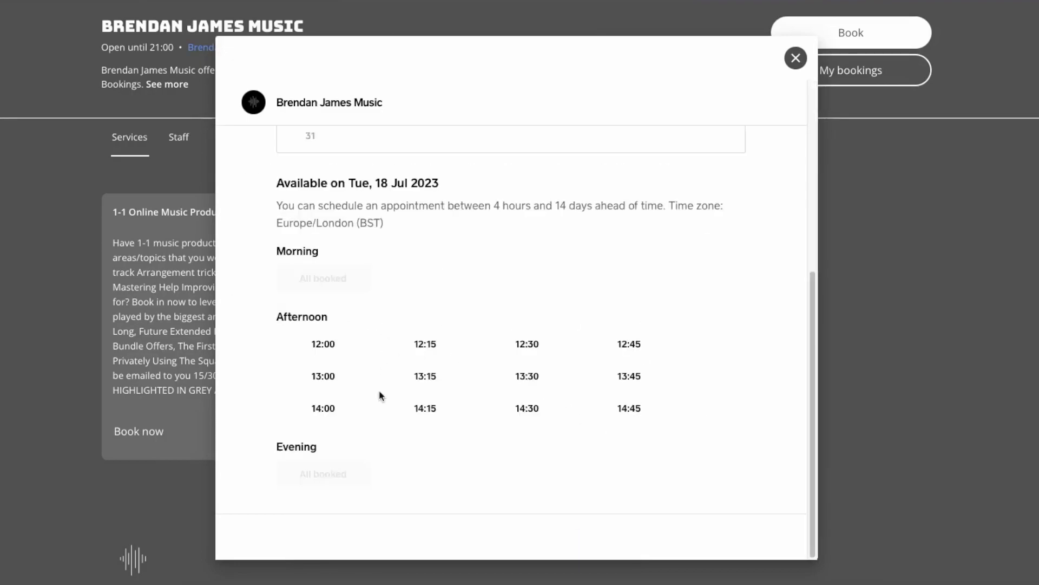
Step: Add the 1x Stem Mixdown + Digital Stereo Master service to the website basket and open the basket
{"action": "left_click", "coordinate": [417, 384]}
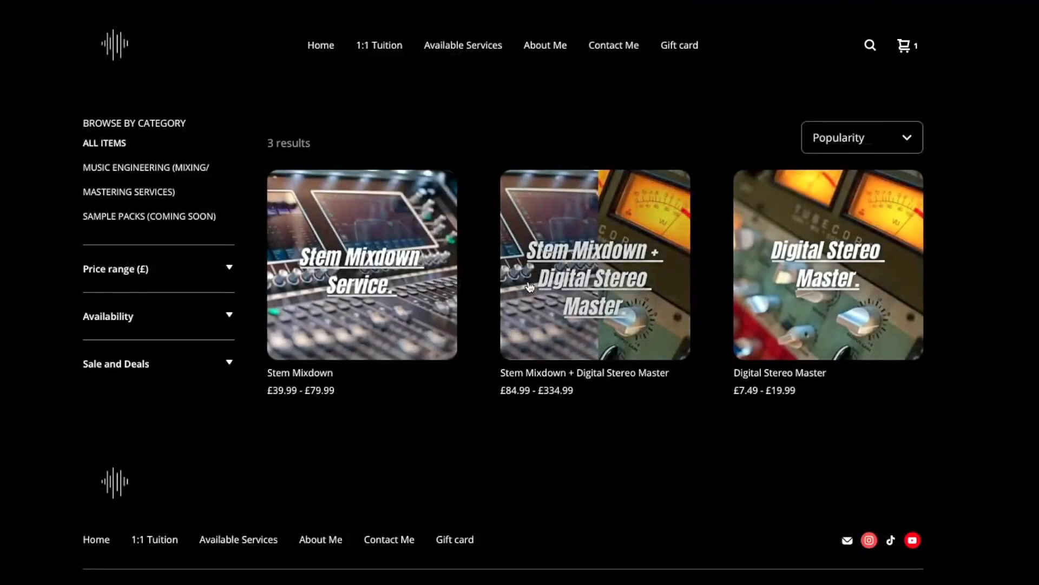
{"action": "left_click", "coordinate": [580, 314]}
{"action": "left_click", "coordinate": [803, 383]}
{"action": "left_click", "coordinate": [793, 393]}
{"action": "left_click", "coordinate": [792, 446]}
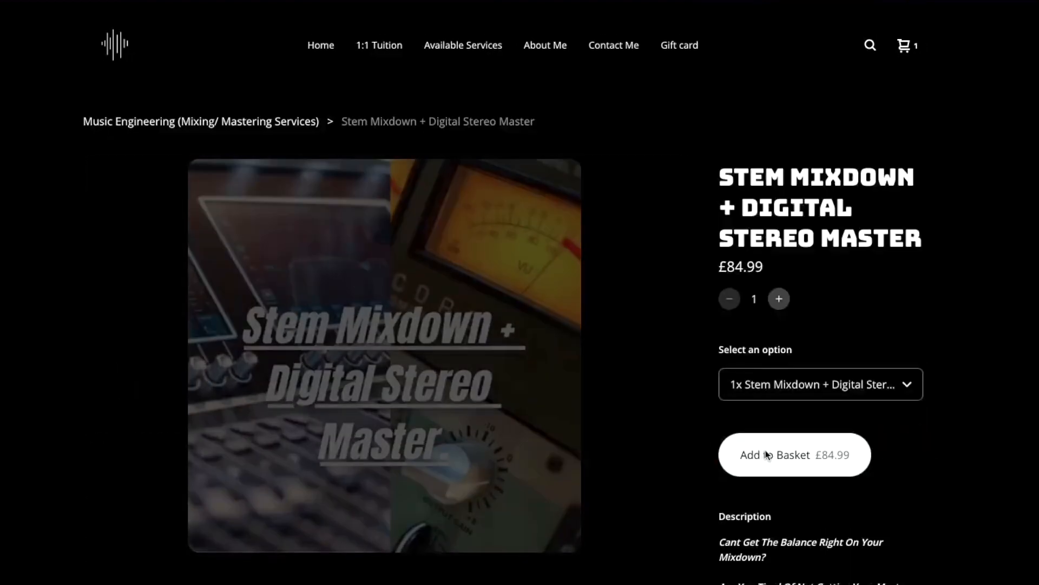
{"action": "left_click", "coordinate": [913, 44]}
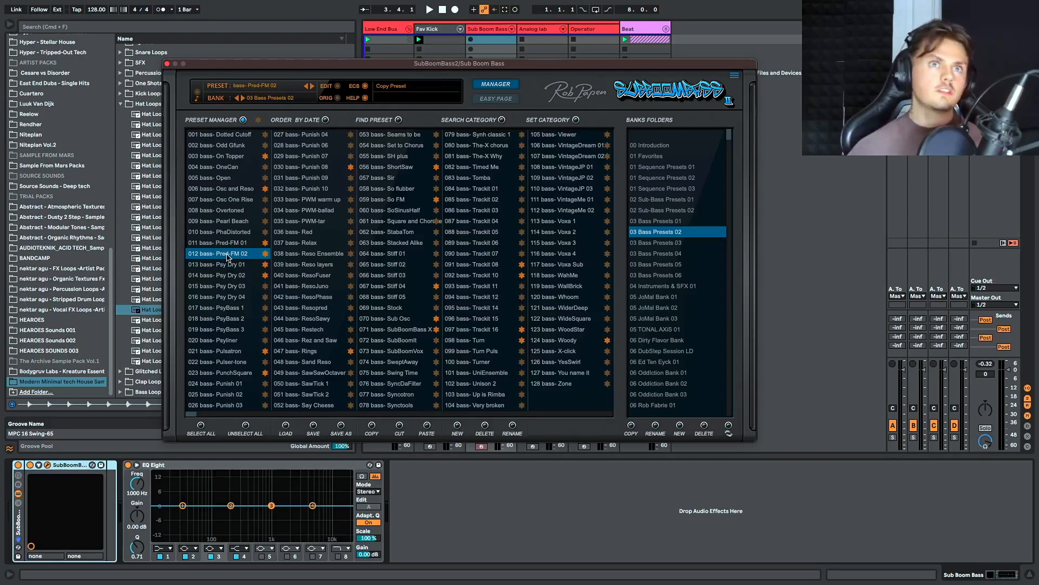
Step: In Ableton Live, audition PsyBass 2, PsyBass 3 and Psy Dry 03 from the 03 Bass Presets 02 bank, and load PsyBass 1
{"action": "left_click", "coordinate": [224, 318]}
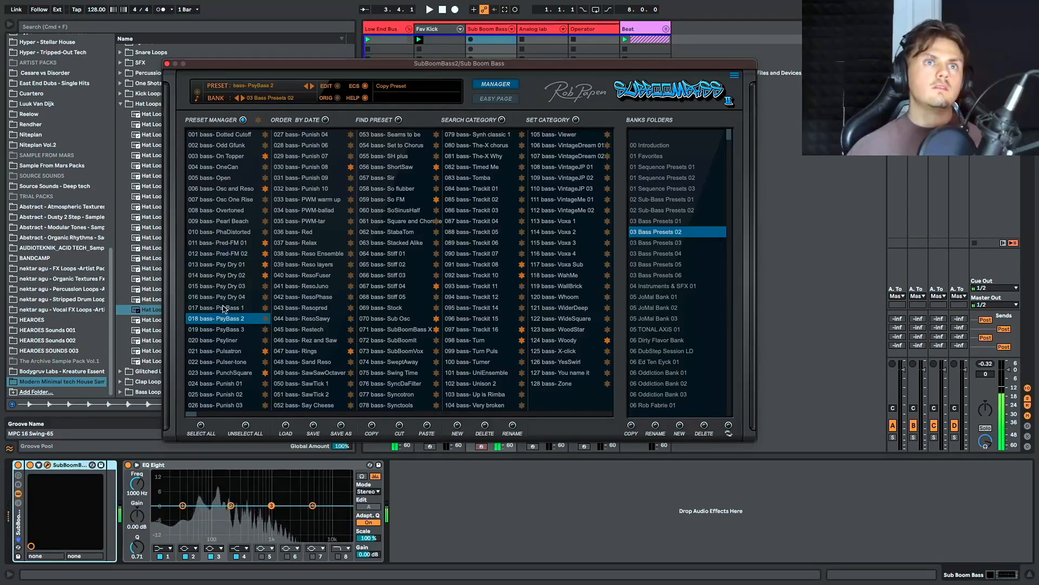
{"action": "left_click", "coordinate": [225, 308]}
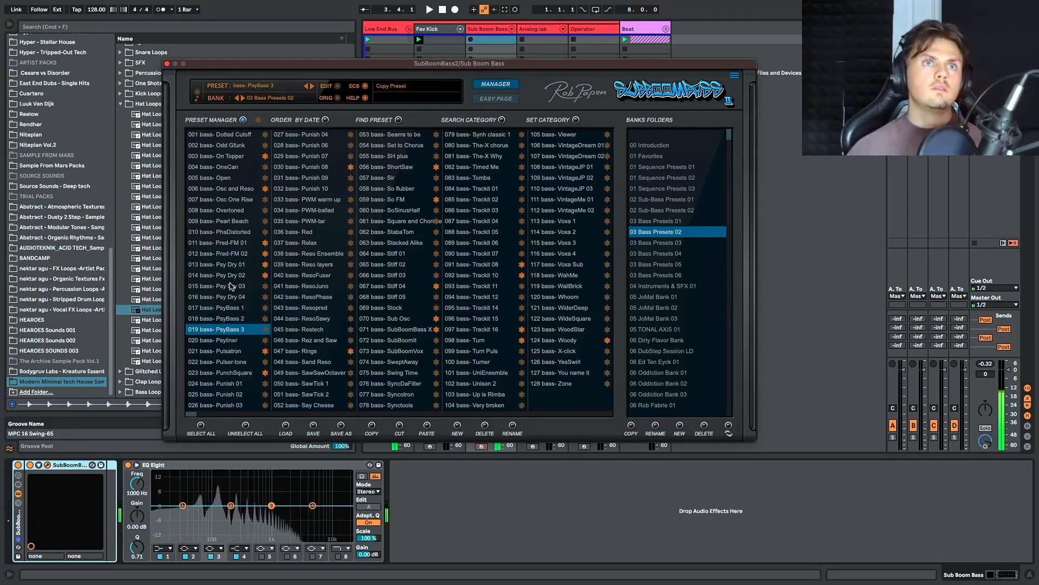
{"action": "left_click", "coordinate": [231, 286]}
{"action": "left_click", "coordinate": [227, 309]}
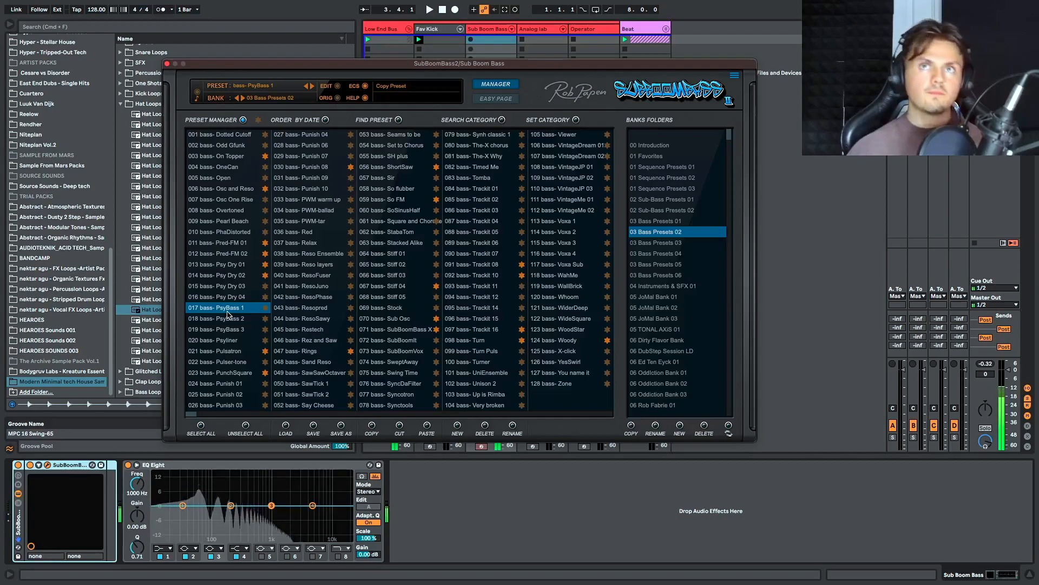
Step: Show the full synth editor for PsyBass 1 and view the filter distortion modes, keeping Sat
{"action": "left_click", "coordinate": [503, 85]}
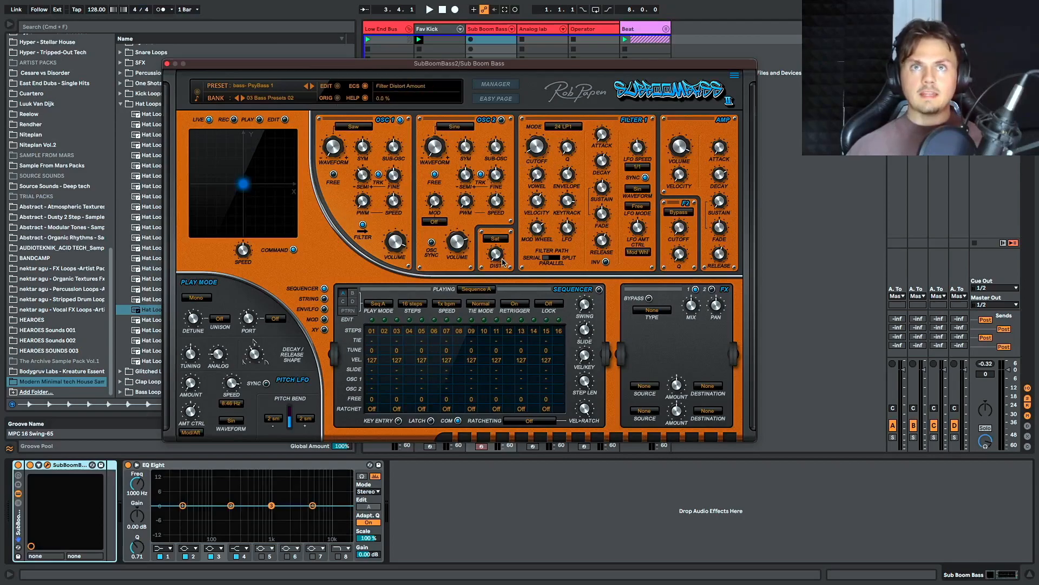
{"action": "left_click", "coordinate": [498, 241]}
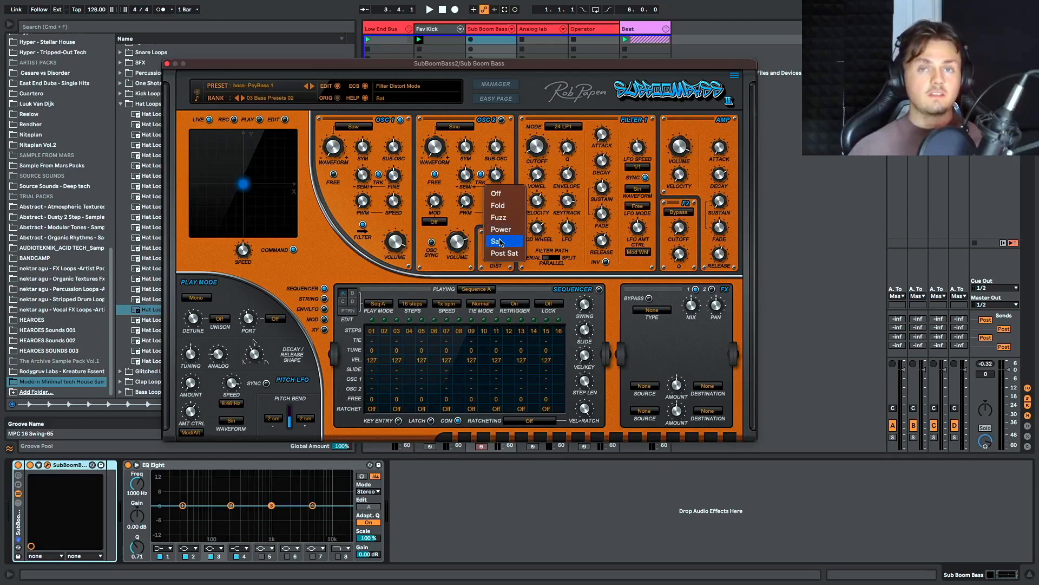
{"action": "left_click", "coordinate": [497, 241]}
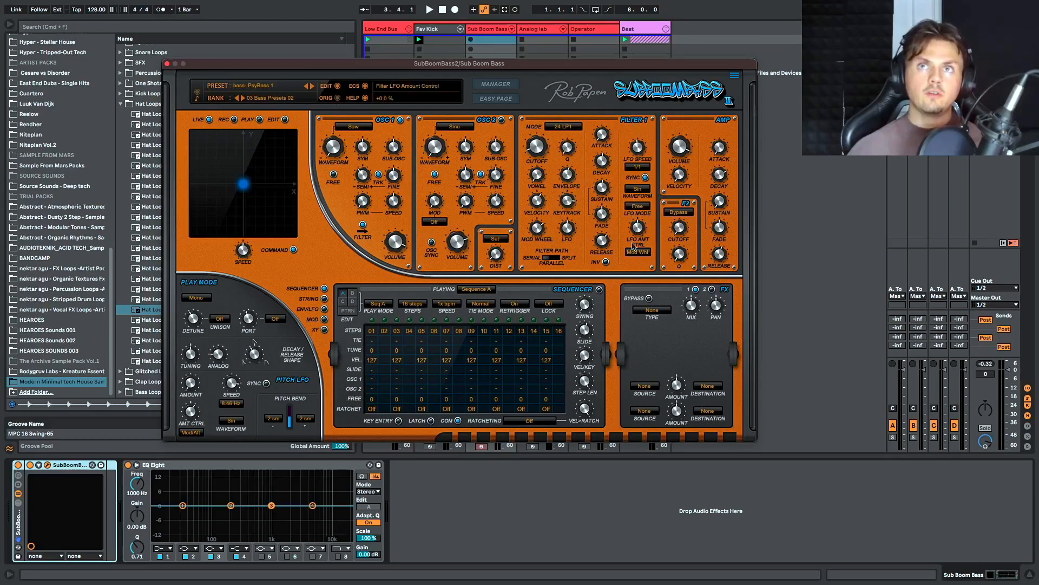
Step: Examine Filter 1's LFO mode and the MIDI and modulation sources available for controlling its LFO amount
{"action": "left_click", "coordinate": [637, 207]}
{"action": "left_click", "coordinate": [637, 209]}
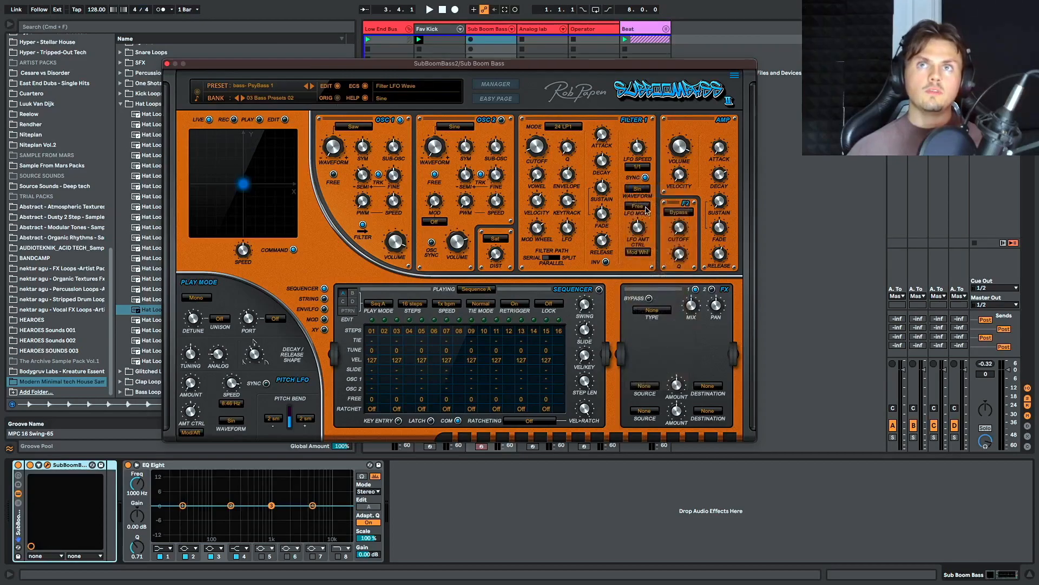
{"action": "left_click", "coordinate": [639, 252]}
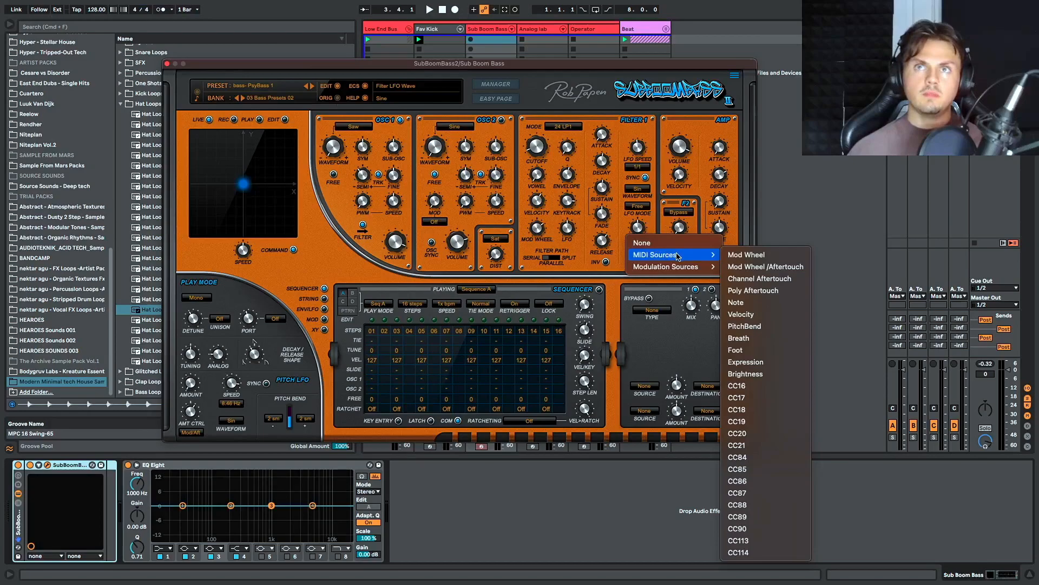
{"action": "mouse_move", "coordinate": [676, 266]}
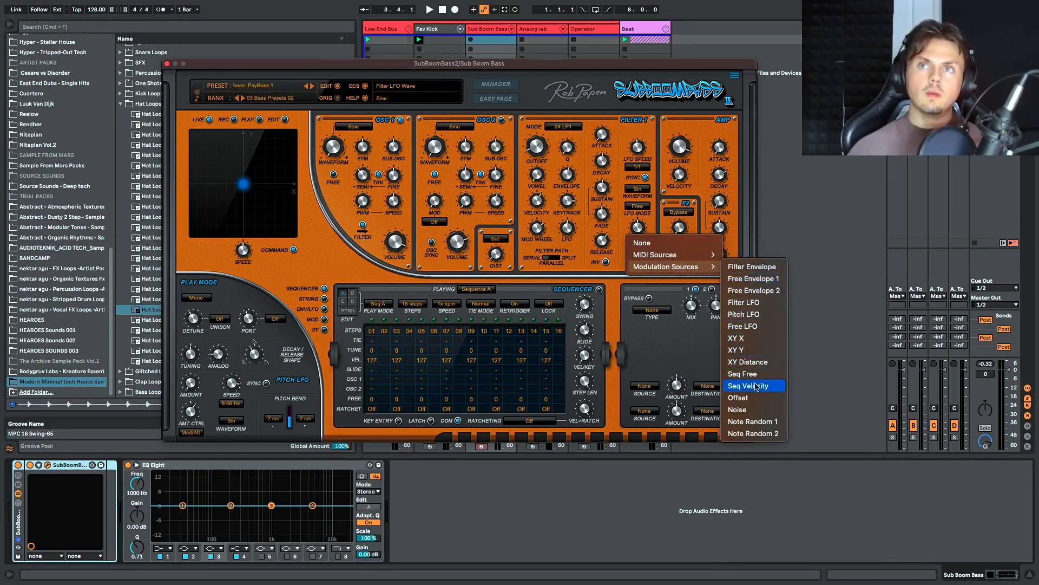
{"action": "left_click", "coordinate": [591, 269]}
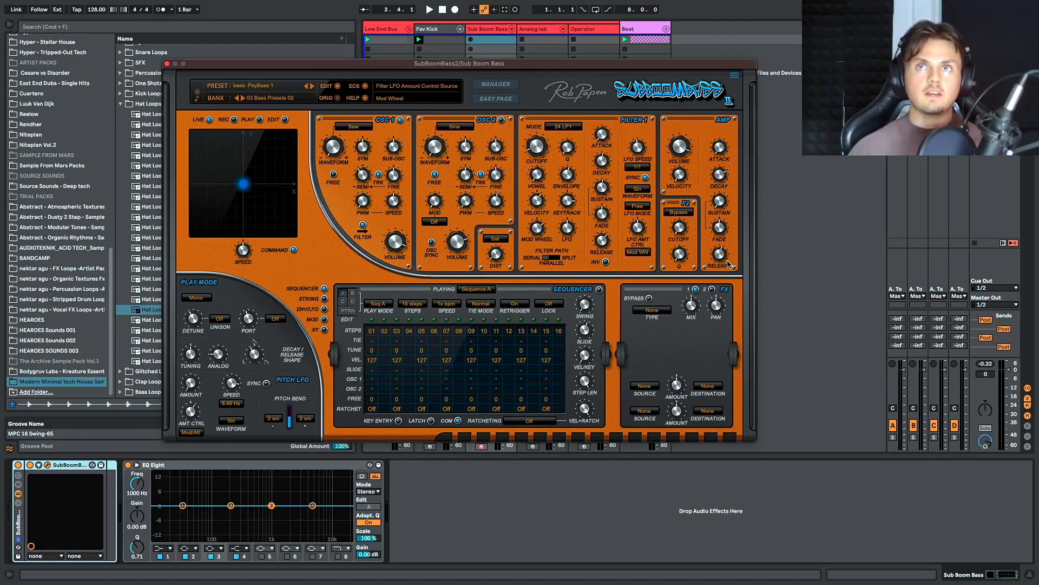
Step: On the Easy Page, set oscillator 1 to Square and adjust Filter 1's cutoff and its envelope amount, the latter to 33.4 %
{"action": "left_click", "coordinate": [499, 102]}
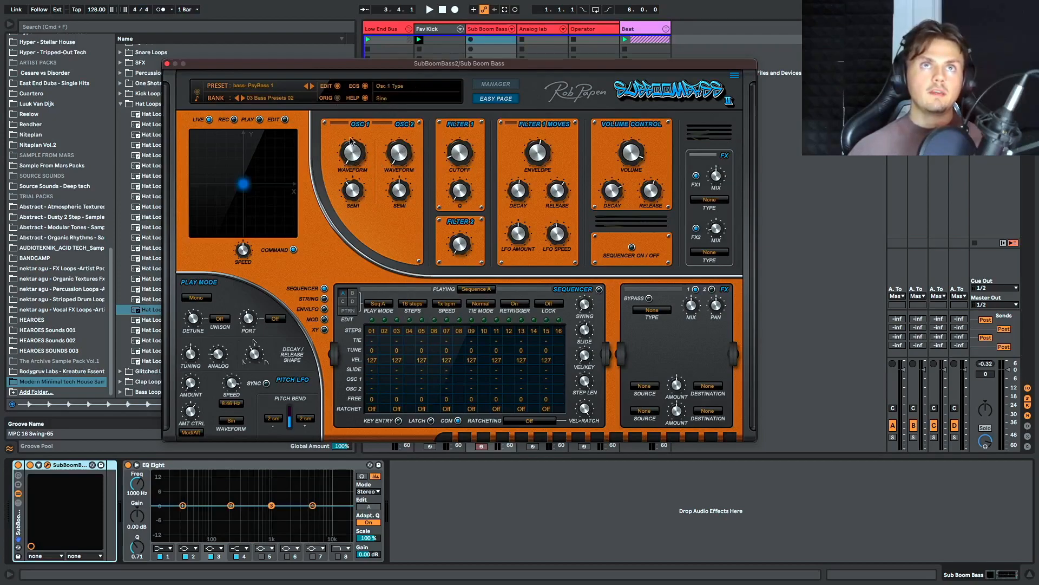
{"action": "scroll", "coordinate": [357, 152], "scroll_direction": "up", "scroll_amount": 1}
{"action": "scroll", "coordinate": [357, 152], "scroll_direction": "up", "scroll_amount": 2}
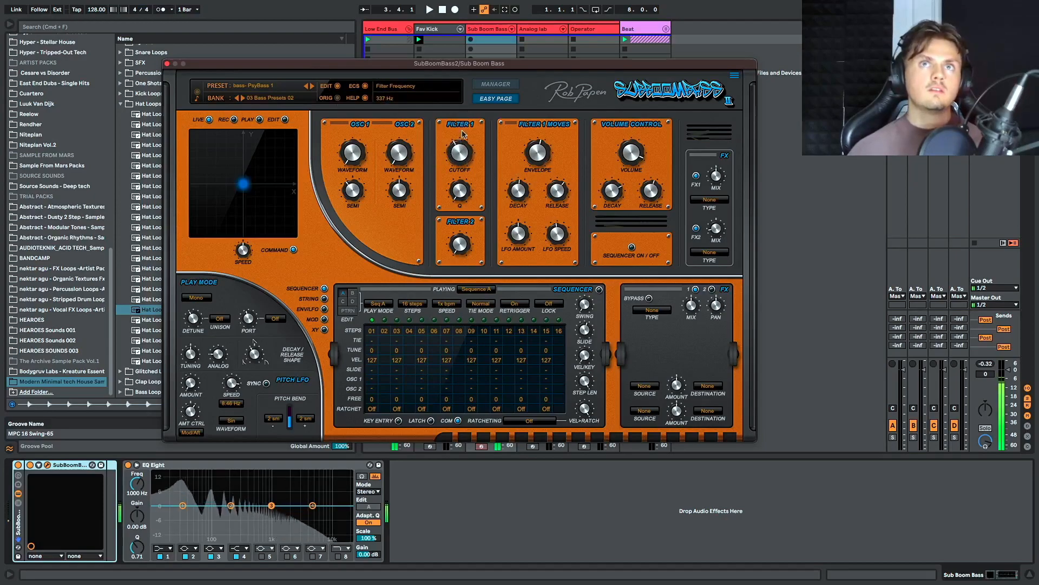
{"action": "left_click_drag", "start_coordinate": [522, 158], "coordinate": [523, 176]}
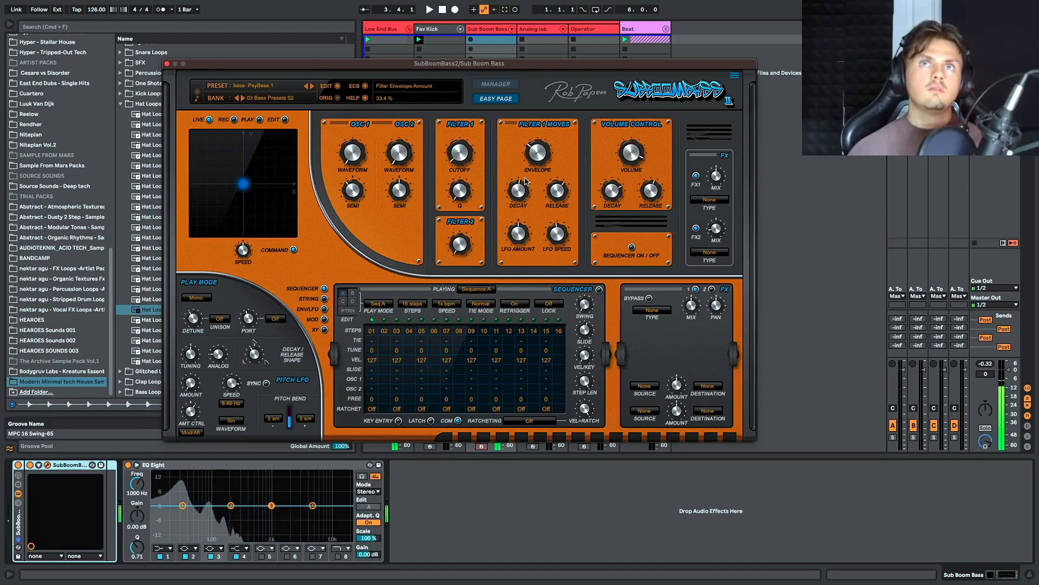
{"action": "left_click_drag", "start_coordinate": [465, 159], "coordinate": [466, 143]}
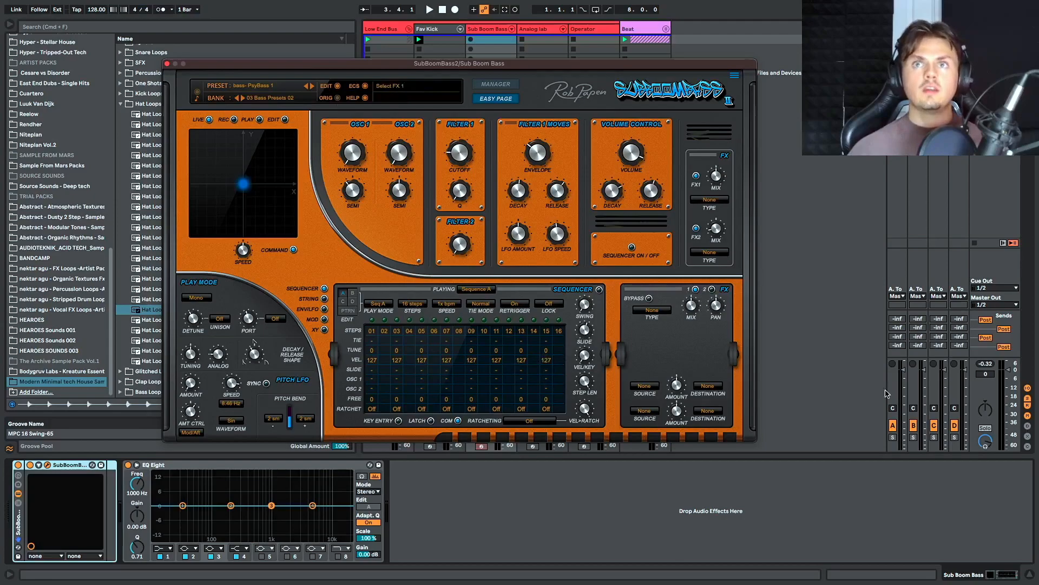
Step: Return to the full synth editor and look through the effect types available for FX 1, leaving it at None
{"action": "left_click", "coordinate": [491, 100]}
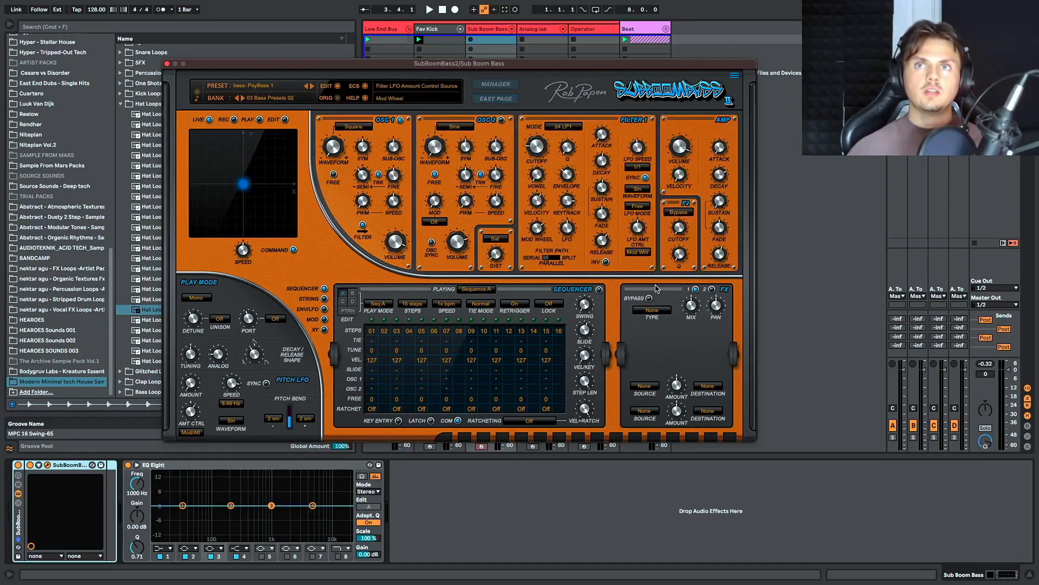
{"action": "left_click", "coordinate": [652, 311]}
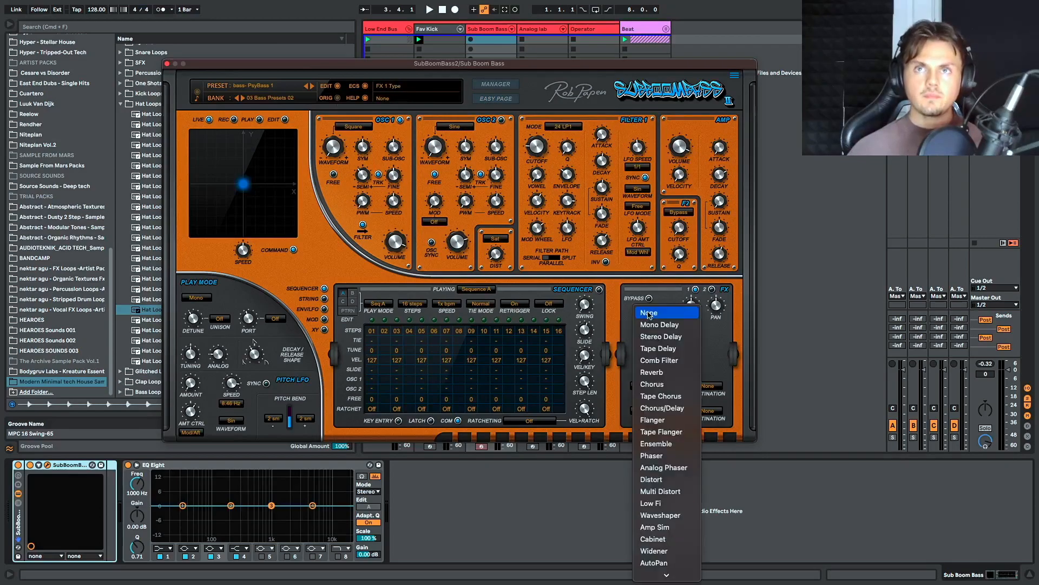
{"action": "scroll", "coordinate": [661, 336], "scroll_direction": "down", "scroll_amount": 5}
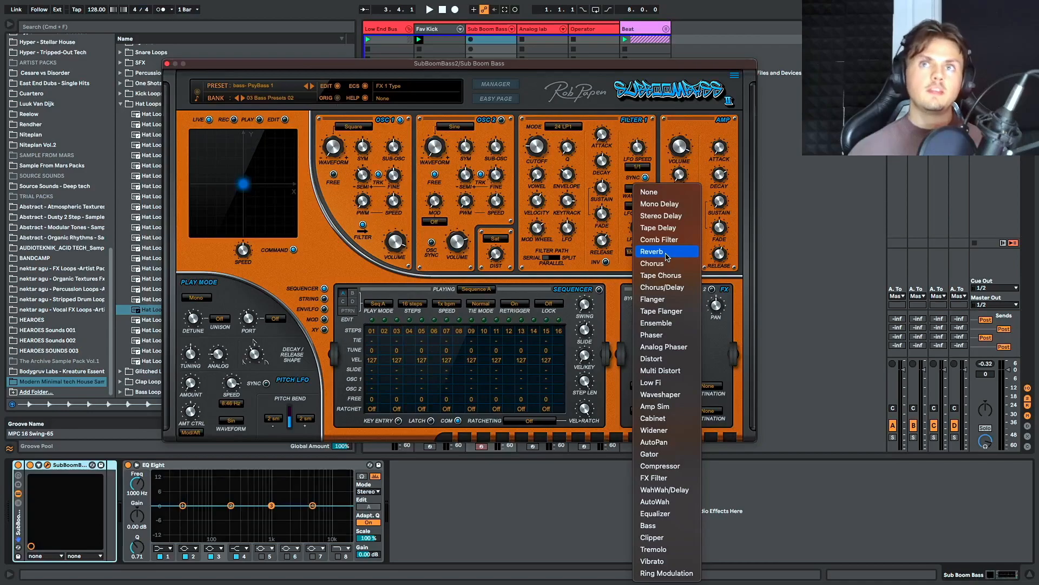
{"action": "left_click", "coordinate": [723, 359]}
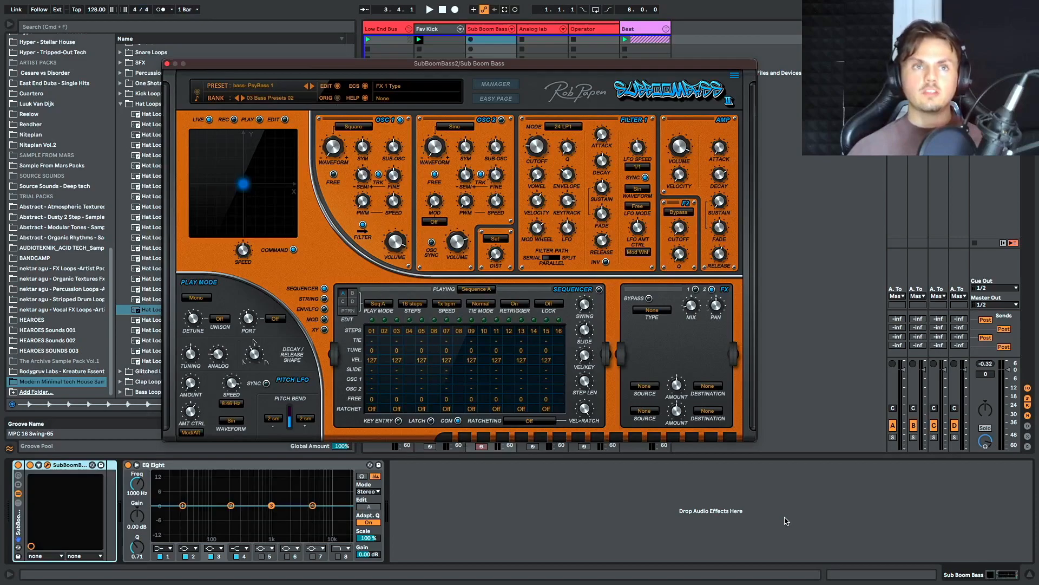
Step: Close the plug-in window and create an empty one-bar MIDI clip on the Sub Boom Bass track with an enlarged note editor
{"action": "left_click", "coordinate": [167, 63]}
{"action": "double_click", "coordinate": [476, 40]}
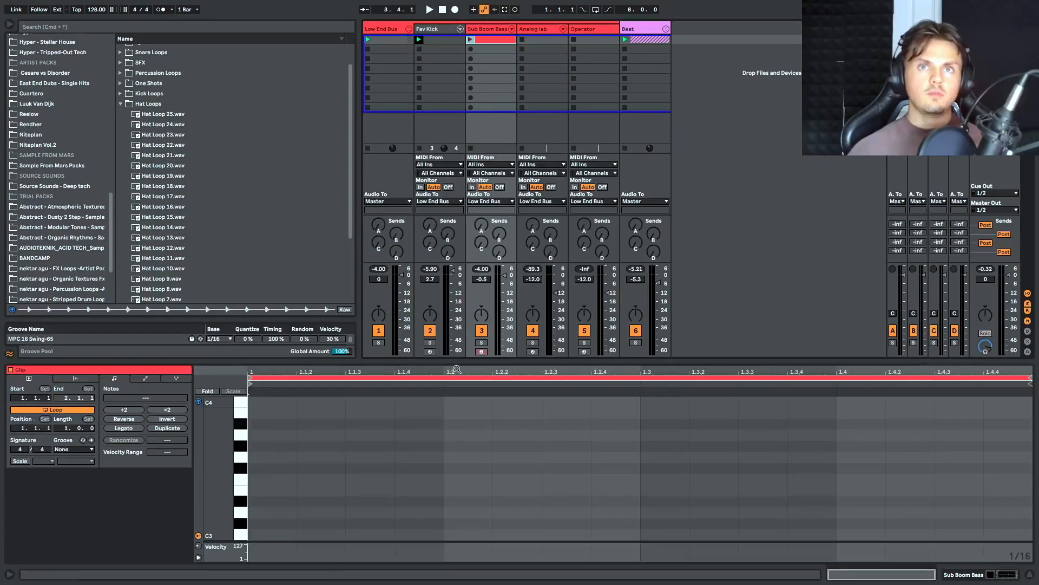
{"action": "left_click_drag", "start_coordinate": [459, 364], "coordinate": [457, 260]}
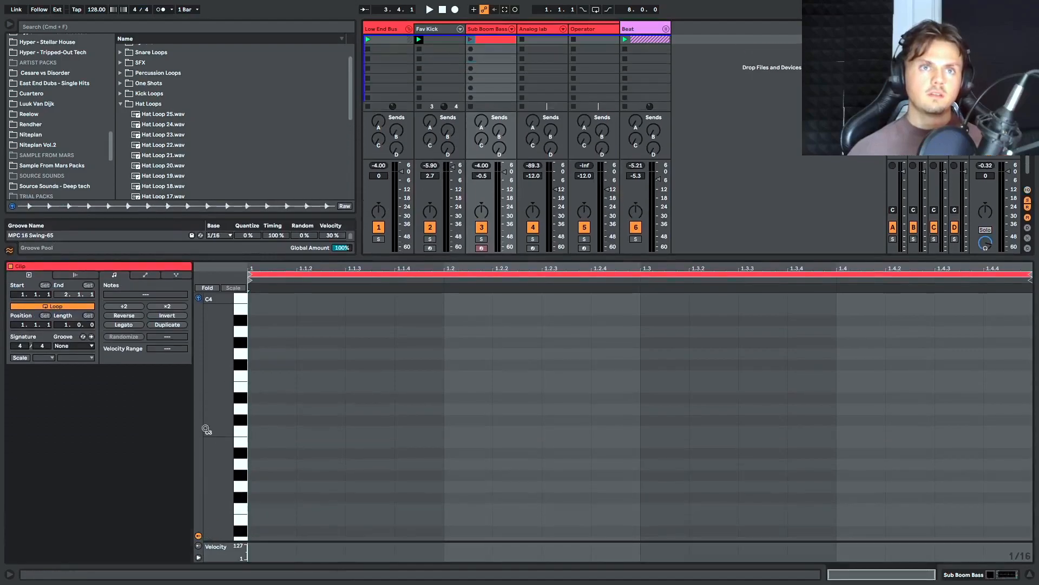
{"action": "scroll", "coordinate": [248, 437], "scroll_direction": "down", "scroll_amount": 5}
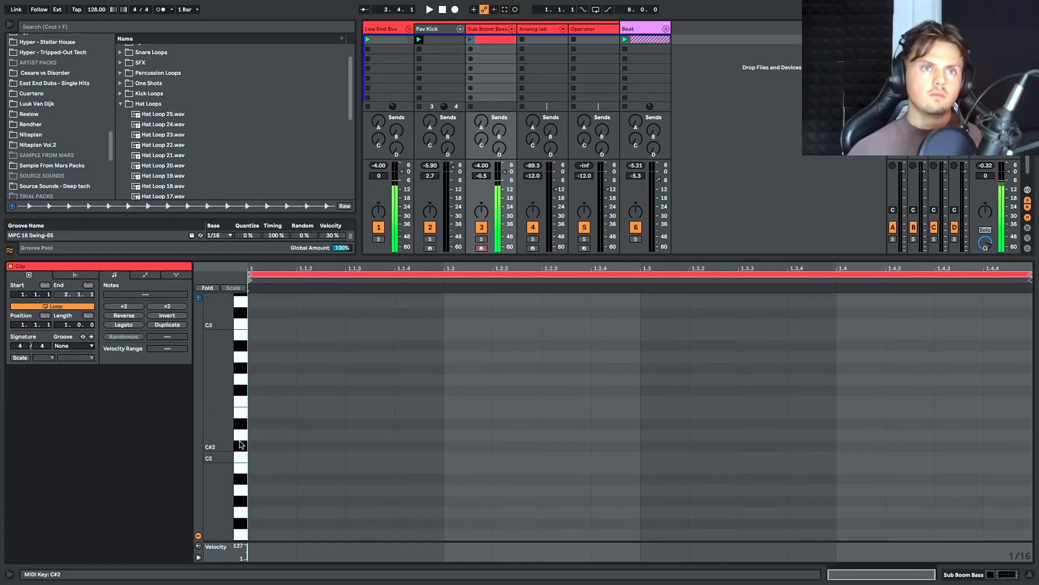
Step: Launch the clip and build a C#2, A1, G2, D2, D2 bassline, setting both short D2 notes to velocity 40
{"action": "left_click", "coordinate": [472, 40]}
{"action": "left_click", "coordinate": [894, 458]}
{"action": "left_click", "coordinate": [943, 458], "text": "shift"}
{"action": "left_click_drag", "start_coordinate": [888, 553], "coordinate": [887, 555]}
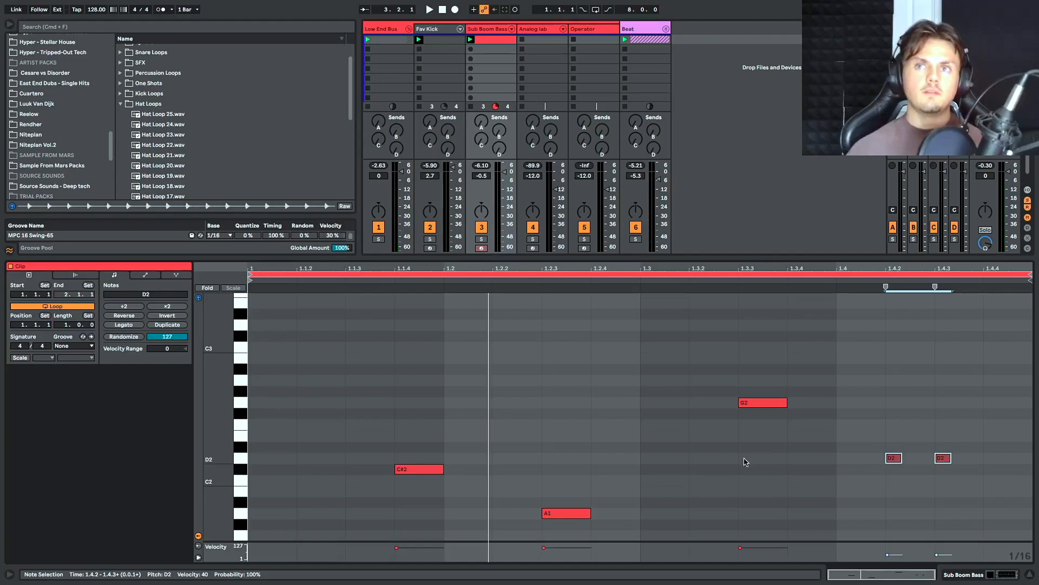
Step: Try the G2 note's velocity at 127, 1 and 62
{"action": "left_click", "coordinate": [783, 548]}
{"action": "left_click_drag", "start_coordinate": [783, 548], "coordinate": [766, 544]}
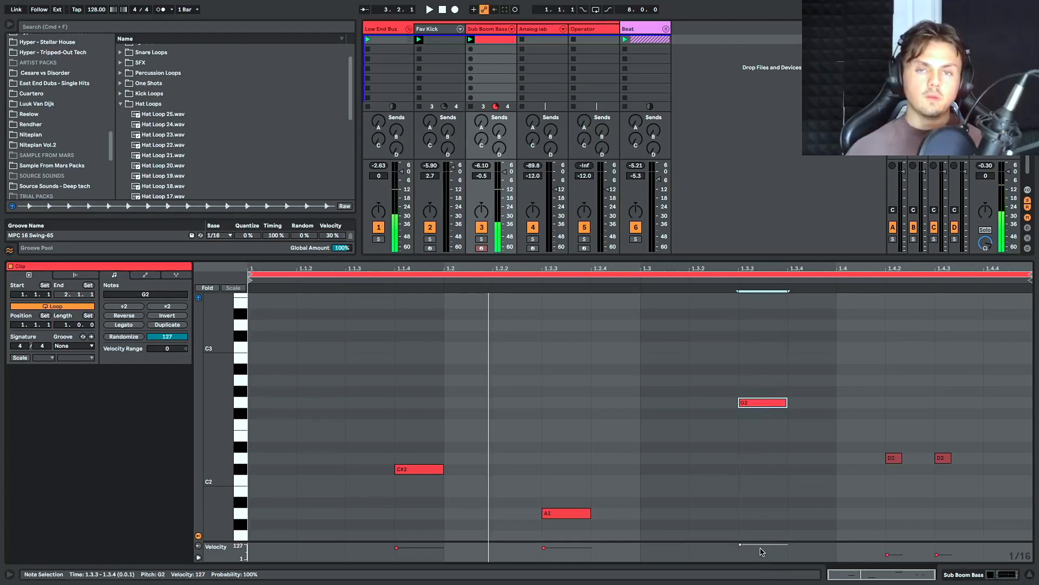
{"action": "left_click_drag", "start_coordinate": [762, 551], "coordinate": [761, 566]}
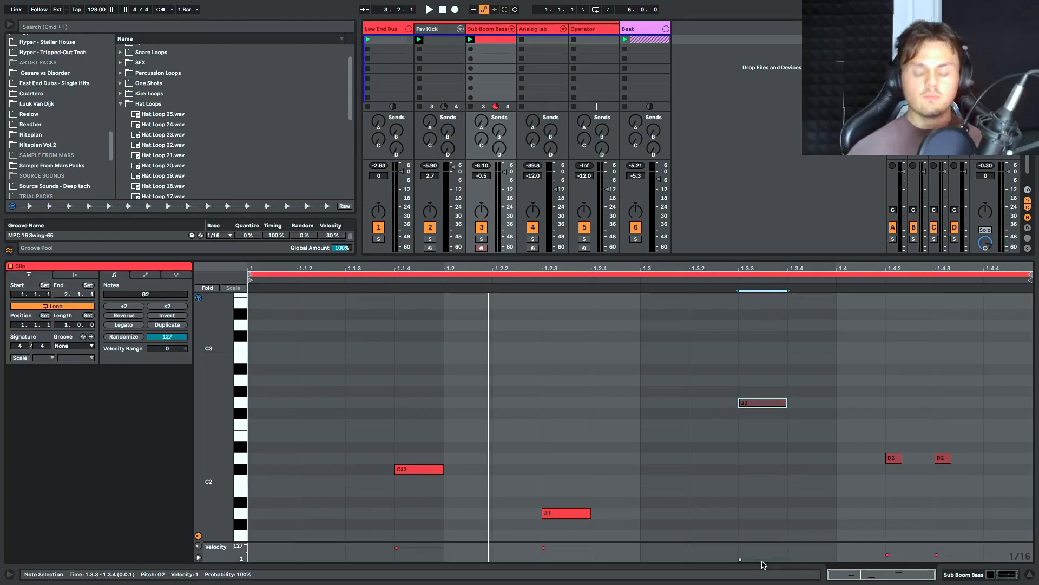
{"action": "left_click_drag", "start_coordinate": [757, 561], "coordinate": [756, 552]}
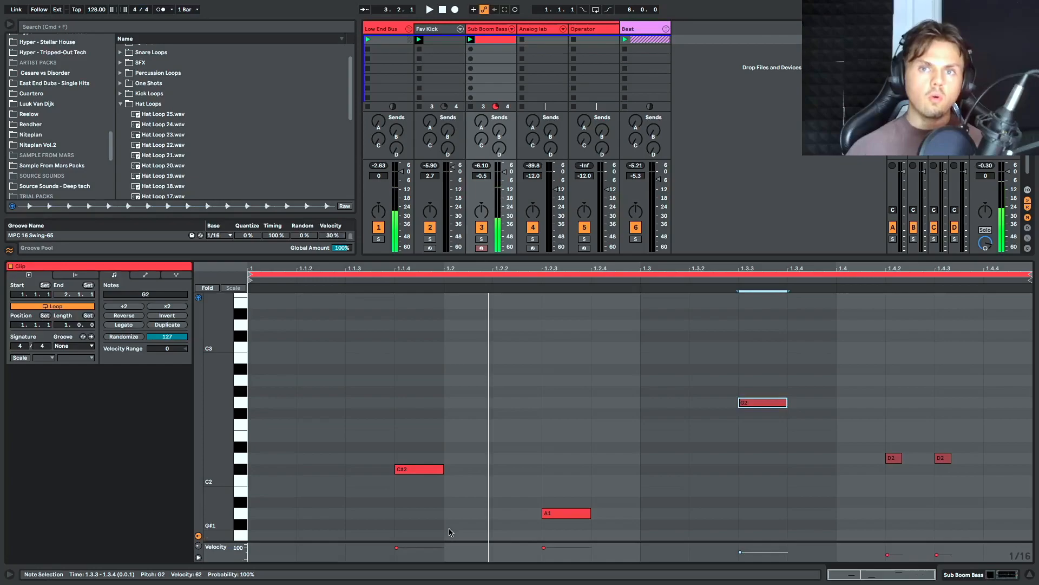
Step: Raise the velocity of the G2 note and set the A1 note's velocity to 67
{"action": "left_click", "coordinate": [893, 458]}
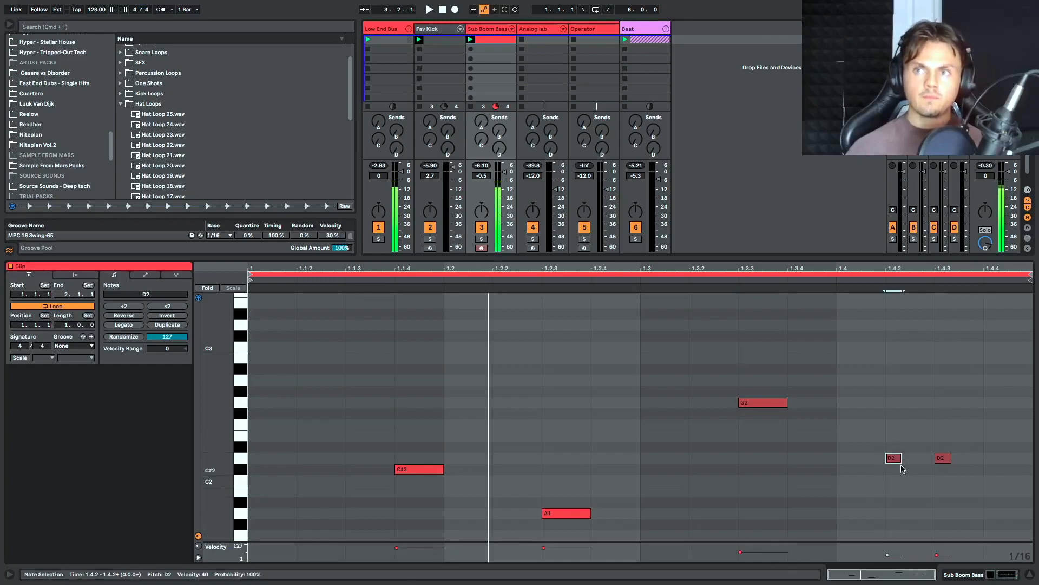
{"action": "left_click_drag", "start_coordinate": [739, 552], "coordinate": [755, 549]}
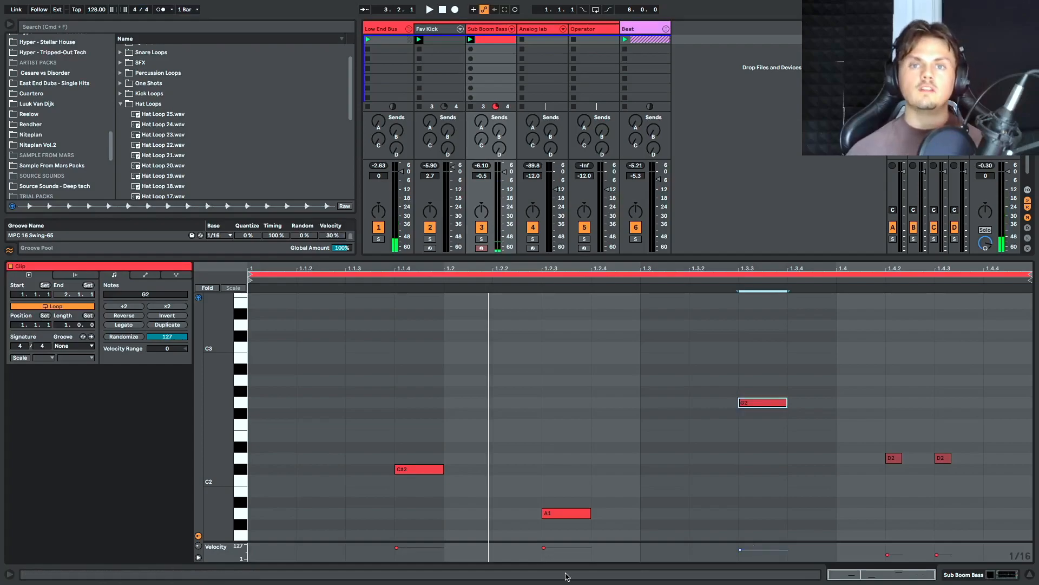
{"action": "left_click_drag", "start_coordinate": [562, 547], "coordinate": [562, 551]}
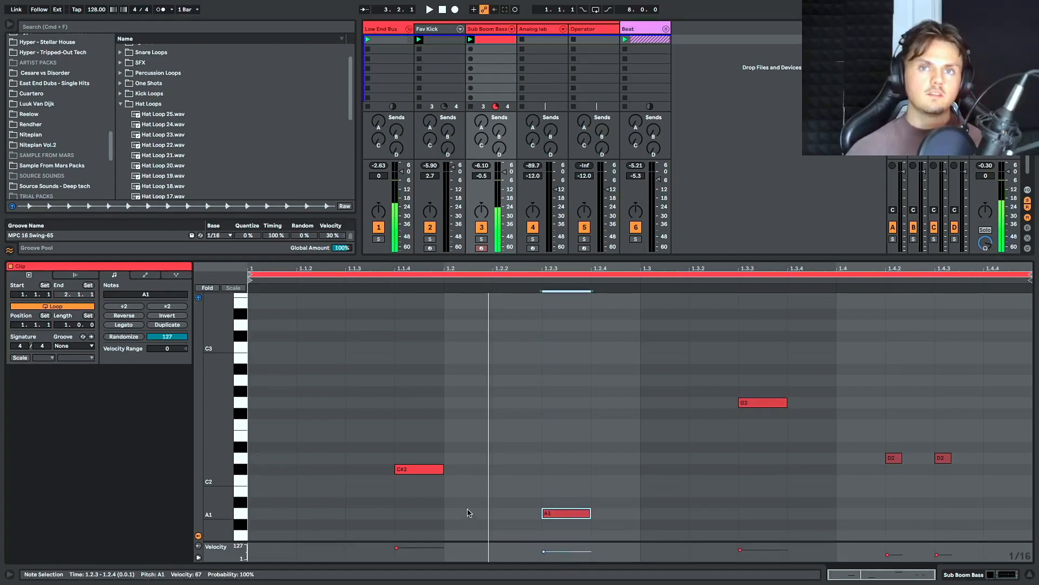
Step: Play the bassline, duplicate it to two bars, and rework the second bar's ending with longer D2 notes at 2.4 and 2.4.3
{"action": "key", "text": "space"}
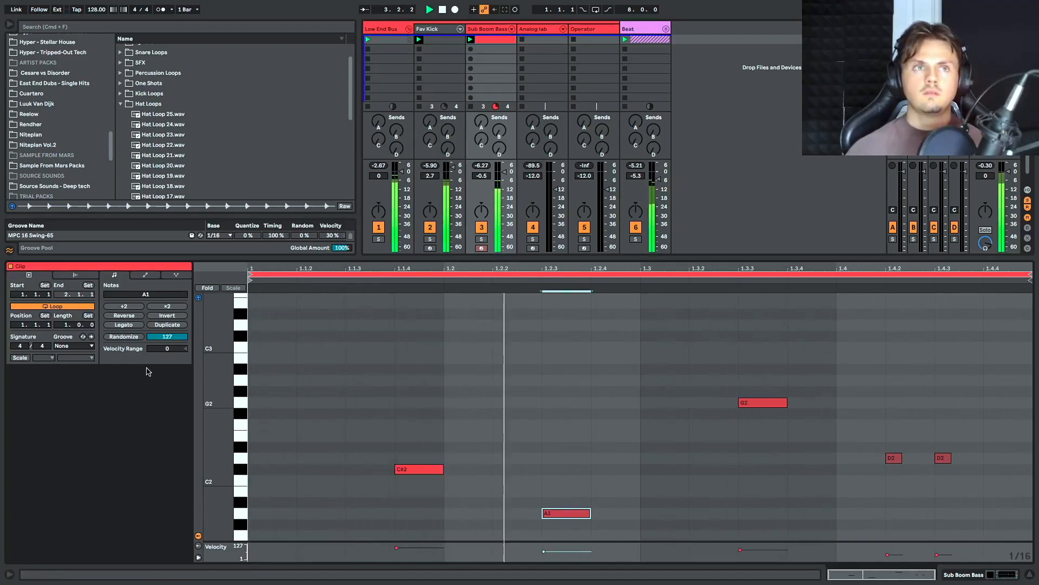
{"action": "left_click", "coordinate": [167, 324]}
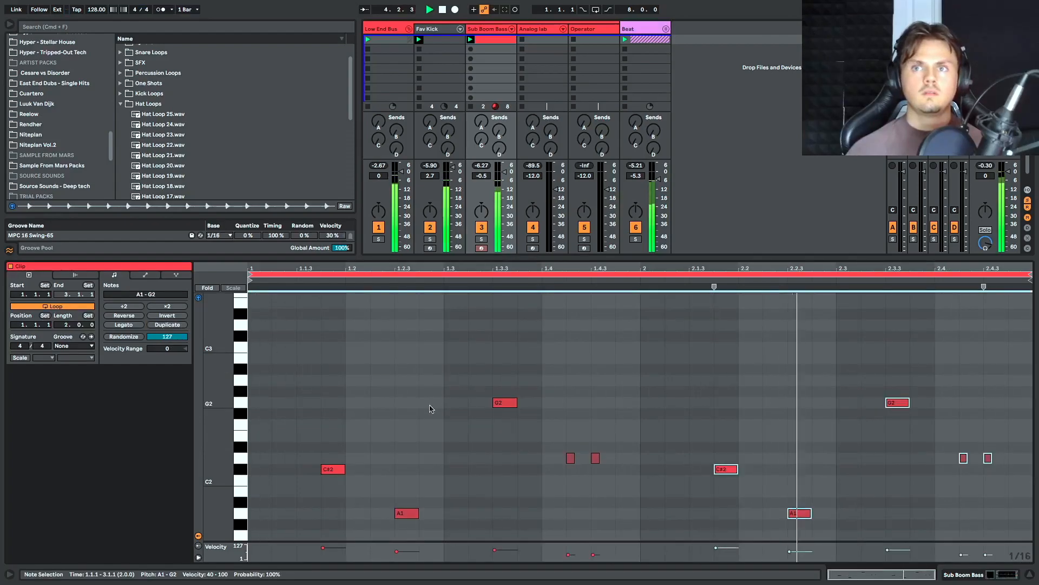
{"action": "left_click_drag", "start_coordinate": [1000, 437], "coordinate": [998, 458]}
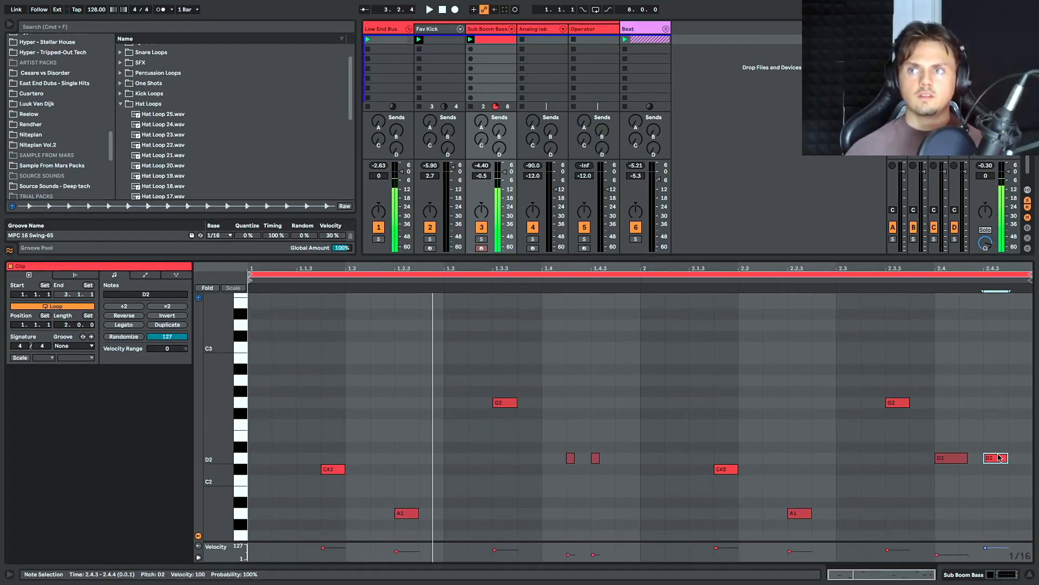
Step: Raise the D2 note at 2.4.3 an octave to D3, add an F#2 note on the last sixteenth, and play the loop
{"action": "key", "text": "shift+Up"}
{"action": "double_click", "coordinate": [1023, 414]}
{"action": "left_click", "coordinate": [994, 473]}
{"action": "double_click", "coordinate": [988, 458]}
{"action": "key", "text": "space"}
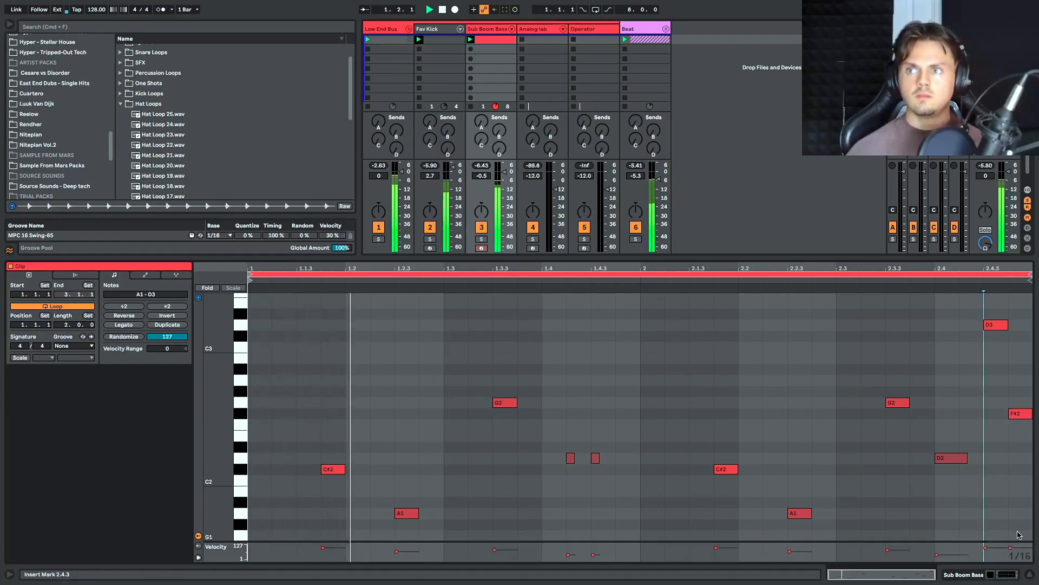
Step: Set the velocity of the bassline's final F#2 note to 1 and slightly lengthen the D3 note at 2.4.3
{"action": "left_click_drag", "start_coordinate": [1017, 552], "coordinate": [1017, 566]}
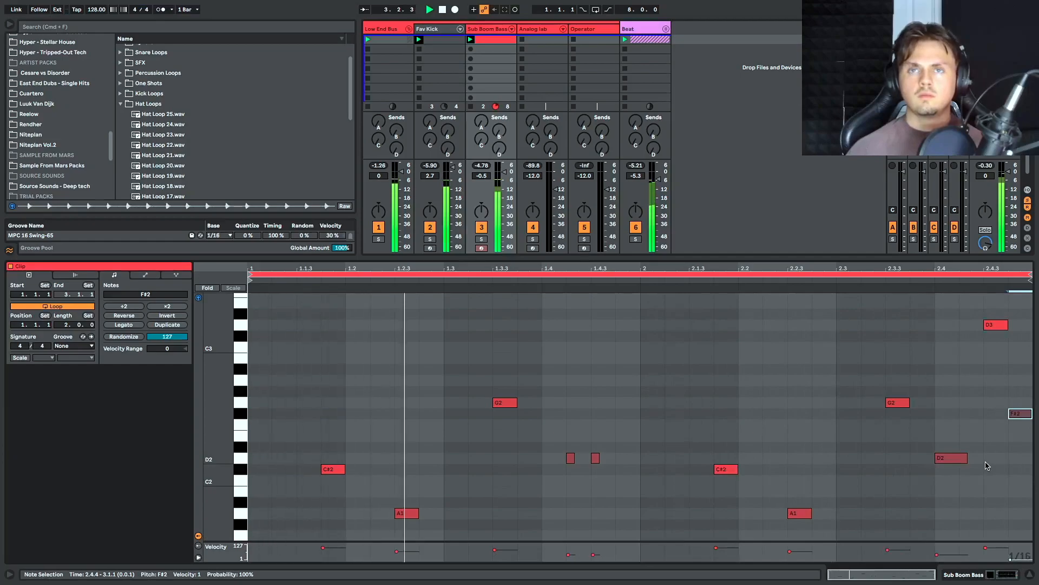
{"action": "left_click", "coordinate": [995, 324]}
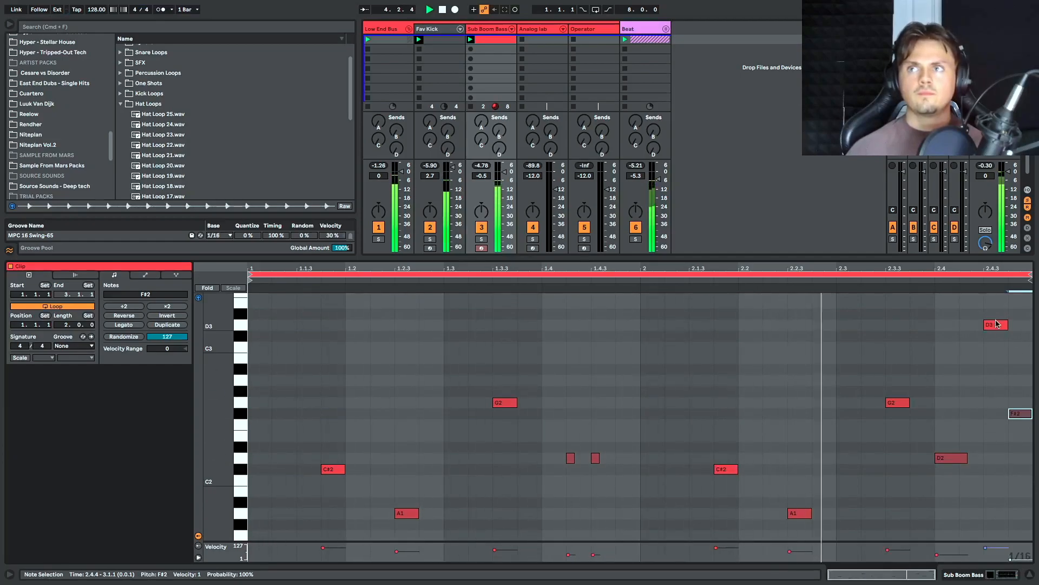
{"action": "left_click_drag", "start_coordinate": [1007, 323], "coordinate": [1014, 323]}
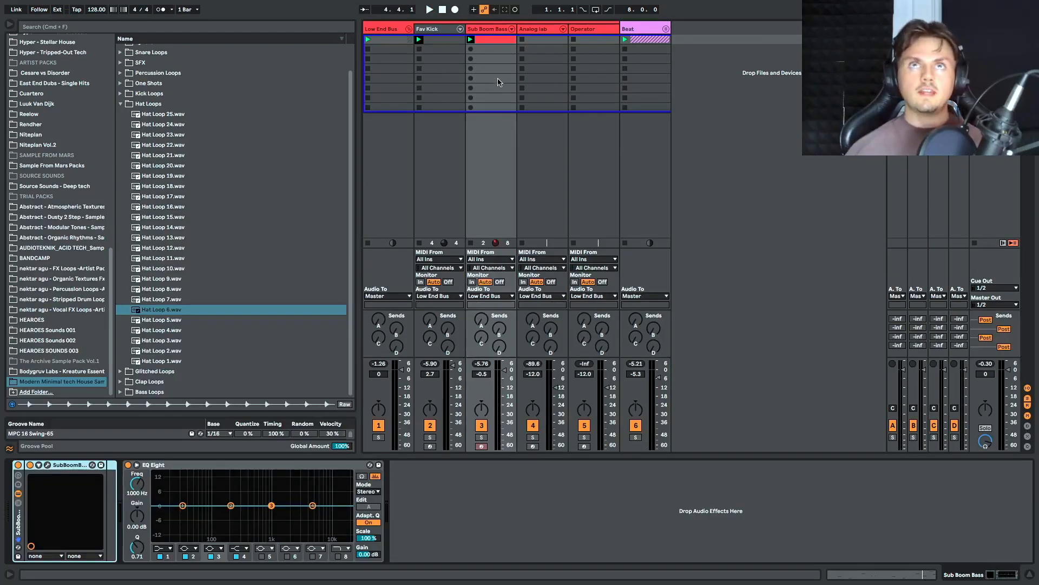
Step: Open SubBoomBass2's preset manager, load the bass- Pred-FM 01 preset, and play the loop with it
{"action": "double_click", "coordinate": [506, 43]}
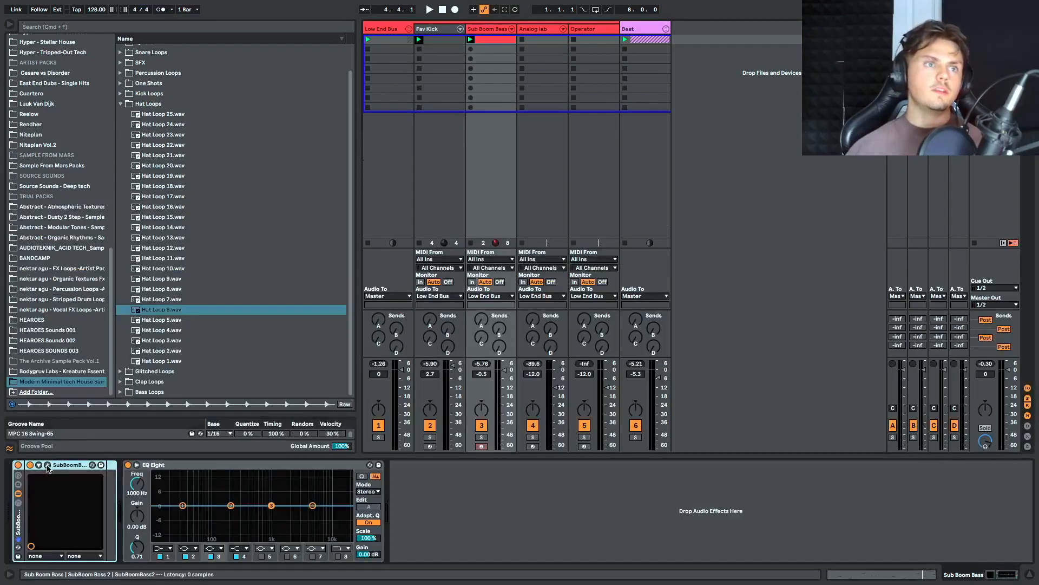
{"action": "left_click", "coordinate": [49, 467]}
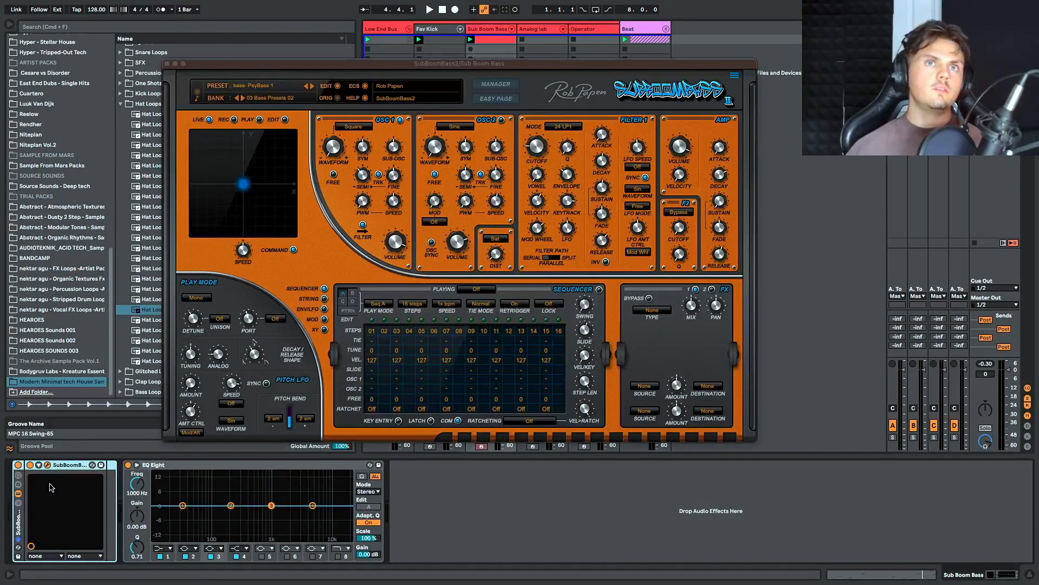
{"action": "left_click", "coordinate": [496, 84]}
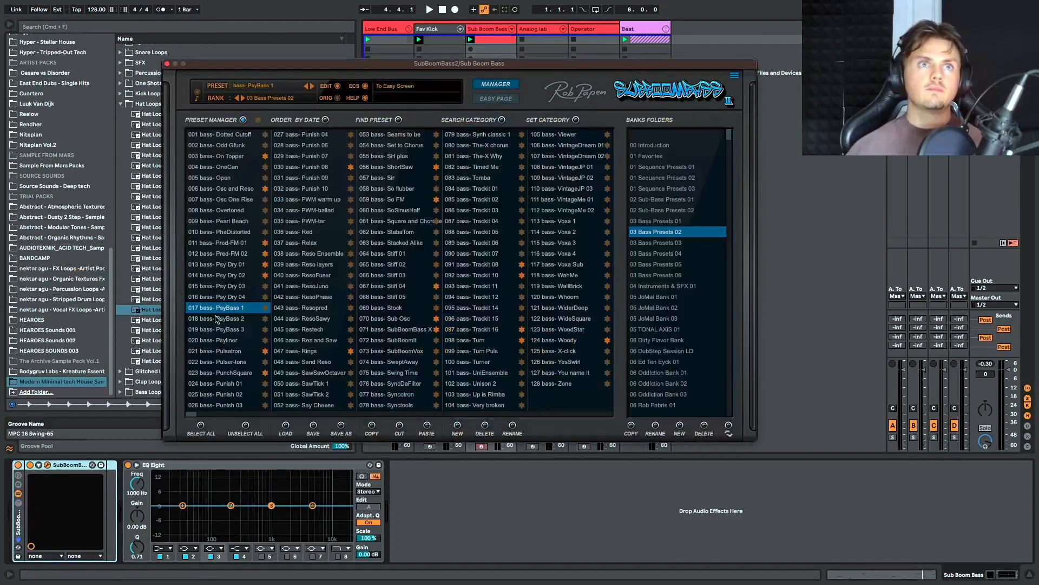
{"action": "left_click", "coordinate": [236, 245]}
{"action": "key", "text": "space"}
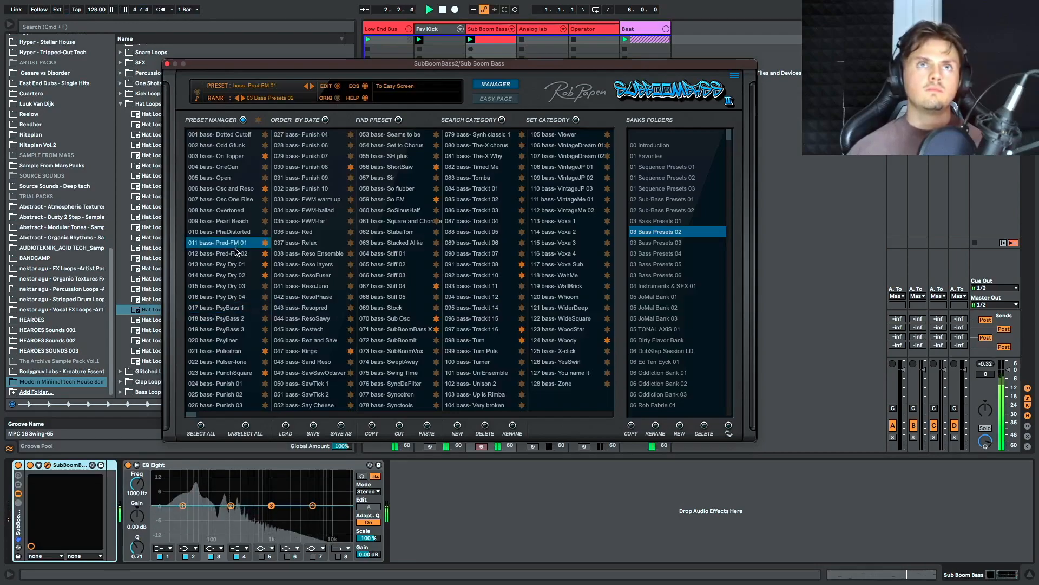
Step: Return to the synth controls and try amp envelope releases from 26 ms to 1.0 sec, then shorten it to about 174 ms during playback
{"action": "left_click", "coordinate": [487, 81]}
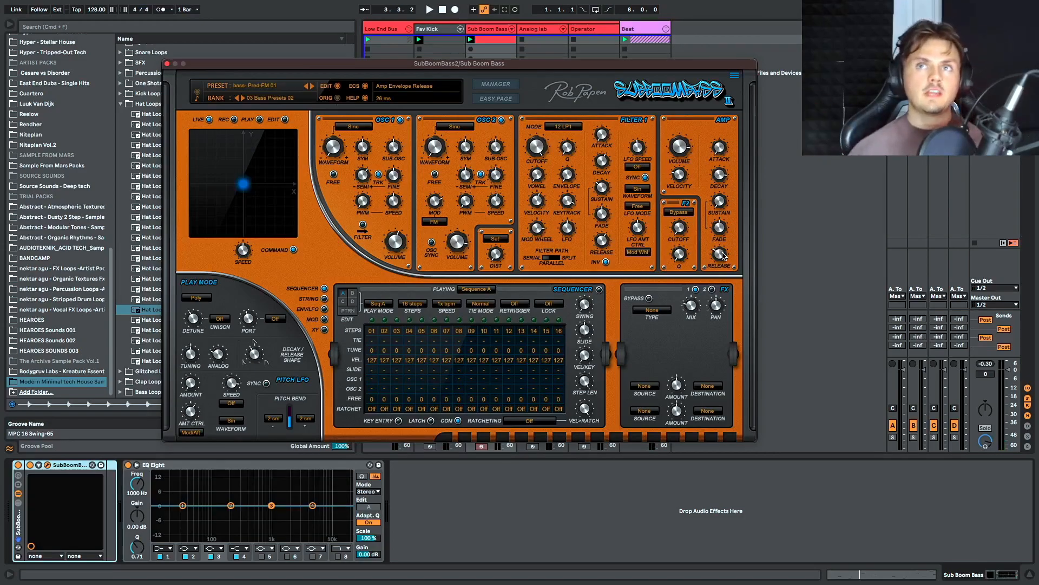
{"action": "scroll", "coordinate": [723, 256], "scroll_direction": "up", "scroll_amount": 10}
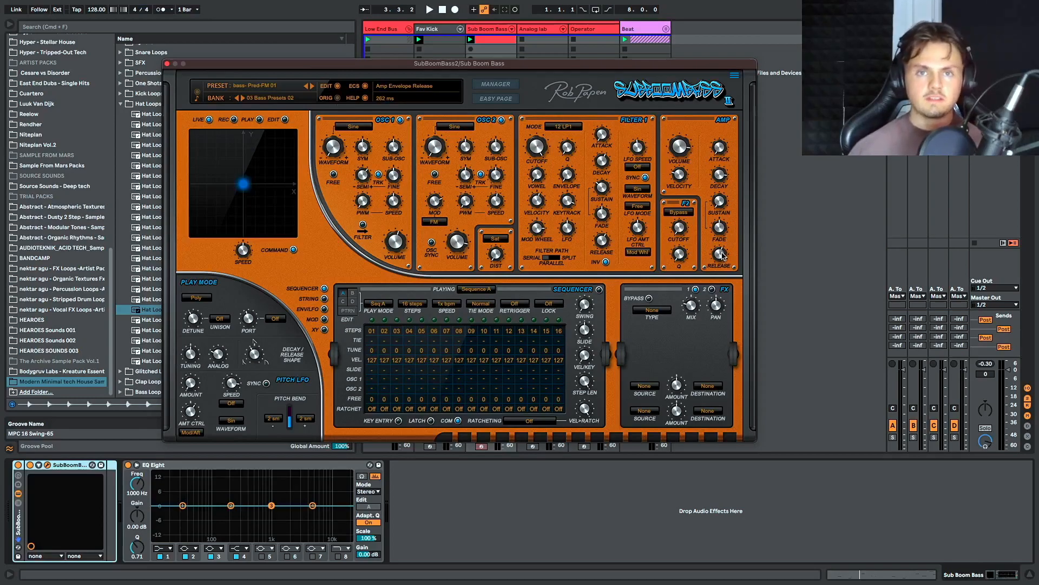
{"action": "scroll", "coordinate": [723, 255], "scroll_direction": "up", "scroll_amount": 8}
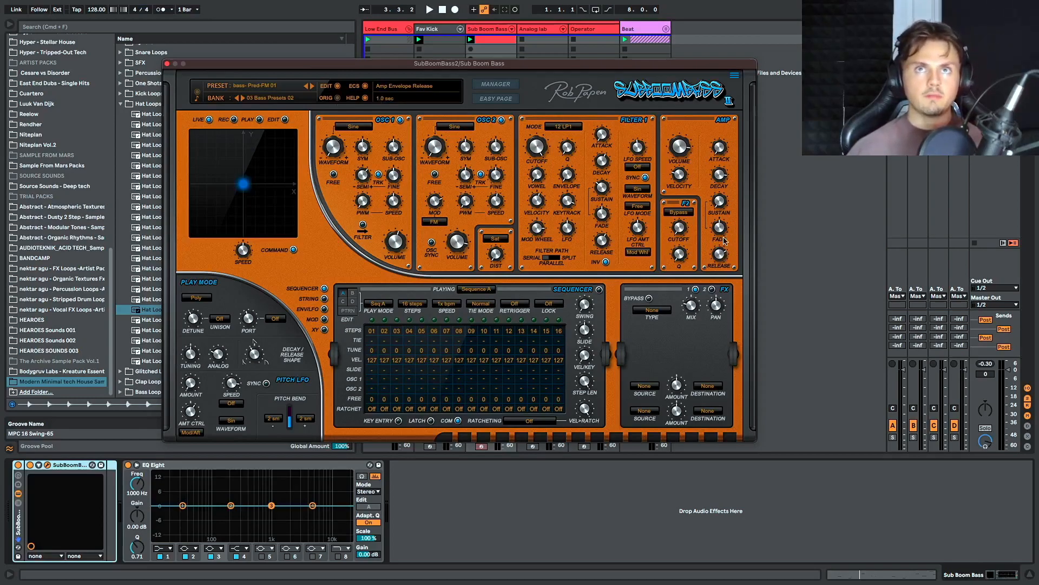
{"action": "key", "text": "space"}
{"action": "scroll", "coordinate": [722, 255], "scroll_direction": "down", "scroll_amount": 8}
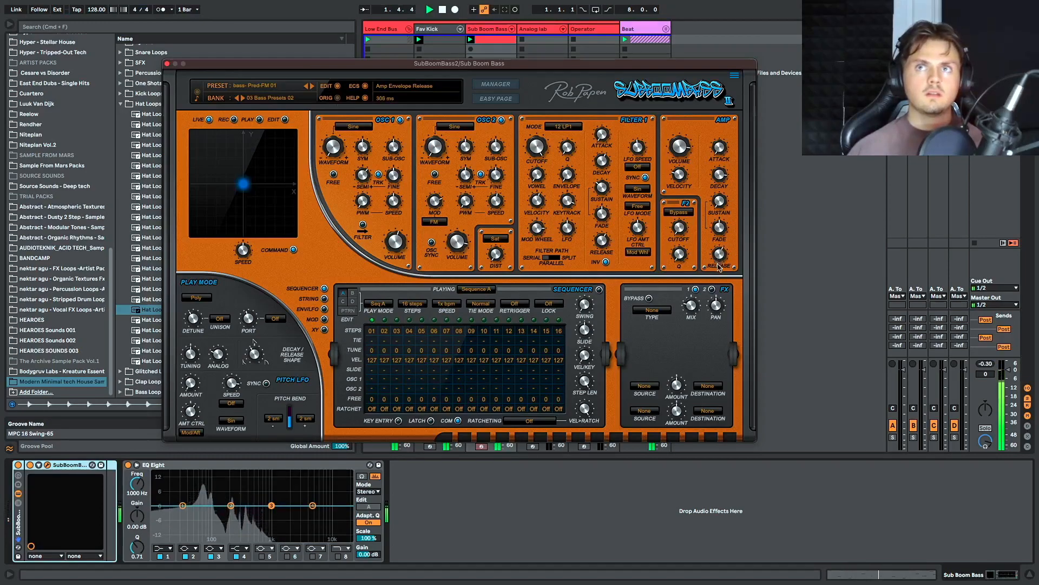
{"action": "left_click_drag", "start_coordinate": [717, 270], "coordinate": [716, 271]}
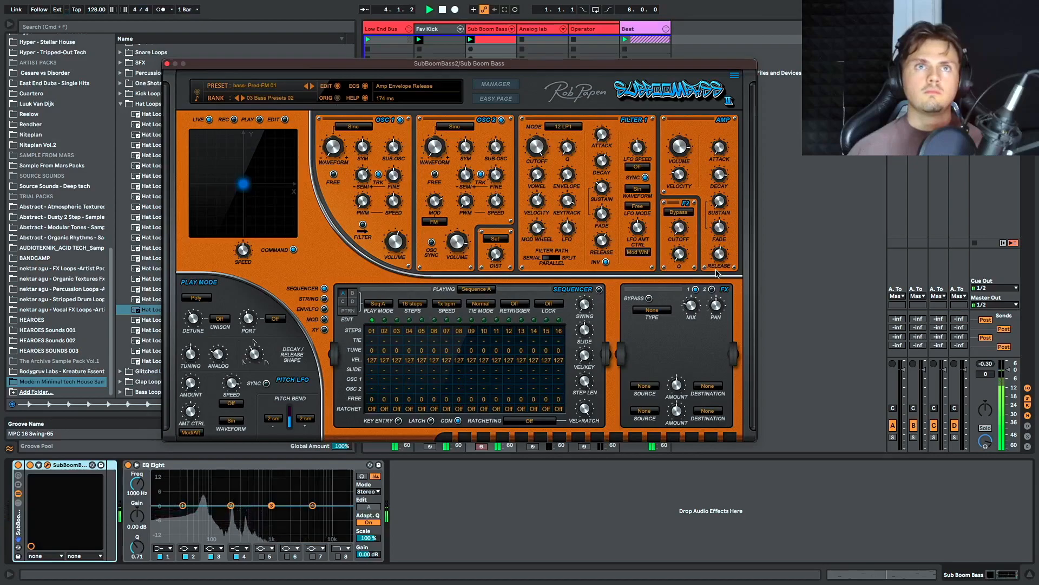
{"action": "scroll", "coordinate": [725, 255], "scroll_direction": "up", "scroll_amount": 2}
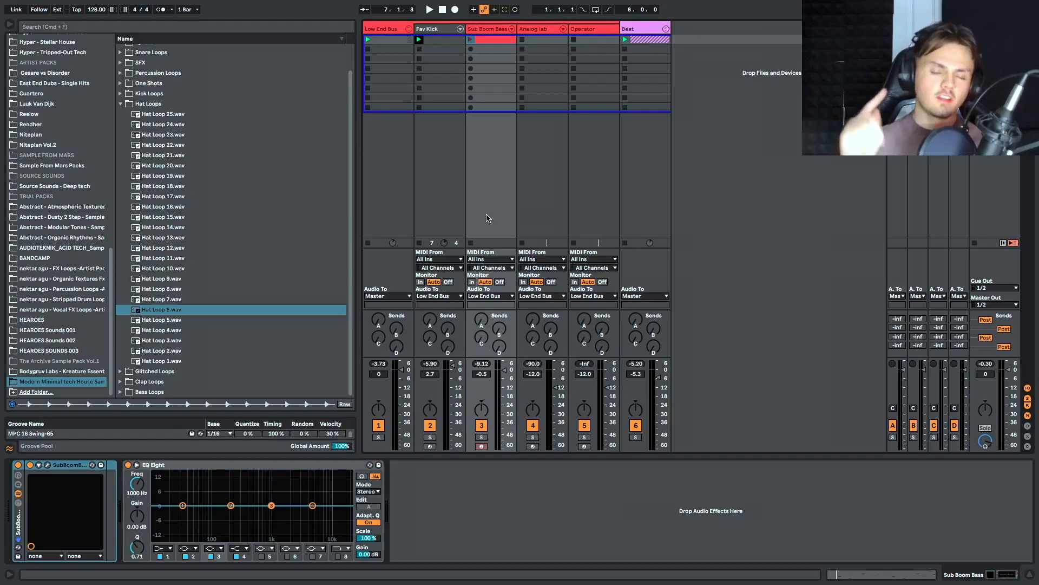
Step: Open Analog Lab V on the Analog lab track and show its Bass presets
{"action": "key", "text": "Right"}
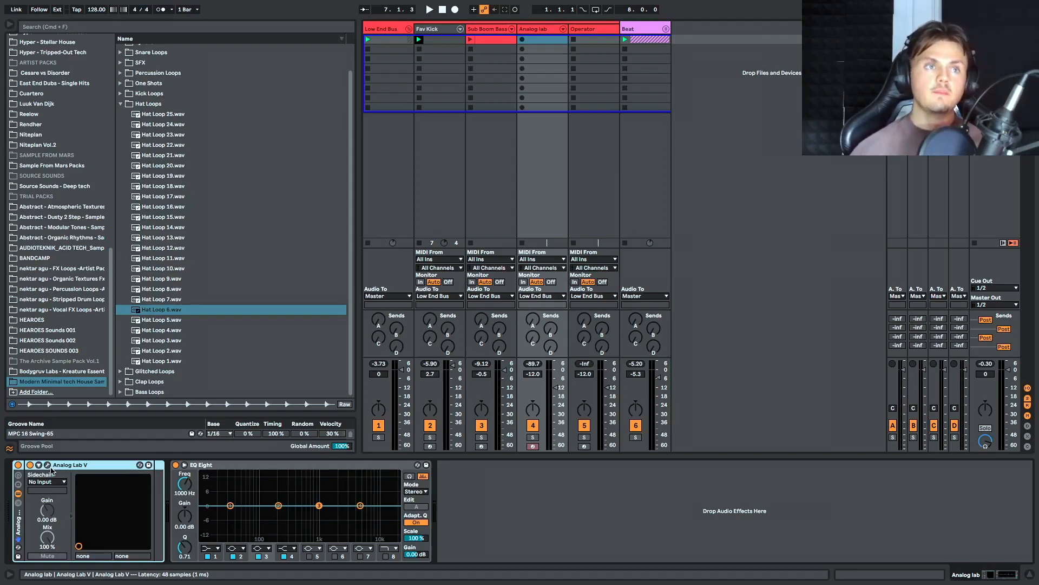
{"action": "left_click", "coordinate": [47, 464]}
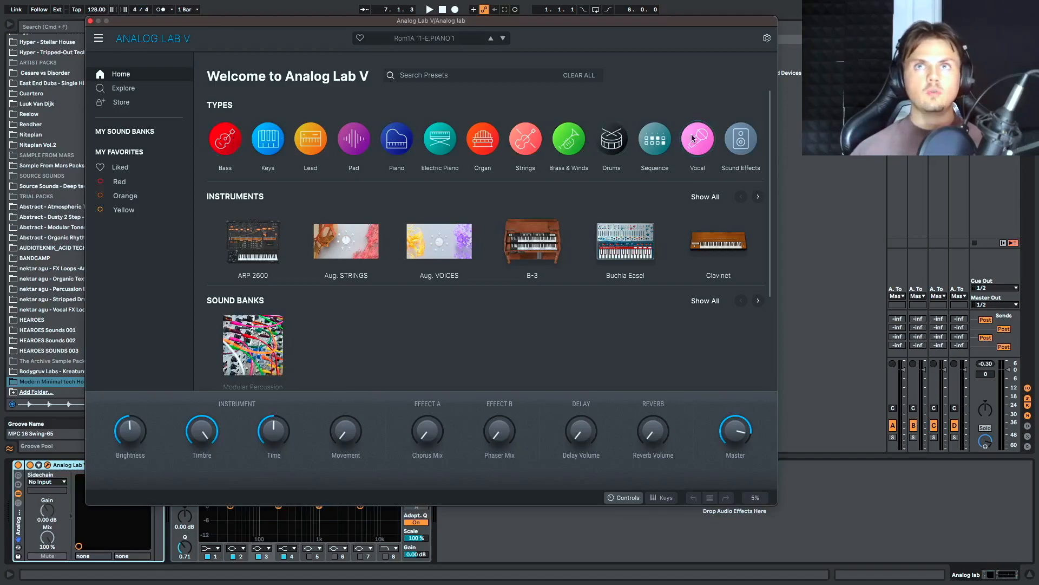
{"action": "mouse_move", "coordinate": [224, 148]}
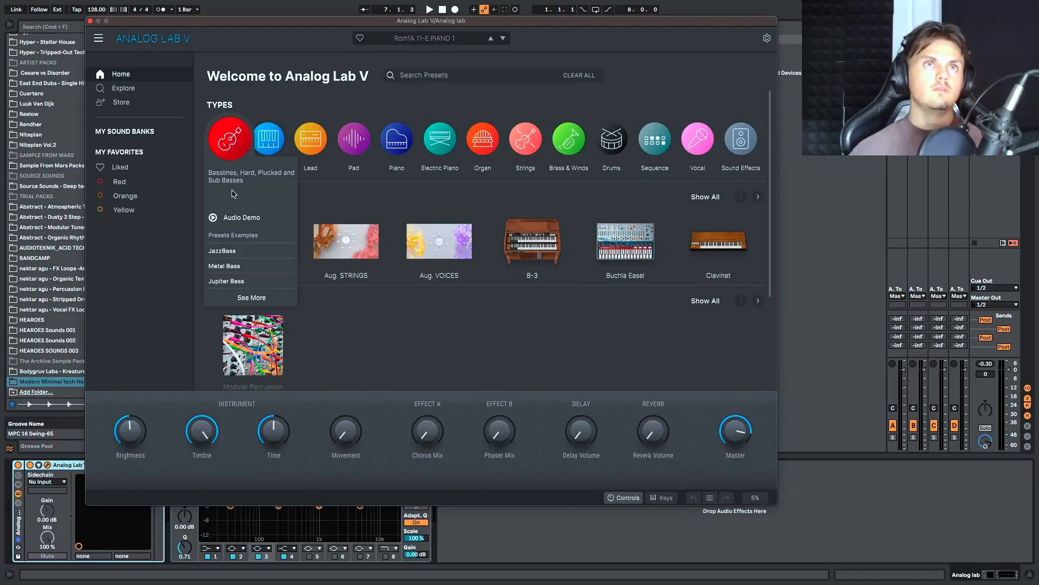
{"action": "left_click", "coordinate": [230, 147]}
Step: Look through the list of bass presets and their types
{"action": "scroll", "coordinate": [317, 264], "scroll_direction": "down", "scroll_amount": 5}
{"action": "scroll", "coordinate": [317, 264], "scroll_direction": "down", "scroll_amount": 6}
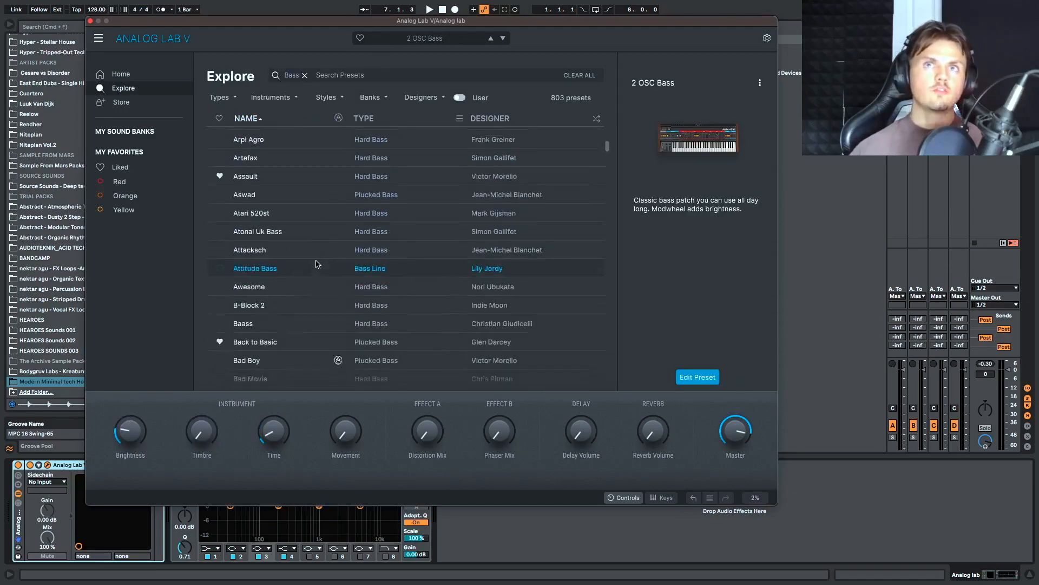
{"action": "scroll", "coordinate": [456, 226], "scroll_direction": "down", "scroll_amount": 10}
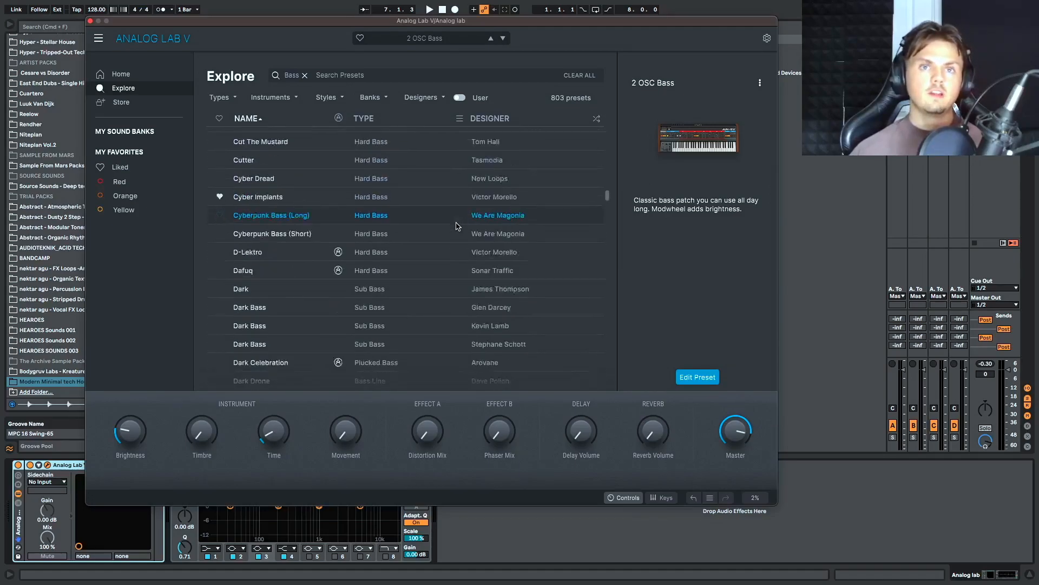
{"action": "scroll", "coordinate": [457, 226], "scroll_direction": "down", "scroll_amount": 12}
{"action": "scroll", "coordinate": [456, 226], "scroll_direction": "down", "scroll_amount": 15}
{"action": "scroll", "coordinate": [457, 227], "scroll_direction": "down", "scroll_amount": 15}
{"action": "scroll", "coordinate": [456, 227], "scroll_direction": "down", "scroll_amount": 10}
{"action": "scroll", "coordinate": [457, 226], "scroll_direction": "up", "scroll_amount": 5}
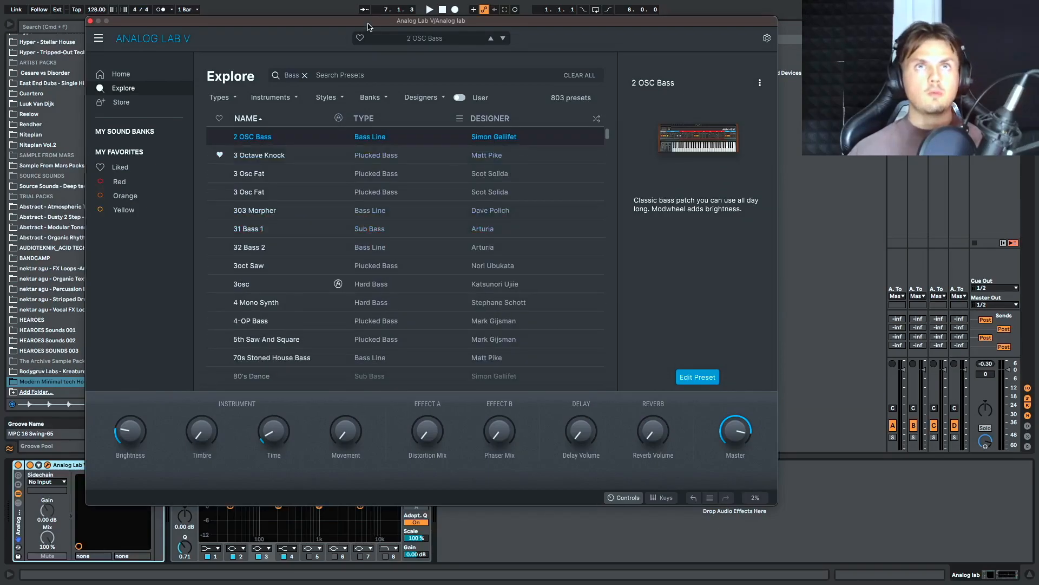
Step: Check the style and instrument filters, and narrow the bass presets to the Plucked Bass type
{"action": "left_click_drag", "start_coordinate": [368, 26], "coordinate": [443, 14]}
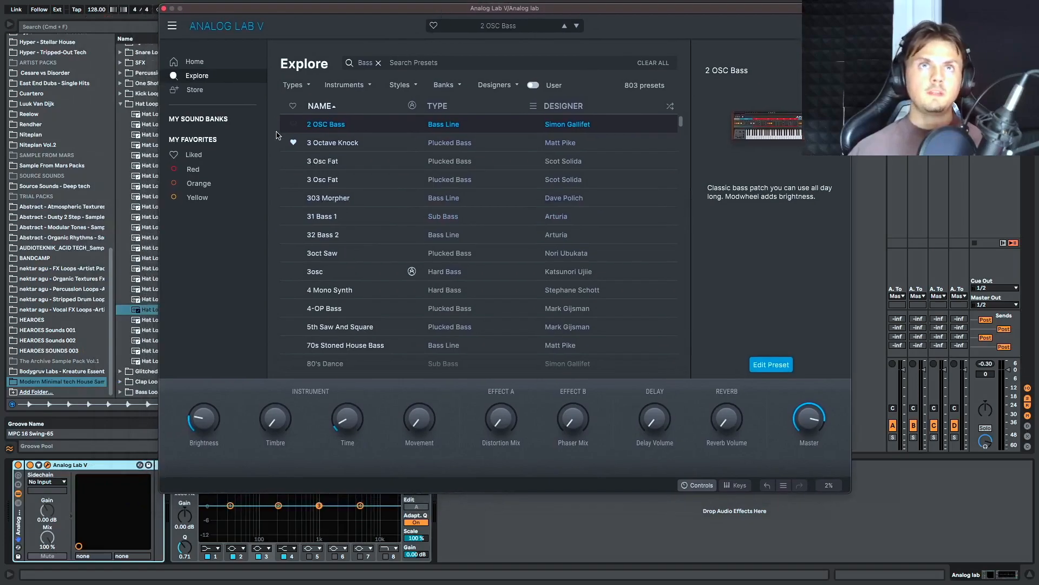
{"action": "left_click", "coordinate": [402, 90]}
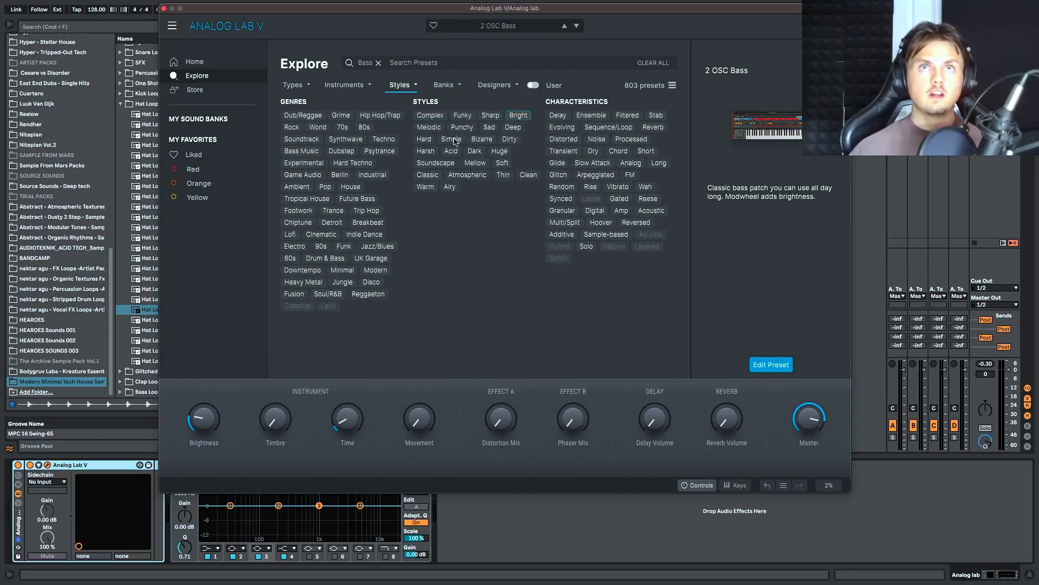
{"action": "left_click", "coordinate": [345, 85]}
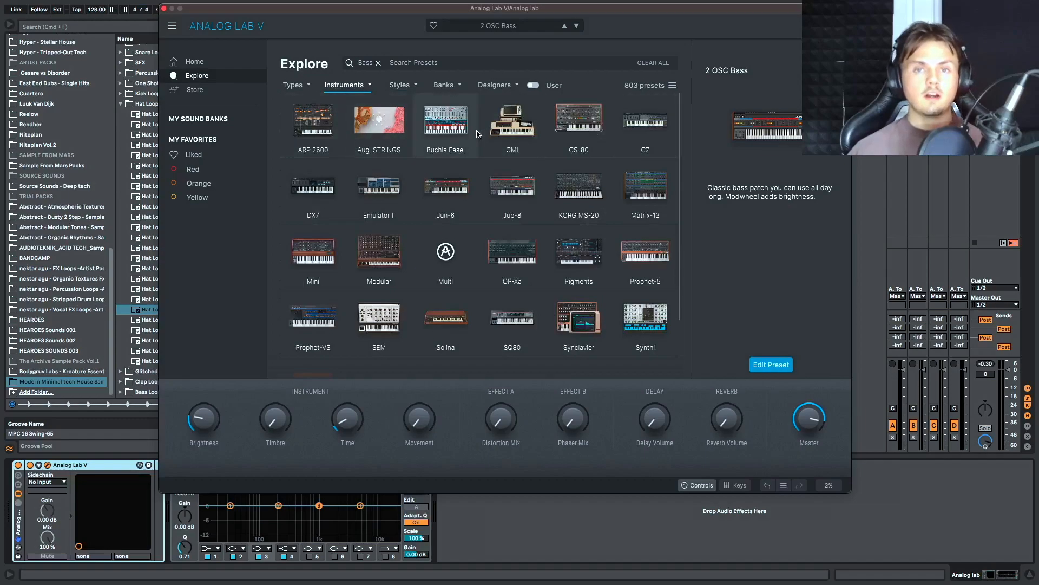
{"action": "left_click", "coordinate": [292, 85]}
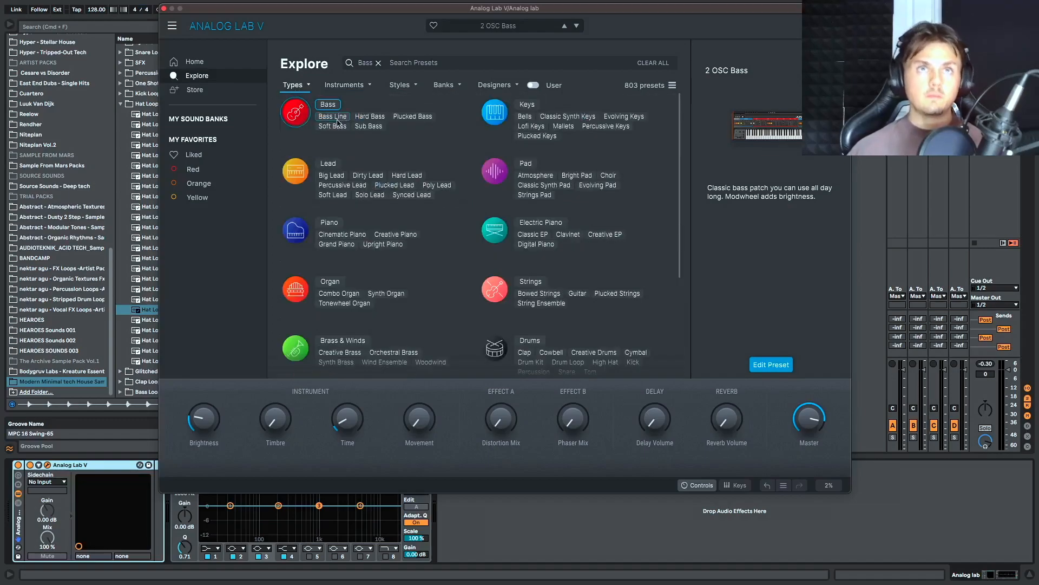
{"action": "left_click", "coordinate": [412, 117]}
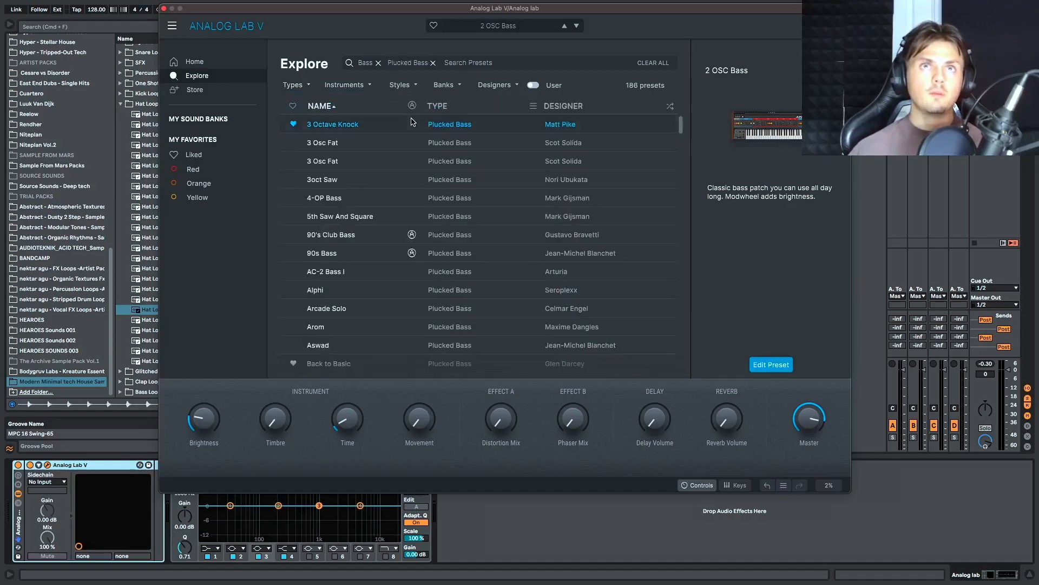
Step: Audition the 3 Octave Knock preset, mark the first 3 Osc Fat preset as liked, and load it
{"action": "left_click", "coordinate": [412, 124]}
{"action": "left_click_drag", "start_coordinate": [502, 5], "coordinate": [508, 39]}
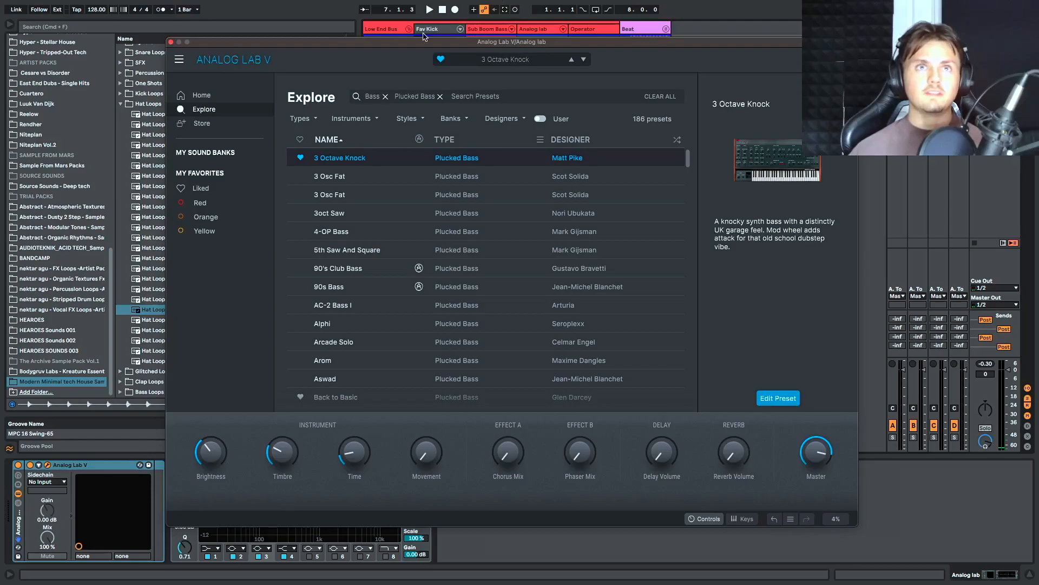
{"action": "left_click", "coordinate": [298, 178]}
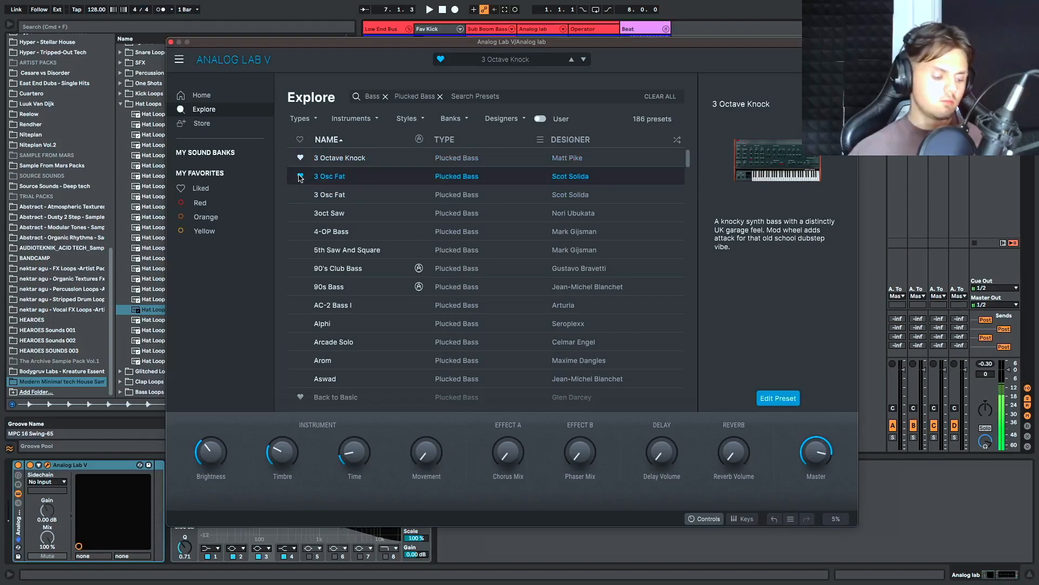
{"action": "left_click", "coordinate": [384, 178]}
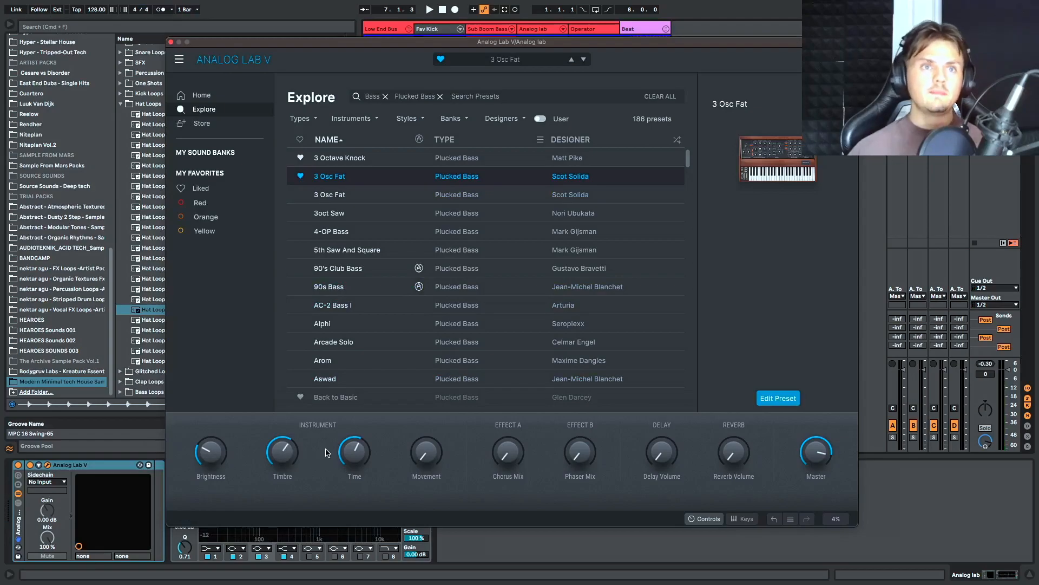
Step: Set the 3 Osc Fat sound's Brightness to 0.057 and Timbre to about 0.307, reduce Time, and add a little Movement
{"action": "mouse_move", "coordinate": [198, 463]}
{"action": "left_mouse_down"}
{"action": "mouse_move", "coordinate": [198, 476]}
{"action": "mouse_move", "coordinate": [212, 459]}
{"action": "left_mouse_up"}
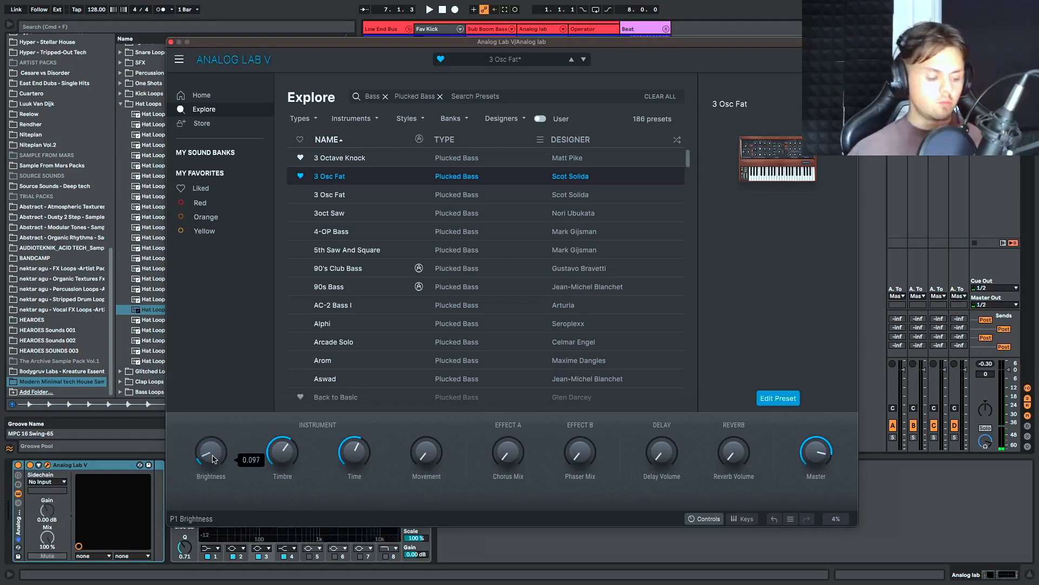
{"action": "scroll", "coordinate": [214, 459], "scroll_direction": "down", "scroll_amount": 4}
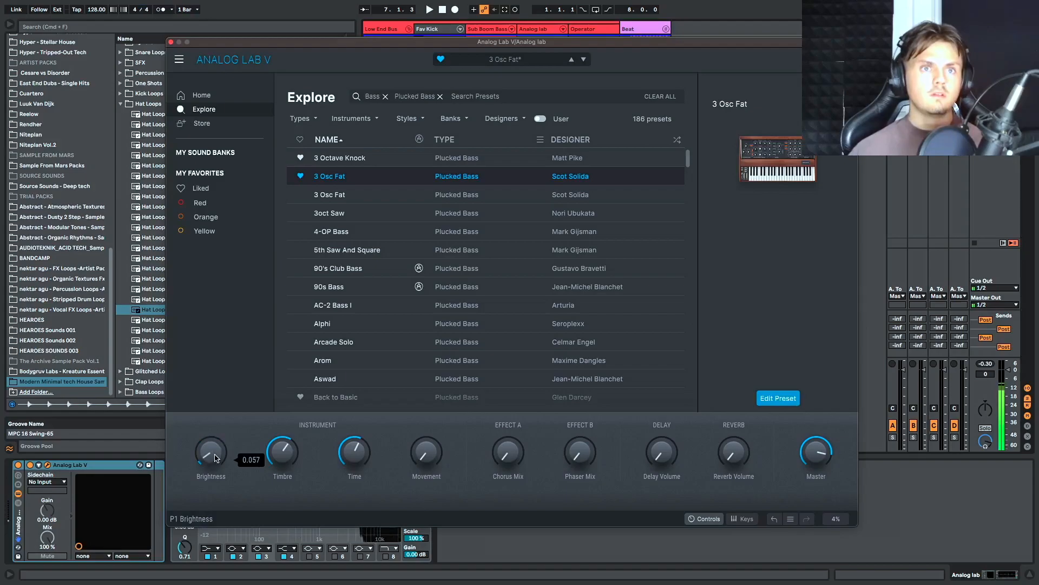
{"action": "left_click_drag", "start_coordinate": [284, 457], "coordinate": [284, 486]}
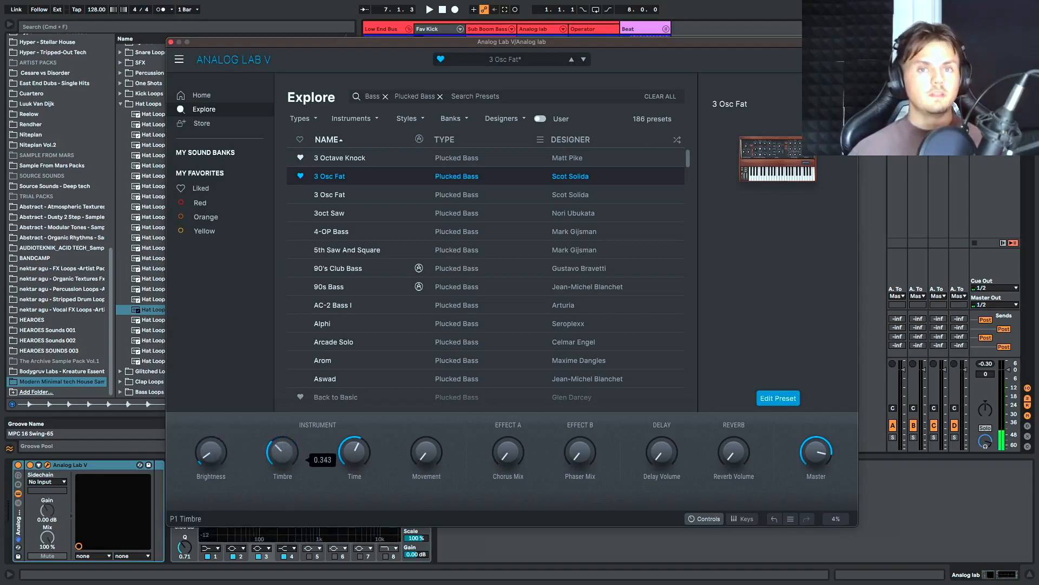
{"action": "mouse_move", "coordinate": [354, 452]}
{"action": "left_mouse_down"}
{"action": "mouse_move", "coordinate": [354, 465]}
{"action": "mouse_move", "coordinate": [354, 441]}
{"action": "mouse_move", "coordinate": [354, 455]}
{"action": "left_mouse_up"}
{"action": "mouse_move", "coordinate": [430, 450]}
{"action": "left_mouse_down"}
{"action": "mouse_move", "coordinate": [430, 430]}
{"action": "mouse_move", "coordinate": [430, 450]}
{"action": "left_mouse_up"}
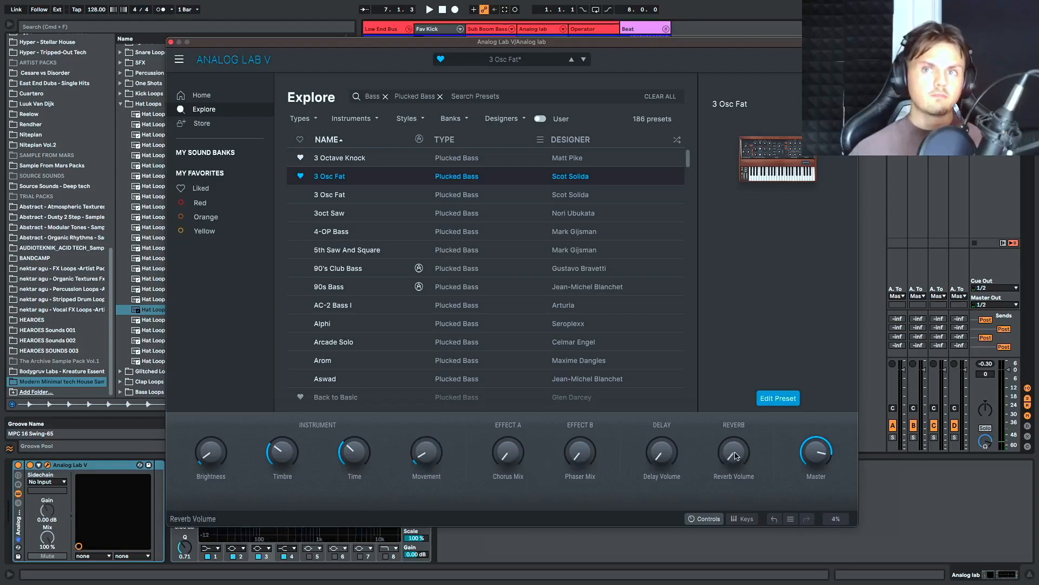
Step: Check the Chorus Mix, Timbre and Brightness values, and readjust the sound's Brightness and Time
{"action": "mouse_move", "coordinate": [497, 471]}
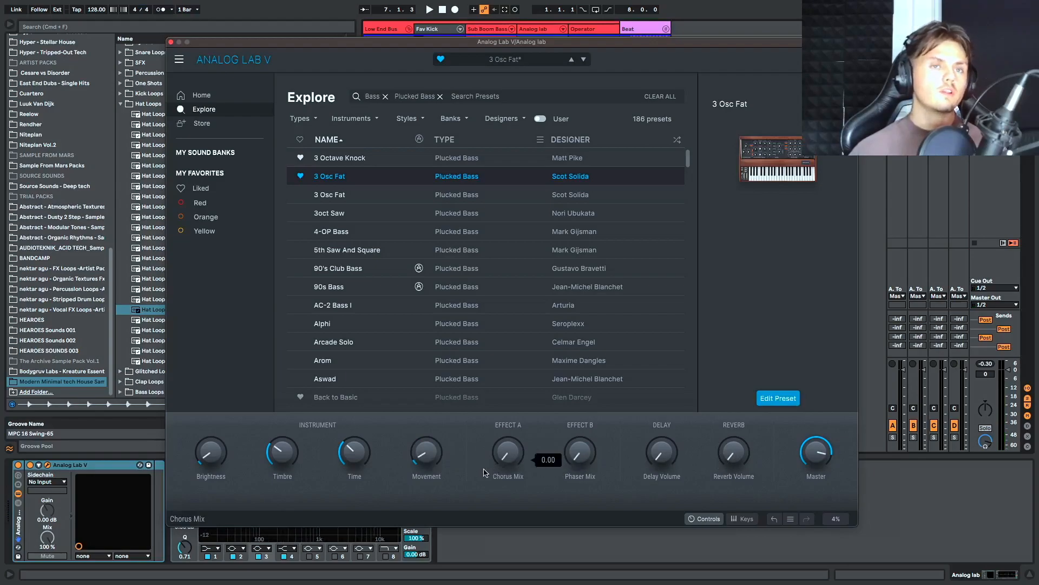
{"action": "mouse_move", "coordinate": [265, 445]}
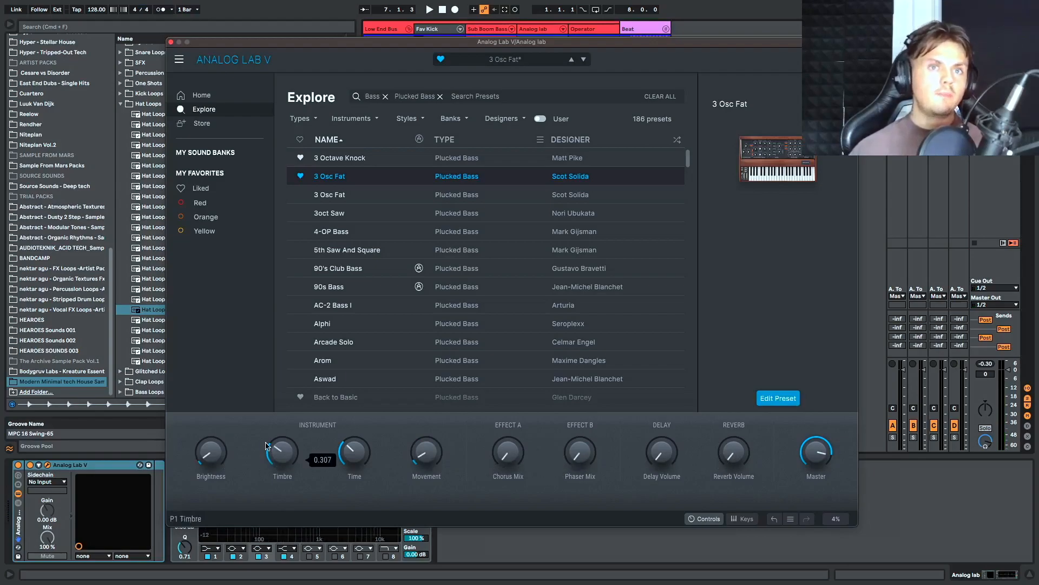
{"action": "mouse_move", "coordinate": [210, 463]}
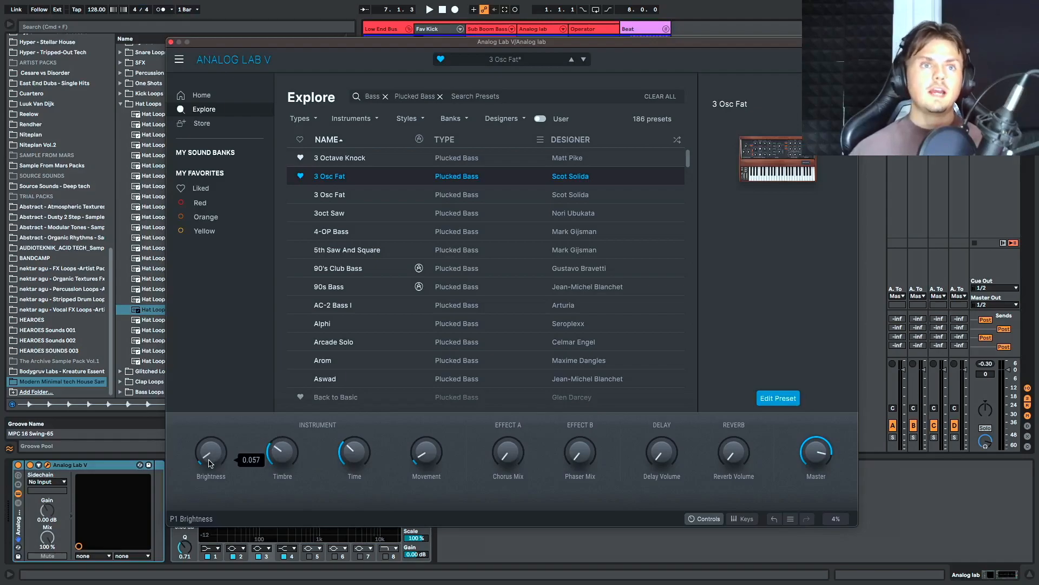
{"action": "left_click_drag", "start_coordinate": [210, 463], "coordinate": [282, 438]}
{"action": "left_click_drag", "start_coordinate": [354, 455], "coordinate": [344, 459]}
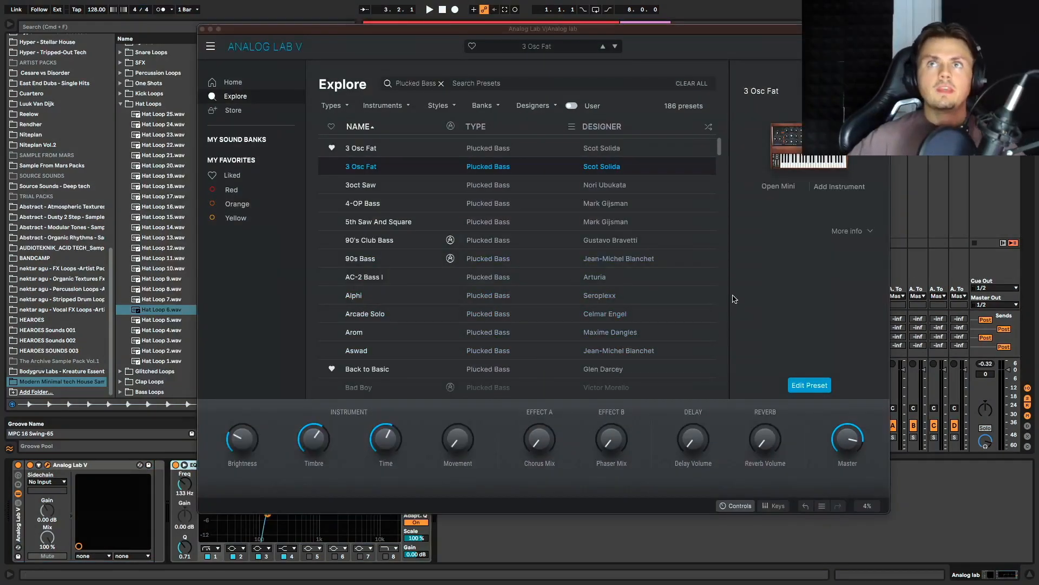
Step: Open the Mini synth behind the 3 Osc Fat preset, adjust its filter cutoff to 40 Hz, and close the plug-in
{"action": "left_click", "coordinate": [777, 187]}
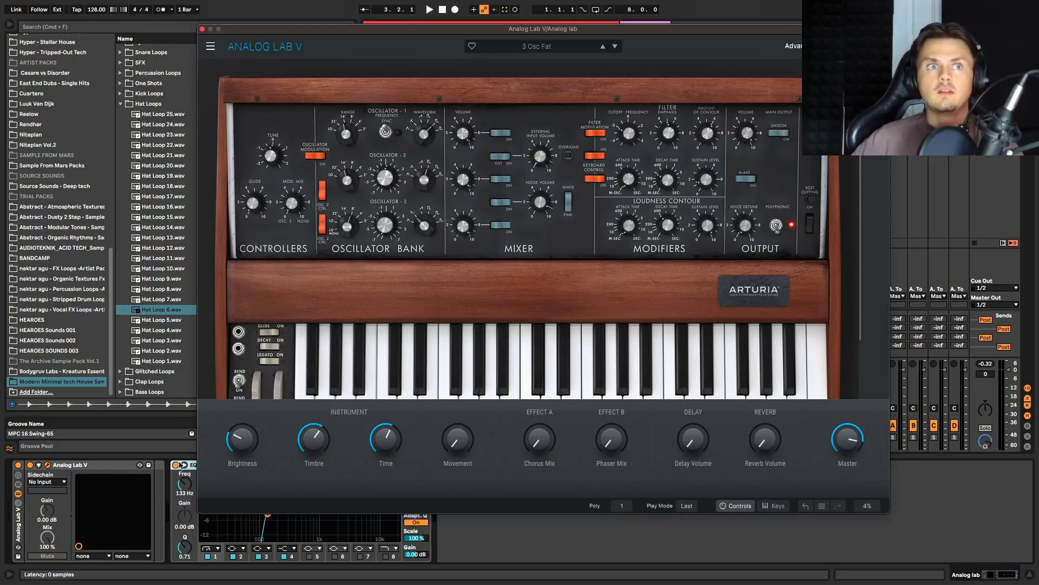
{"action": "scroll", "coordinate": [479, 218], "scroll_direction": "down", "scroll_amount": 1}
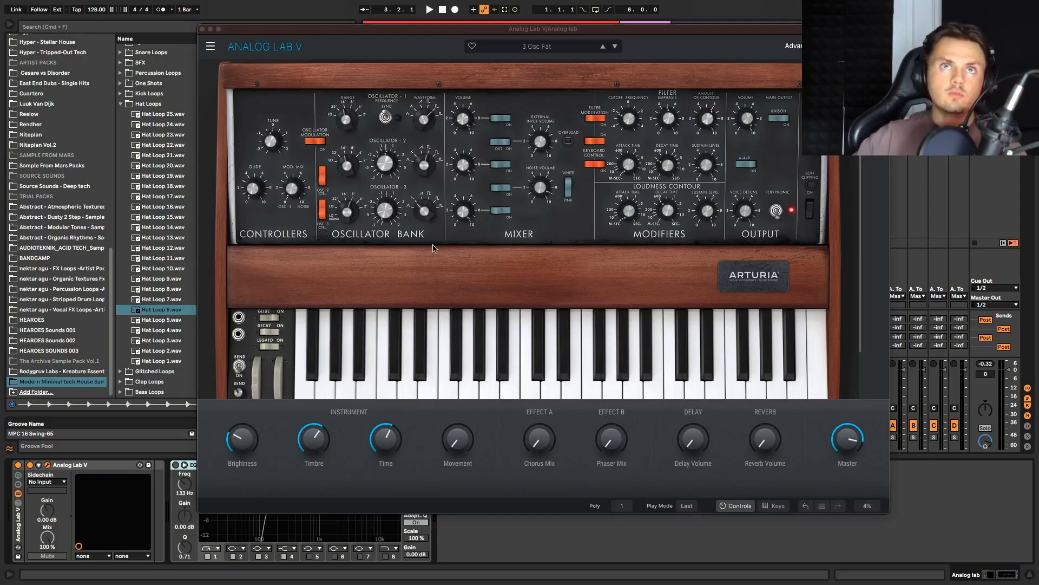
{"action": "left_click_drag", "start_coordinate": [627, 117], "coordinate": [627, 112]}
{"action": "left_click_drag", "start_coordinate": [630, 169], "coordinate": [668, 166]}
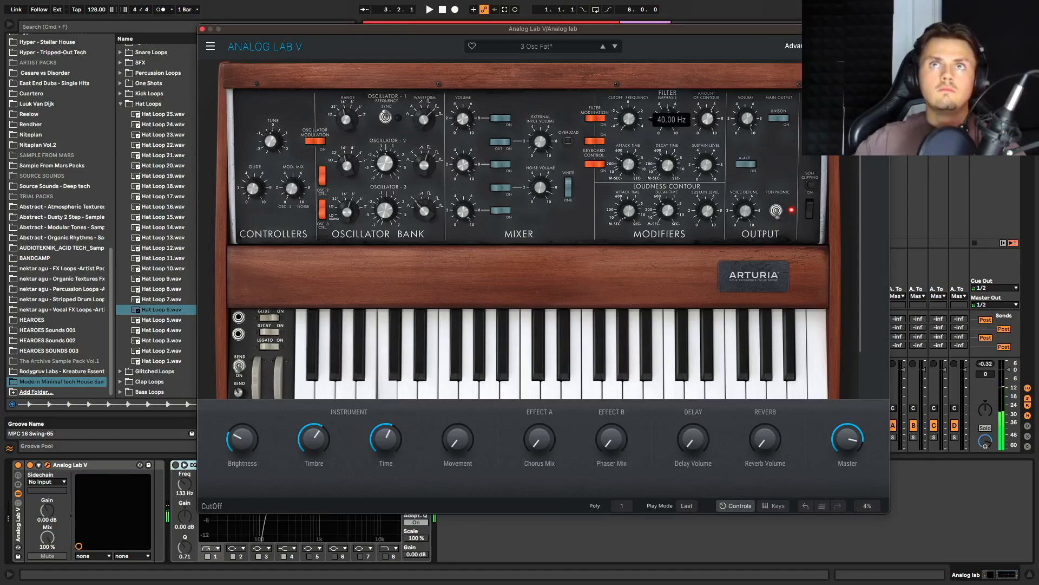
{"action": "mouse_move", "coordinate": [746, 118]}
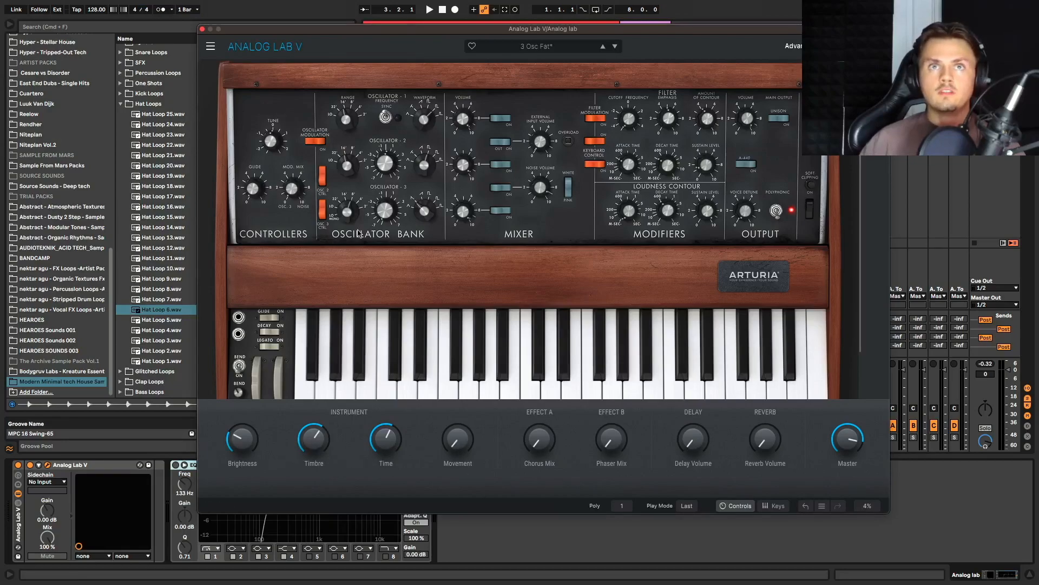
{"action": "mouse_move", "coordinate": [414, 214]}
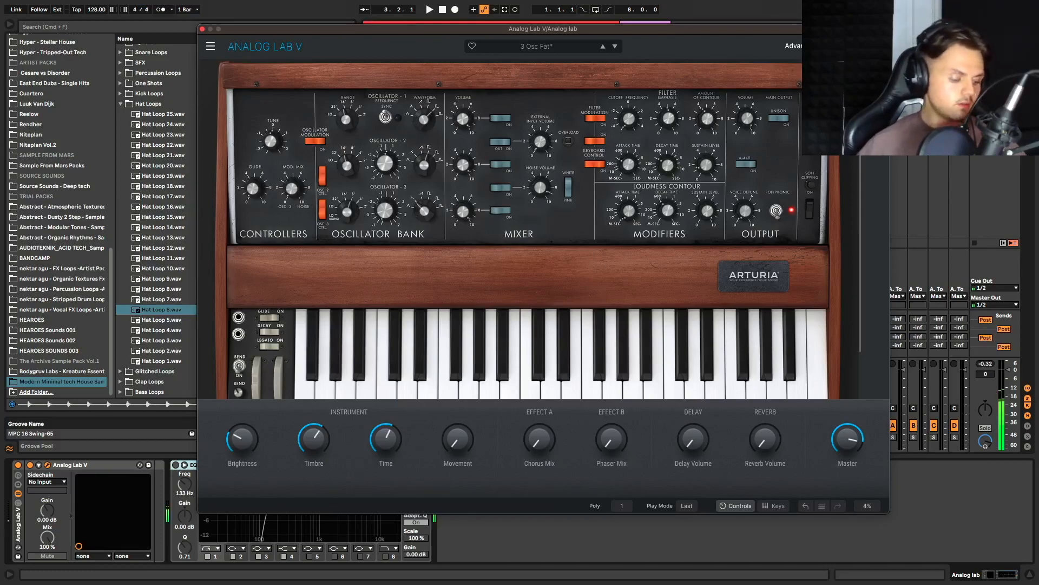
{"action": "left_click", "coordinate": [875, 46]}
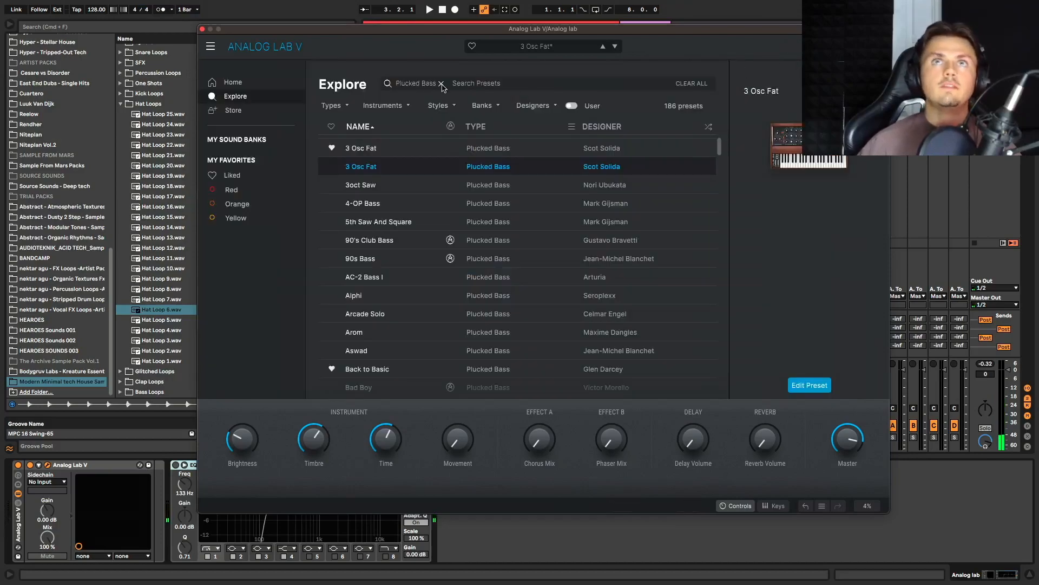
{"action": "left_click", "coordinate": [202, 30]}
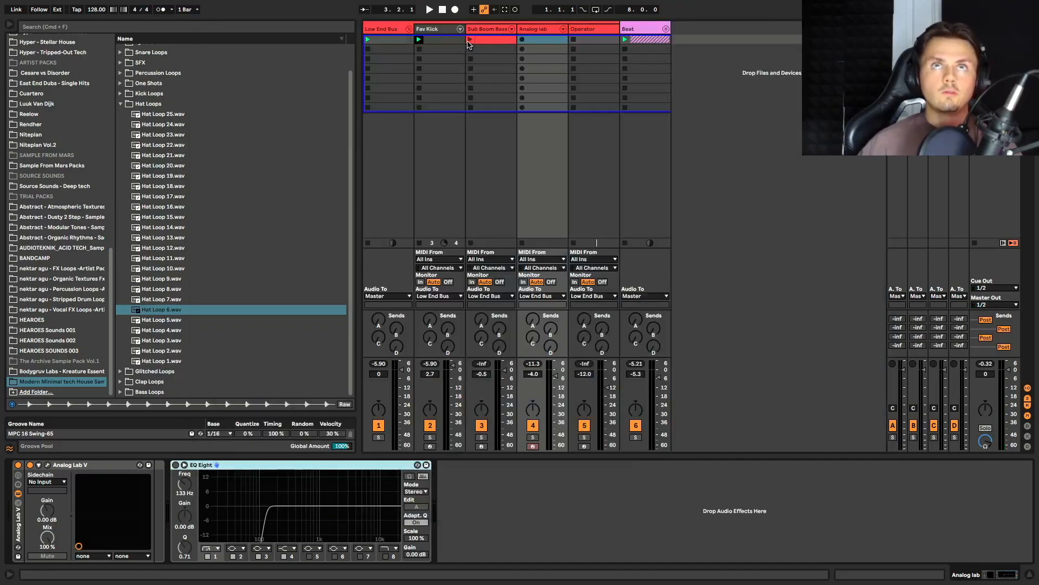
Step: Launch the Sub Boom Bass clip, and create and launch a new MIDI clip in the Analog lab track's first slot
{"action": "left_click", "coordinate": [469, 40]}
{"action": "double_click", "coordinate": [537, 40]}
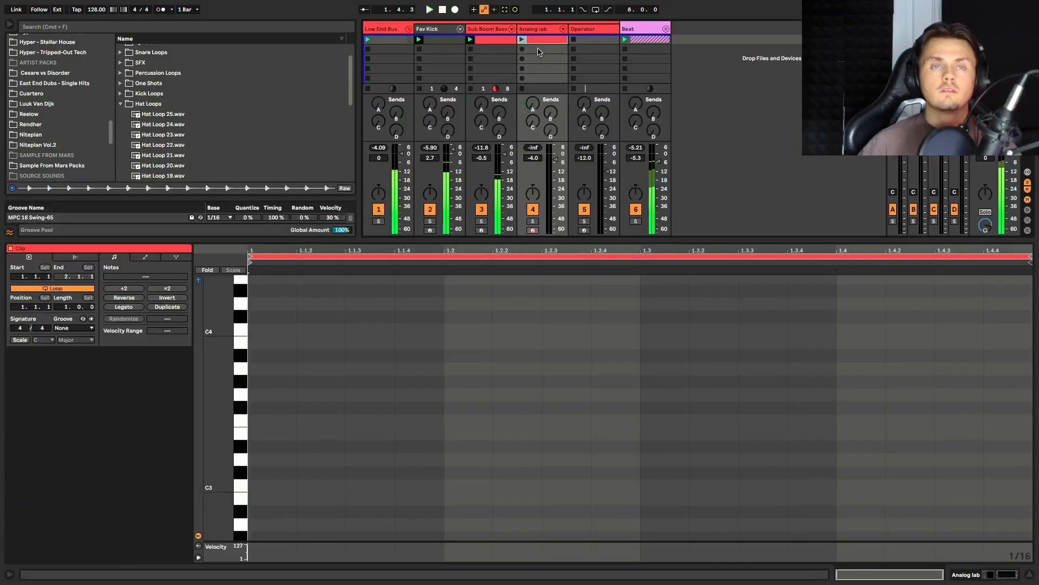
{"action": "left_click", "coordinate": [522, 39]}
{"action": "scroll", "coordinate": [970, 449], "scroll_direction": "down", "scroll_amount": 5}
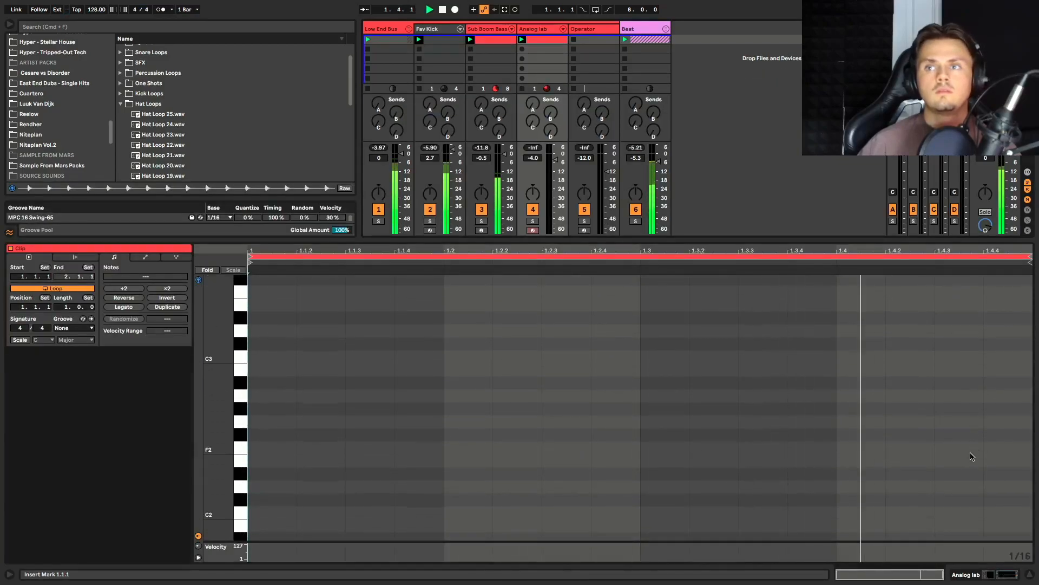
Step: Place a single D#1 note at 1.4.3 in the Analog lab clip, extend the clip to two bars, and audition it
{"action": "double_click", "coordinate": [959, 473]}
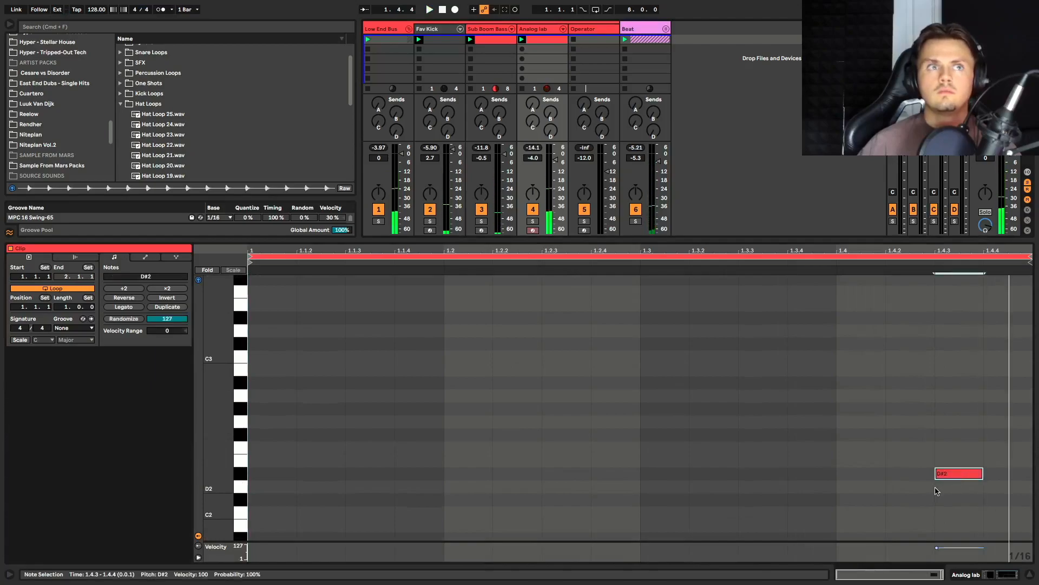
{"action": "key", "text": "Up"}
{"action": "key", "text": "Up"}
{"action": "key", "text": "Down"}
{"action": "key", "text": "Down"}
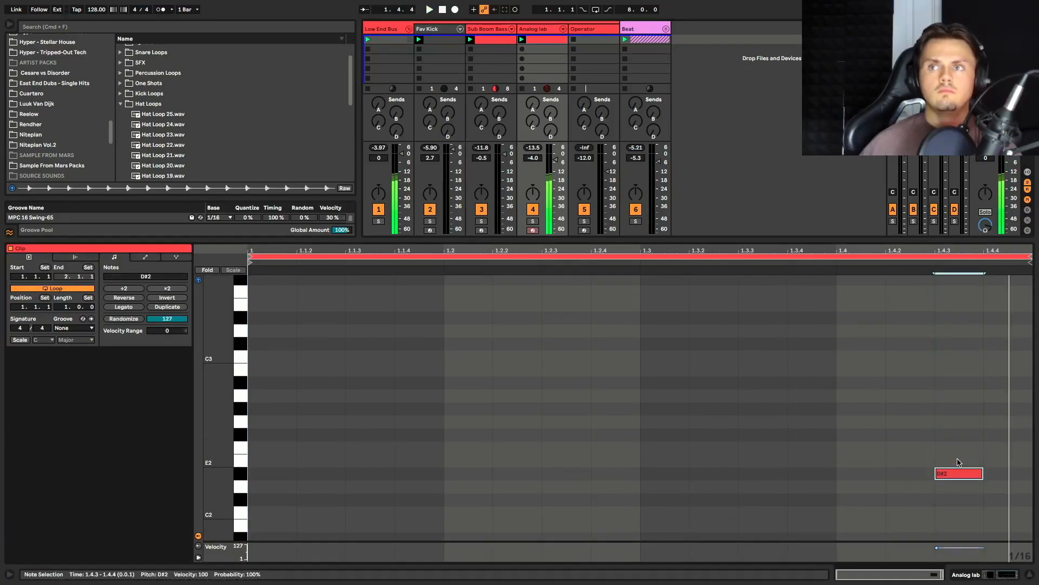
{"action": "key", "text": "shift+Down"}
{"action": "key", "text": "ctrl+d"}
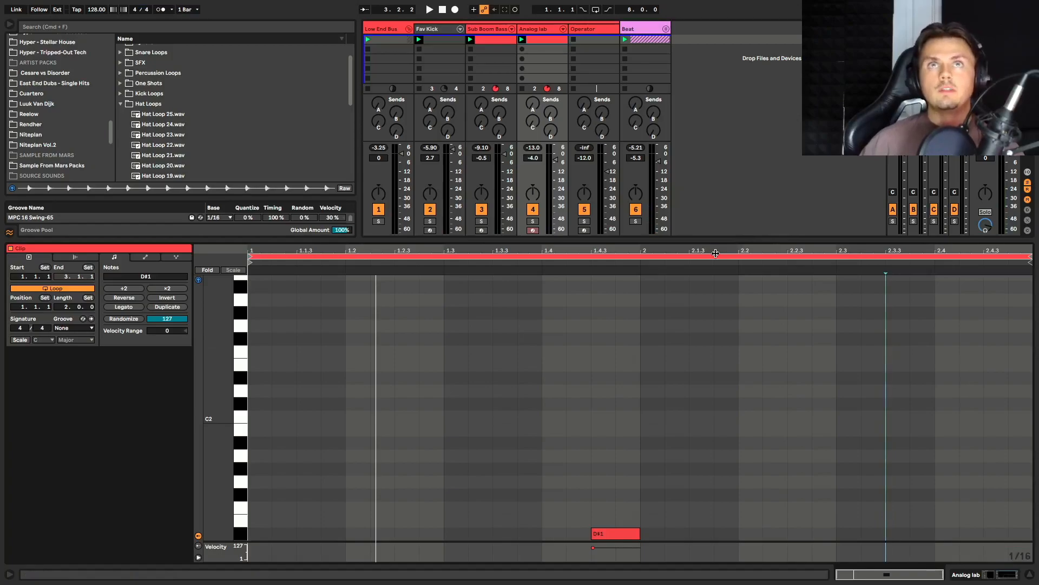
{"action": "key", "text": "space"}
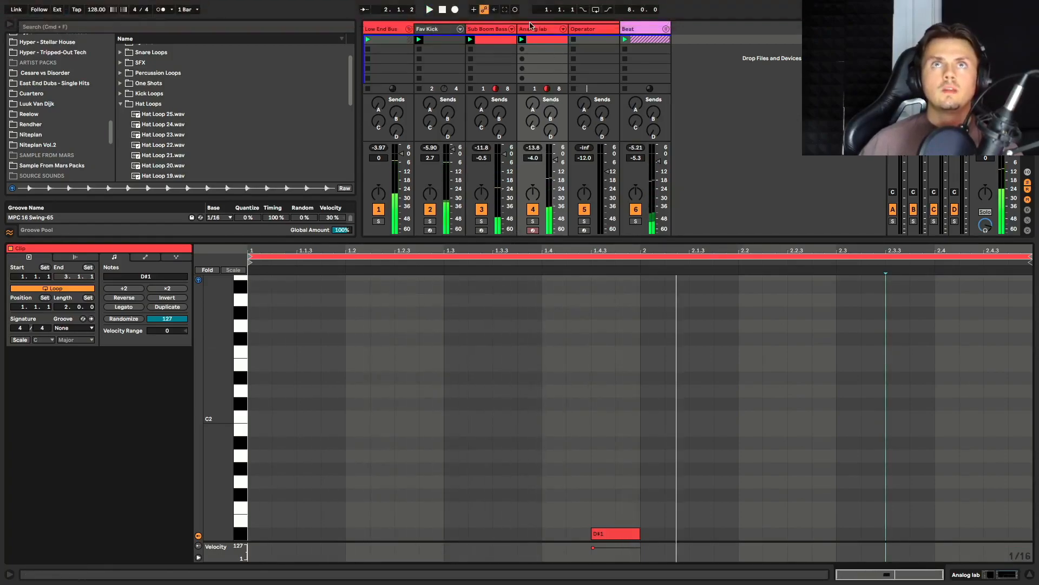
Step: Enable the EQ Eight on the Analog lab track, set its low-cut frequency to 90.2 Hz, and play it back
{"action": "key", "text": "shift+Tab"}
{"action": "left_click", "coordinate": [176, 465]}
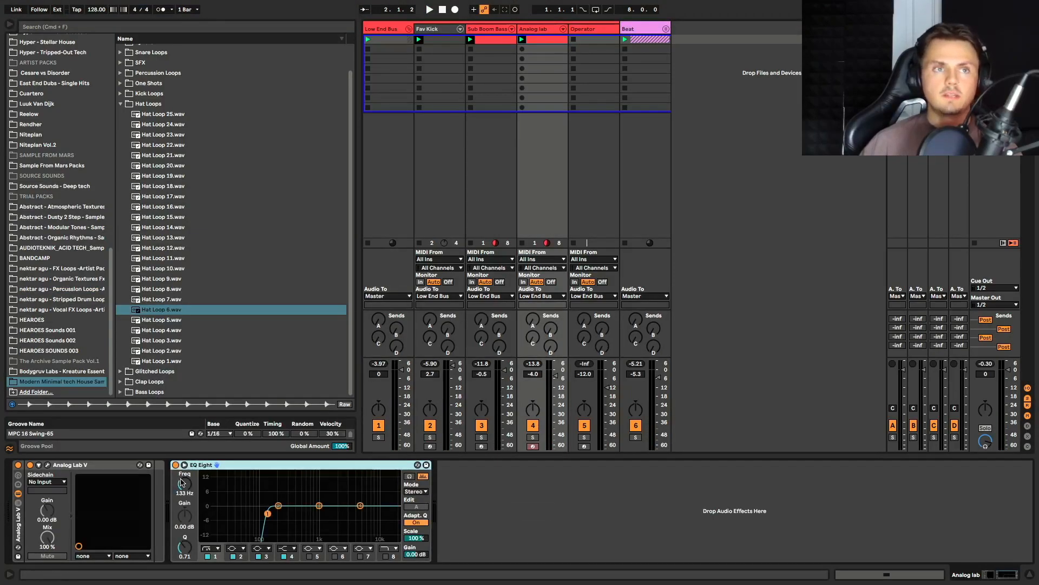
{"action": "left_click_drag", "start_coordinate": [183, 482], "coordinate": [183, 483]}
{"action": "key", "text": "space"}
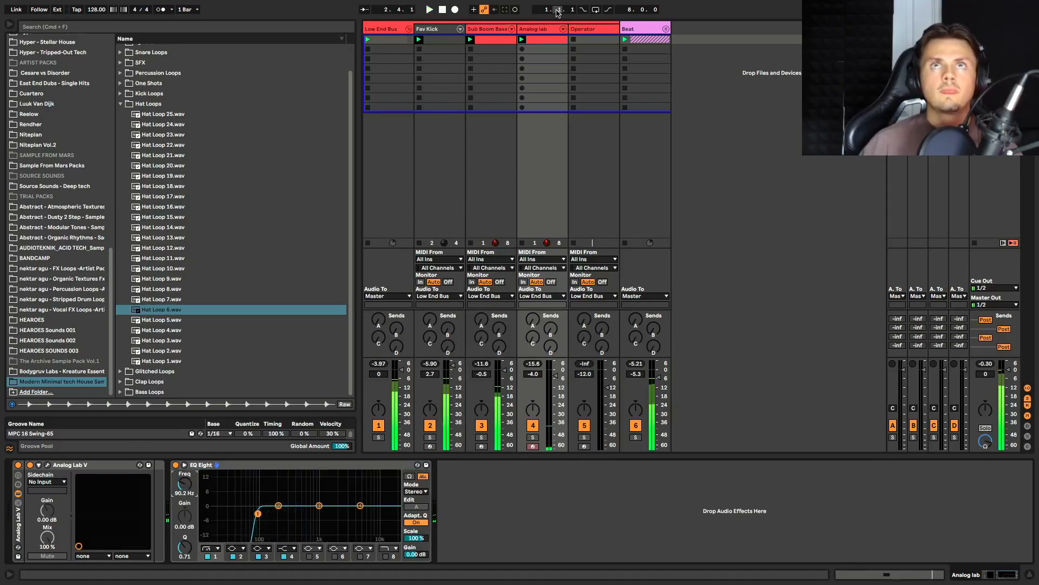
Step: Raise Analog Lab's Chorus Mix and set its Phaser Mix to 0.400, audition the sound, and close the plug-in
{"action": "left_click", "coordinate": [47, 465]}
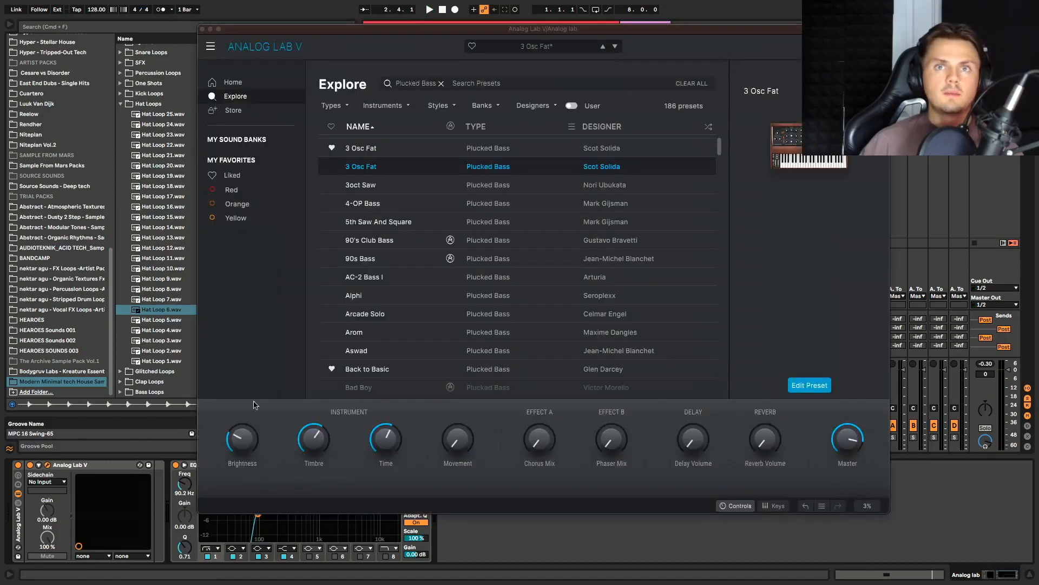
{"action": "left_click_drag", "start_coordinate": [531, 445], "coordinate": [598, 431]}
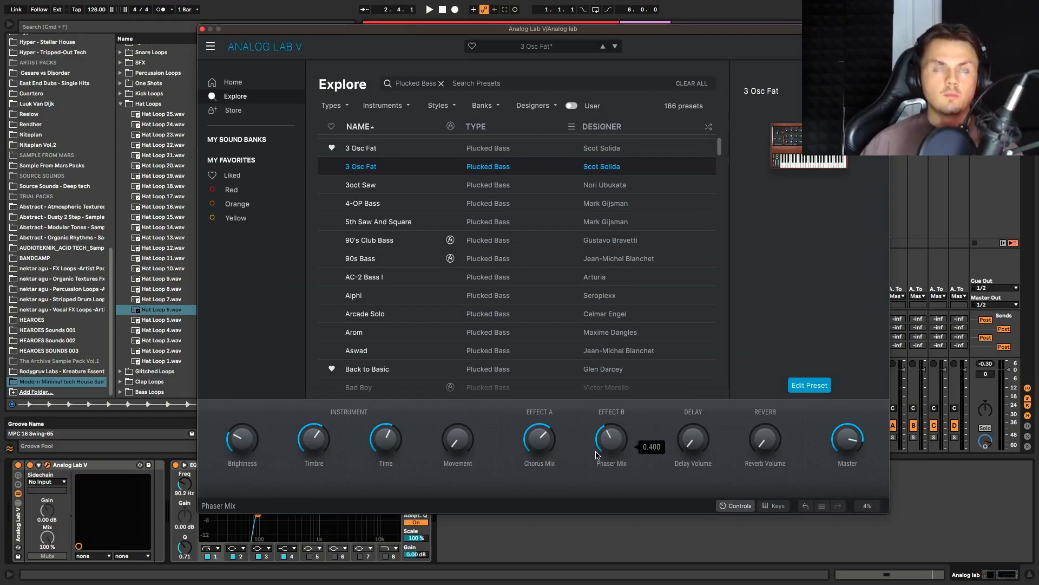
{"action": "key", "text": "space"}
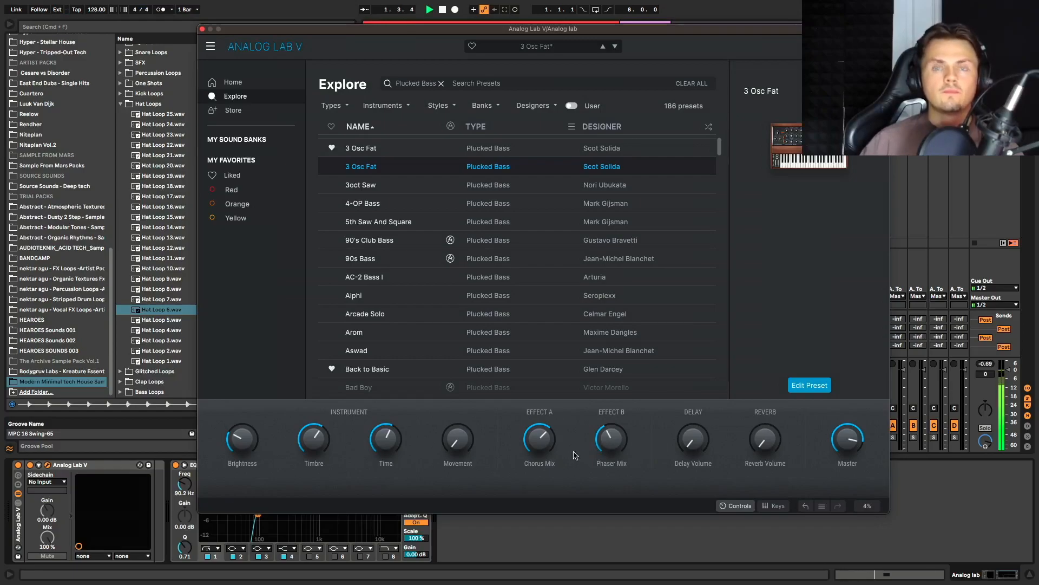
{"action": "mouse_move", "coordinate": [546, 445]}
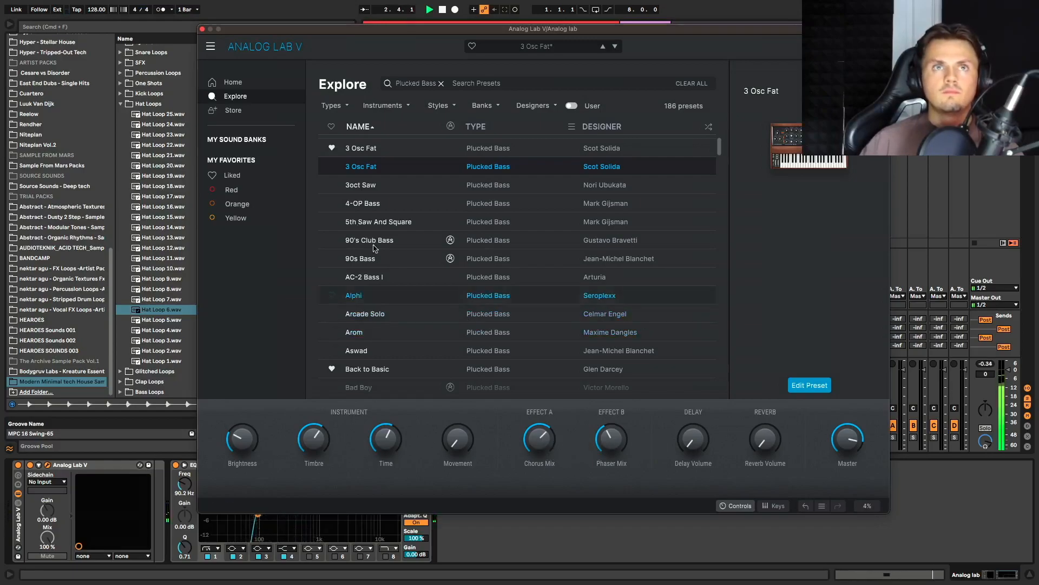
{"action": "left_click", "coordinate": [202, 28]}
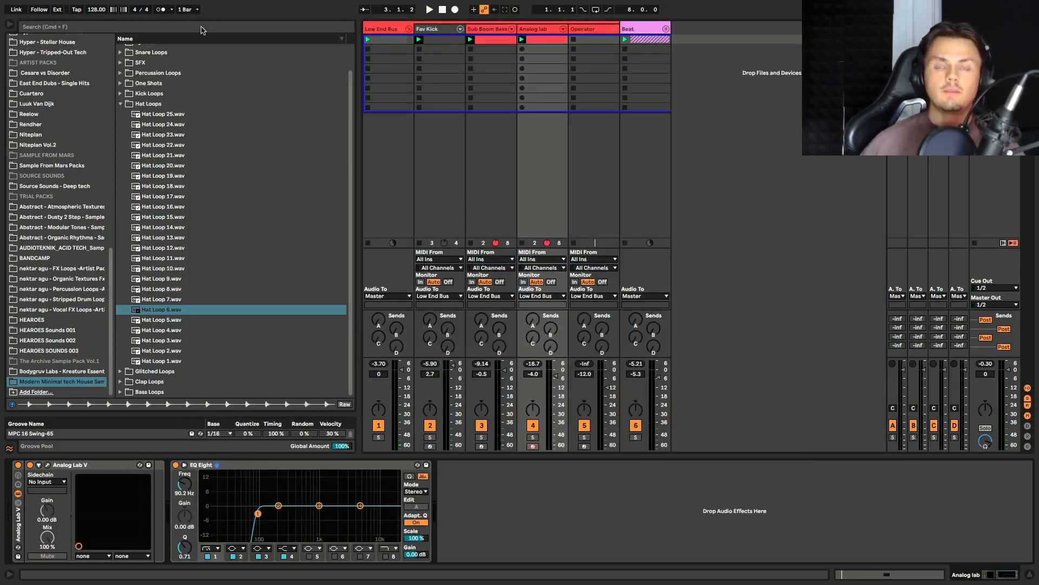
Step: Select the Operator track and set oscillator B's waveform to Square D
{"action": "left_click", "coordinate": [587, 38]}
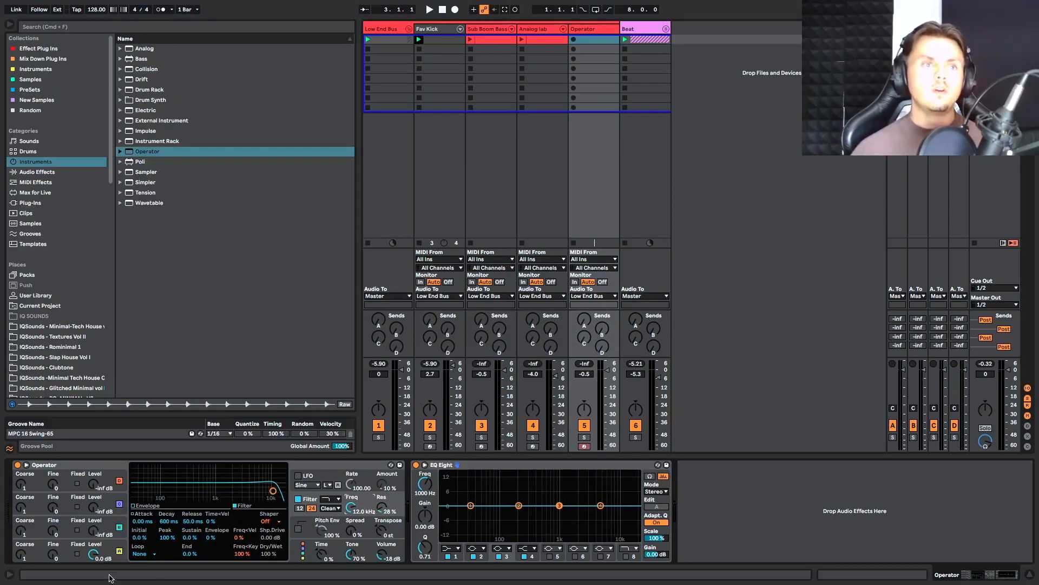
{"action": "left_click", "coordinate": [102, 558]}
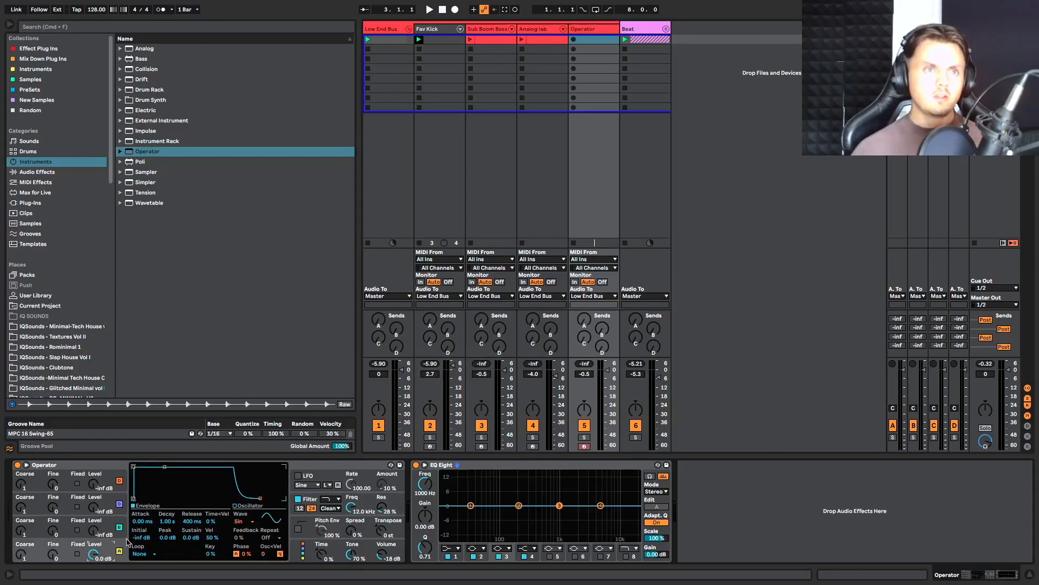
{"action": "left_click", "coordinate": [101, 533]}
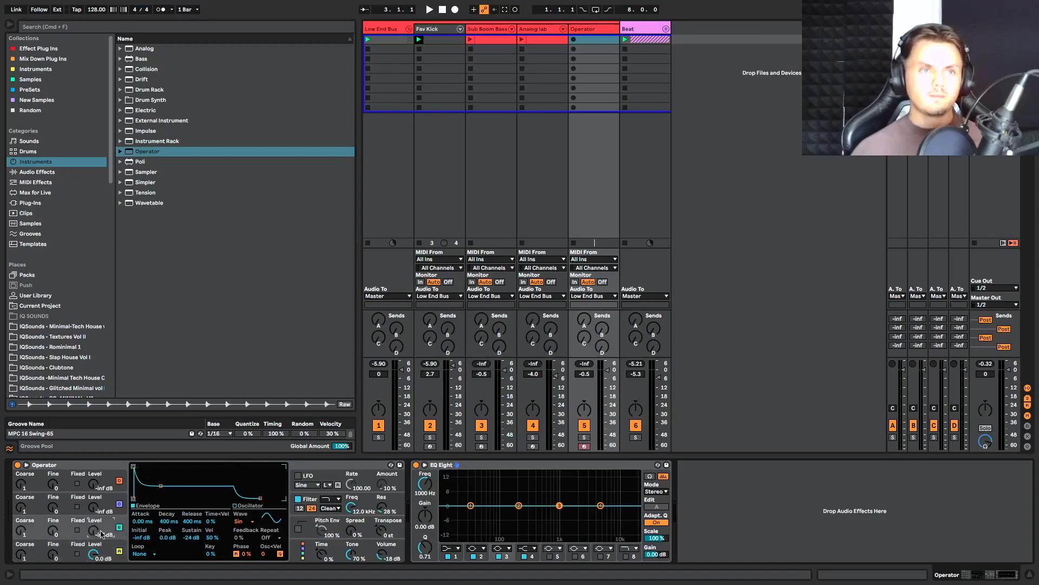
{"action": "left_click", "coordinate": [240, 520]}
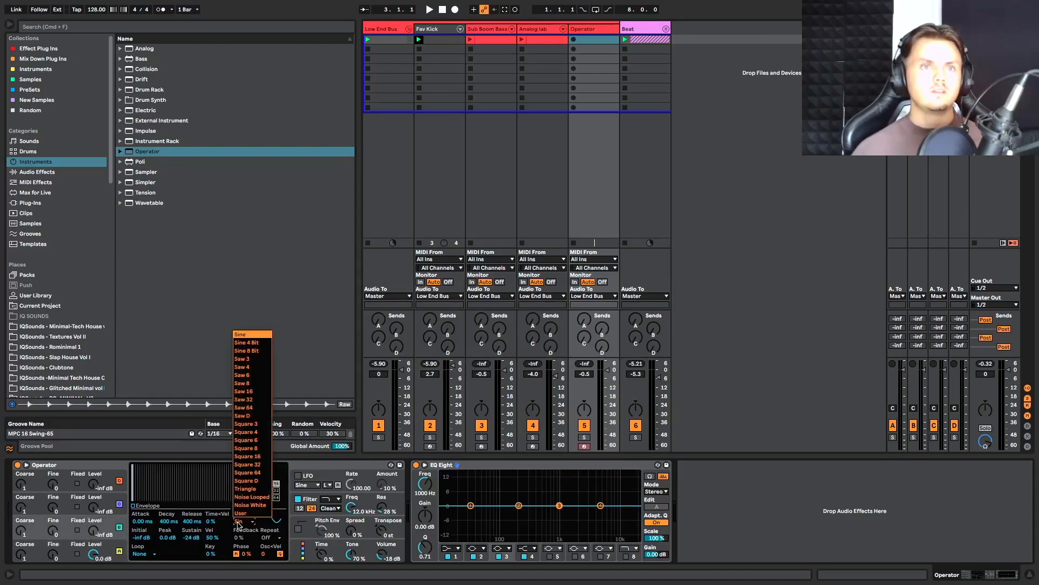
{"action": "left_click", "coordinate": [244, 481]}
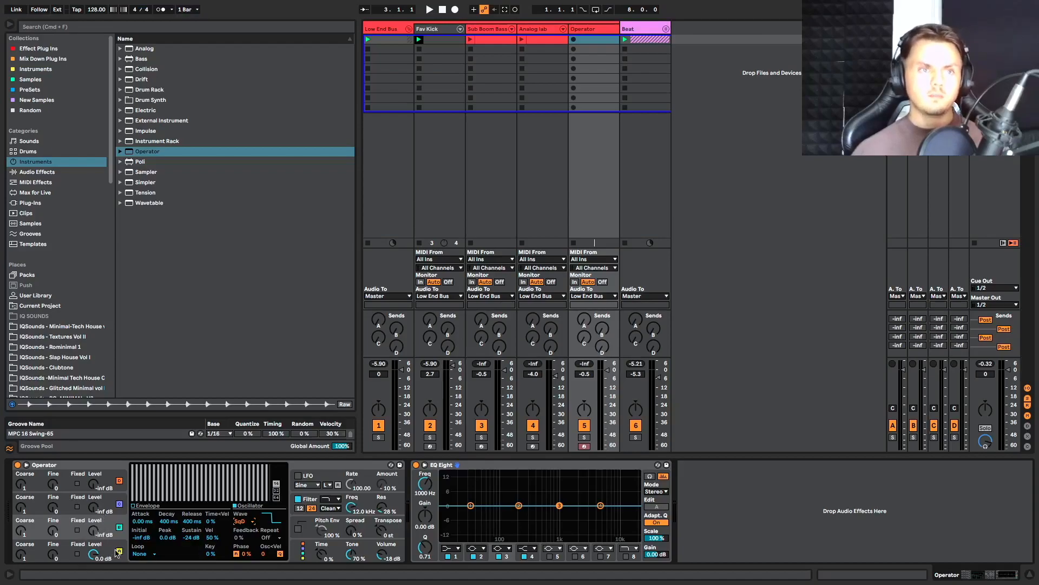
Step: Try Operator's fully parallel oscillator algorithm and switch back to the fully stacked one
{"action": "left_click", "coordinate": [303, 555]}
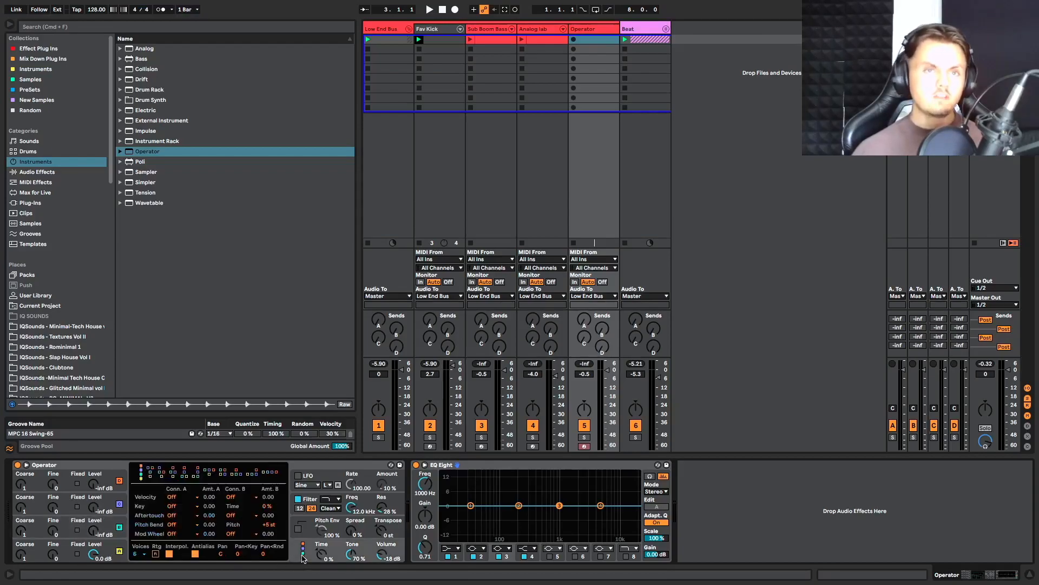
{"action": "left_click", "coordinate": [272, 474]}
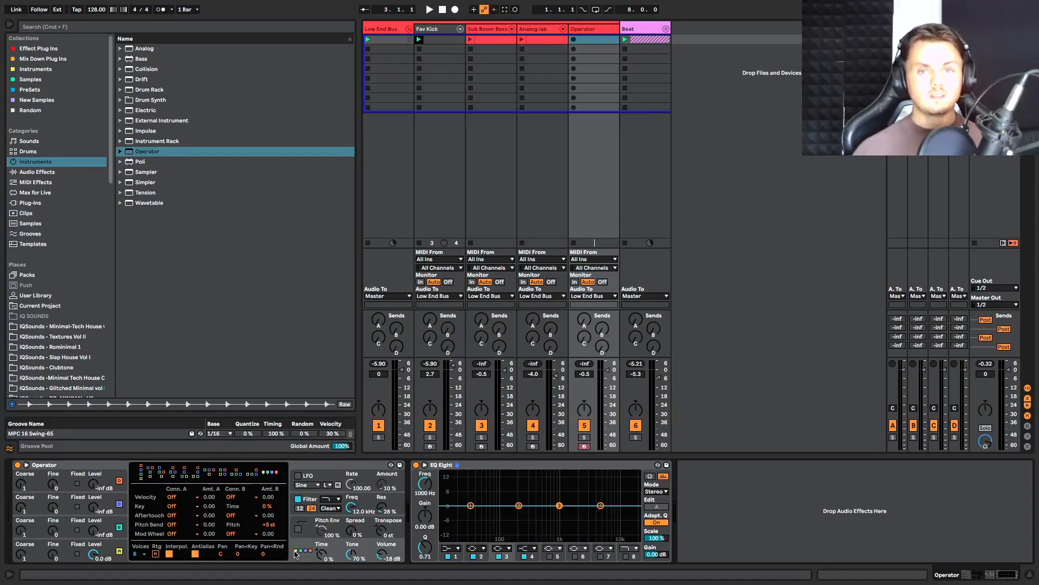
{"action": "left_click", "coordinate": [142, 473]}
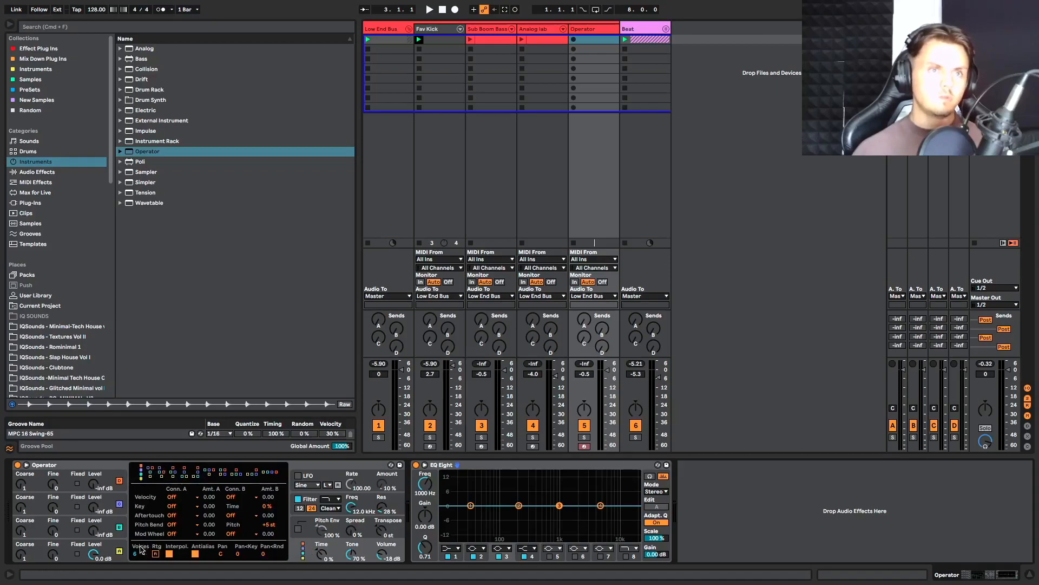
Step: Set oscillator B's level to -45 dB while auditioning the sound
{"action": "left_click", "coordinate": [110, 532]}
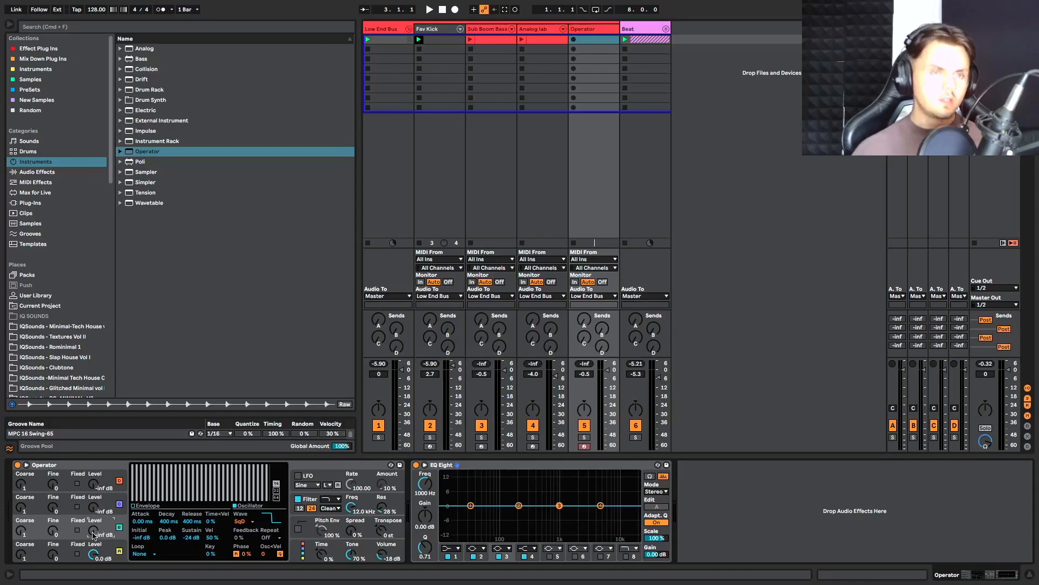
{"action": "mouse_move", "coordinate": [95, 530]}
{"action": "left_mouse_down"}
{"action": "mouse_move", "coordinate": [94, 512]}
{"action": "mouse_move", "coordinate": [94, 535]}
{"action": "left_mouse_up"}
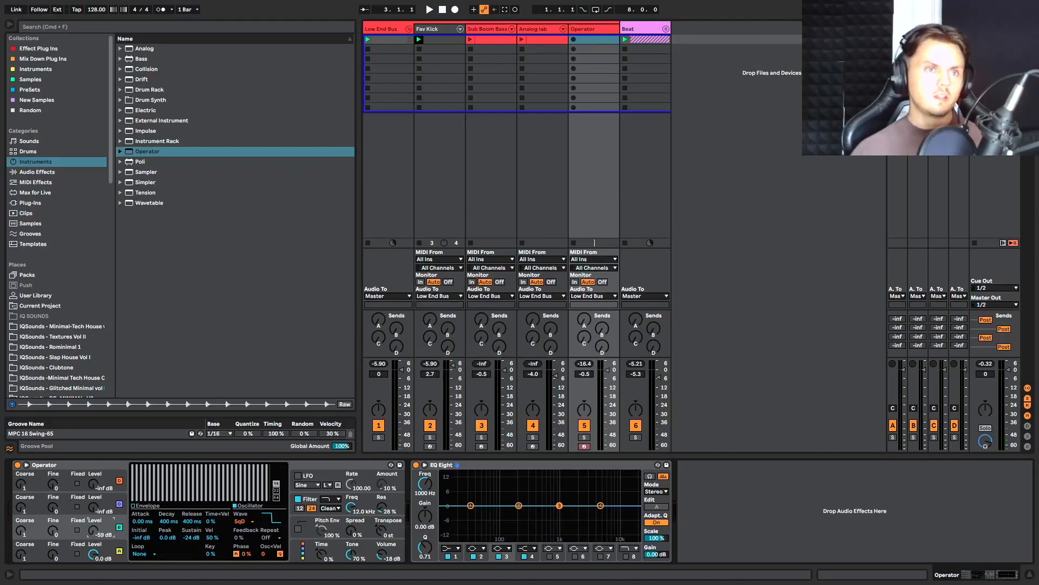
{"action": "left_click_drag", "start_coordinate": [94, 535], "coordinate": [94, 536]}
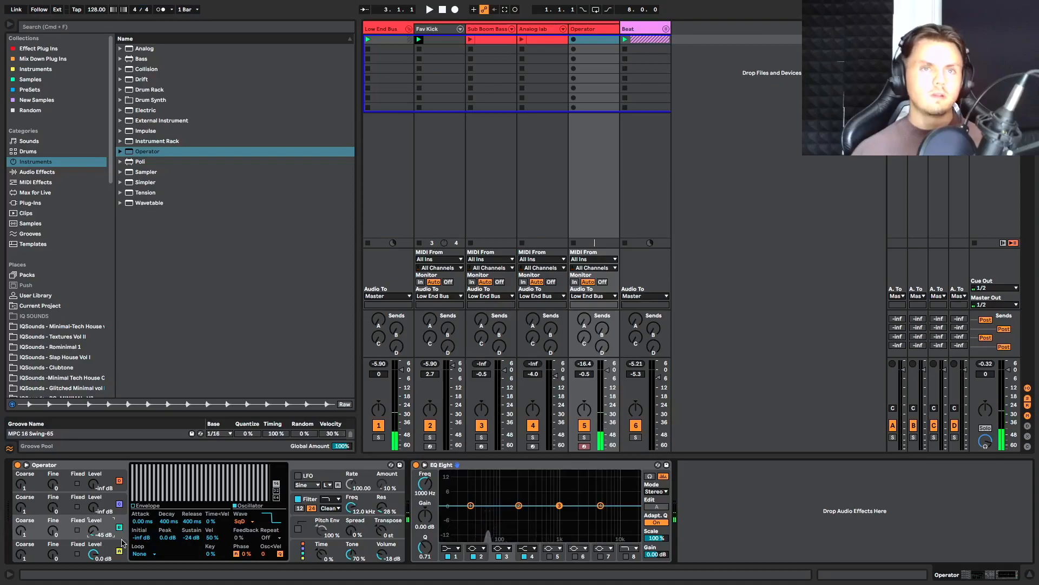
Step: Switch Operator's filter circuit to MS2 and set the filter drive to 10.7 dB
{"action": "left_click", "coordinate": [330, 509]}
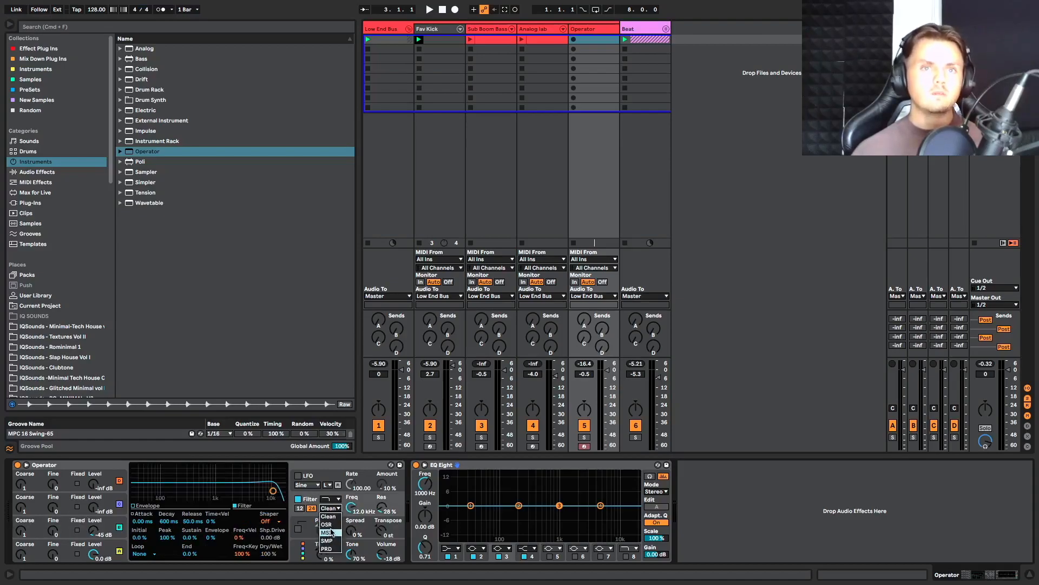
{"action": "left_click", "coordinate": [326, 532]}
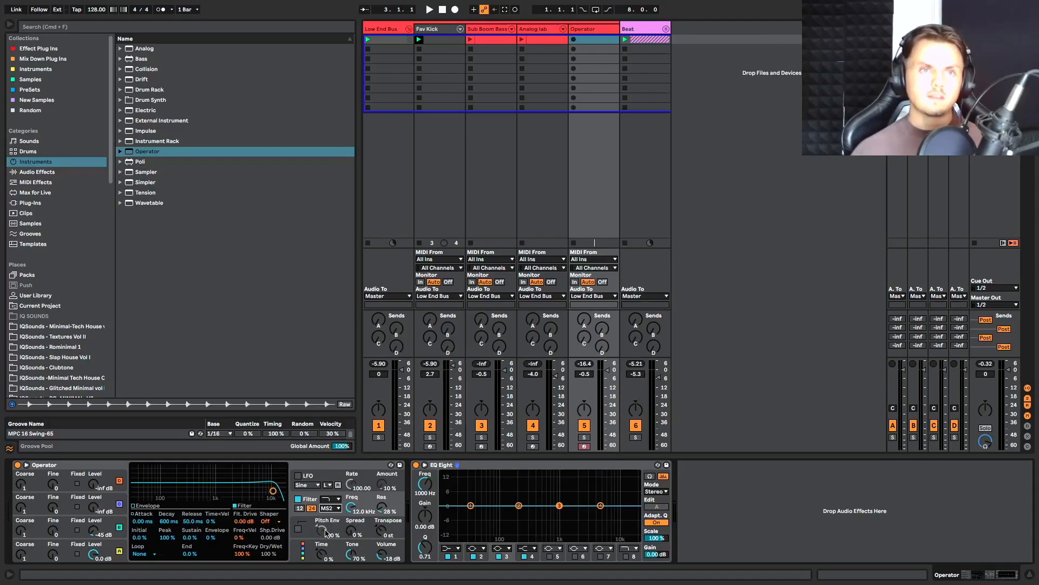
{"action": "left_click", "coordinate": [241, 522]}
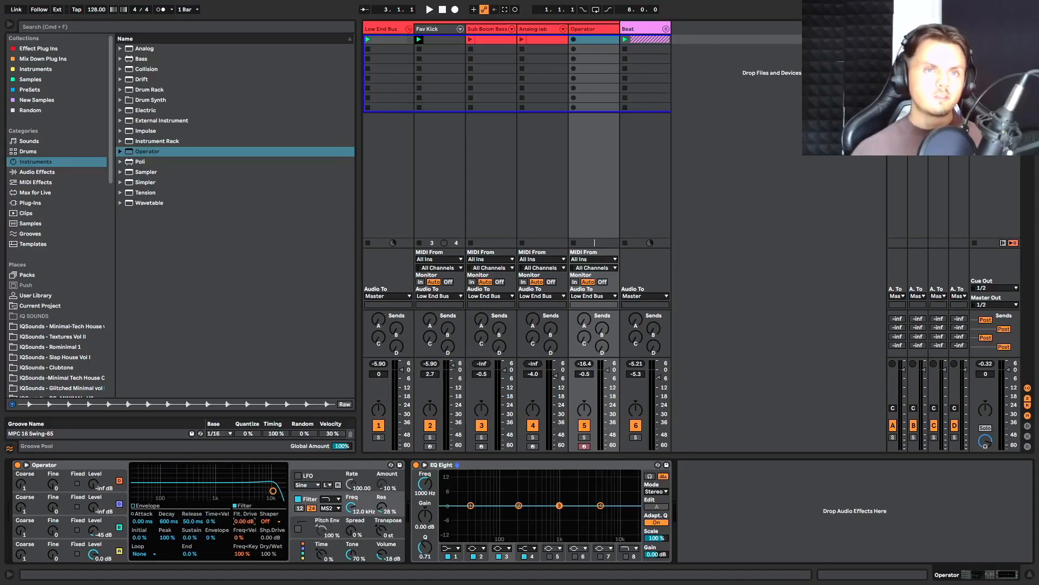
{"action": "left_click_drag", "start_coordinate": [243, 521], "coordinate": [244, 501]}
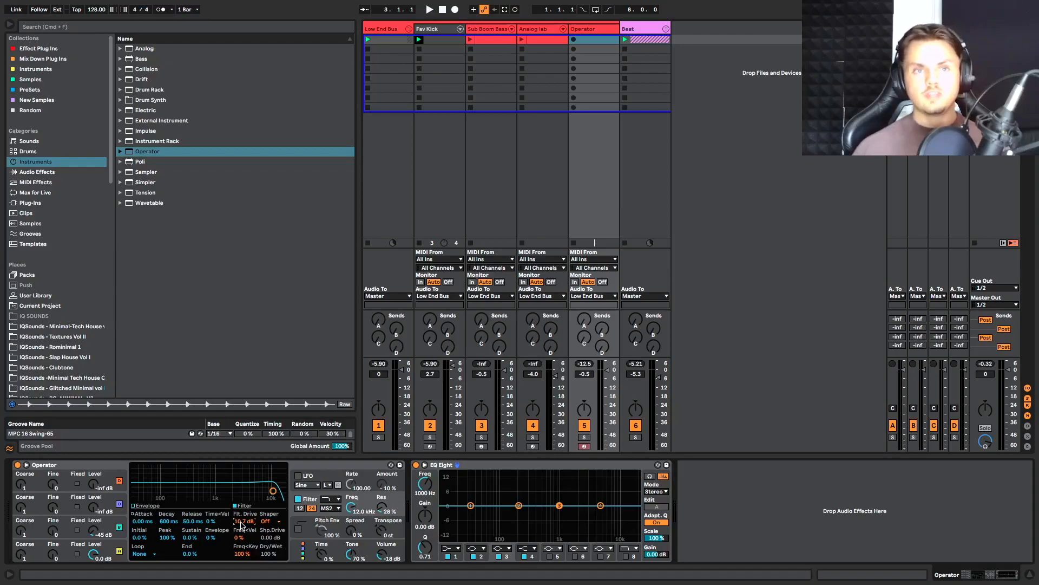
Step: Lower Operator's filter cutoff frequency to 329 Hz
{"action": "left_click_drag", "start_coordinate": [348, 509], "coordinate": [348, 556]}
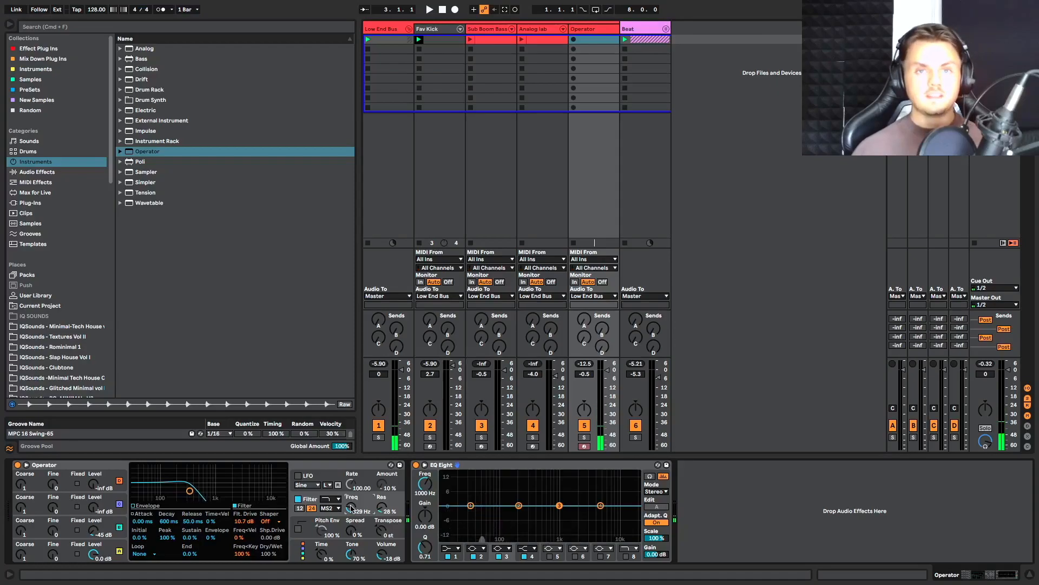
Step: Copy the Sub Boom Bass clip into the Operator track's first slot and open its notes for editing
{"action": "left_click", "coordinate": [507, 42]}
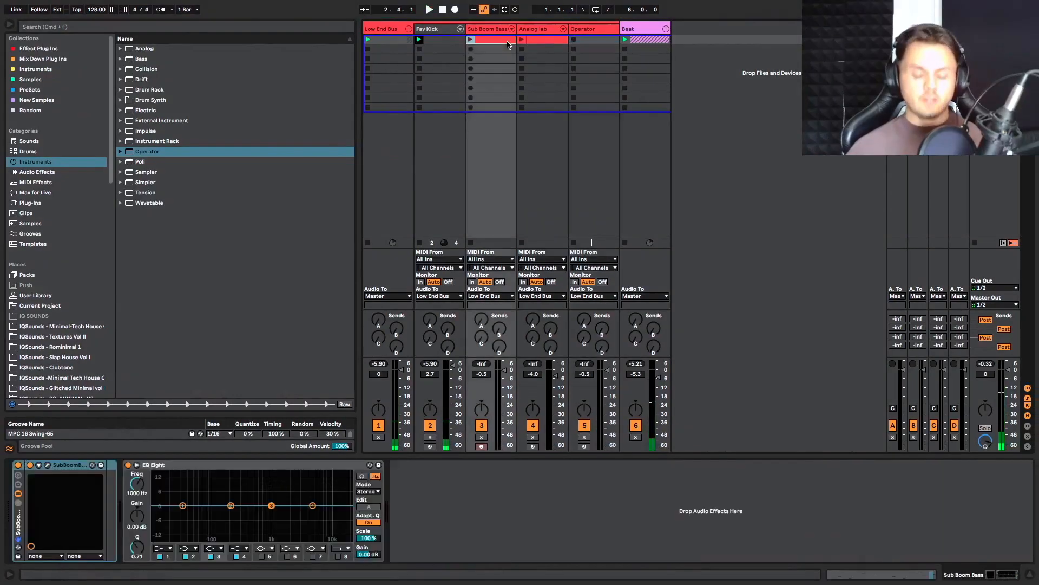
{"action": "left_click", "coordinate": [604, 44]}
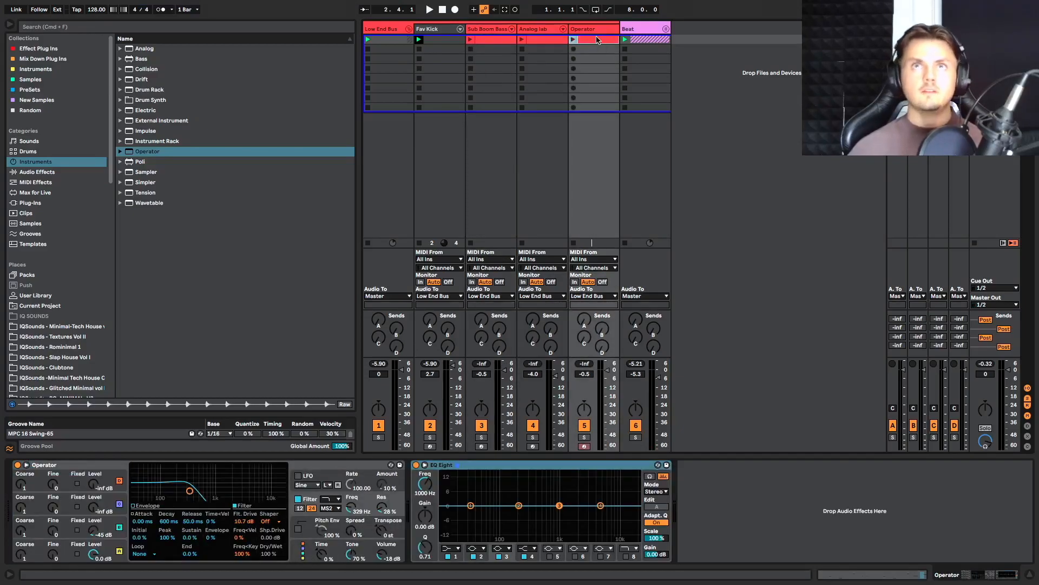
{"action": "double_click", "coordinate": [598, 40]}
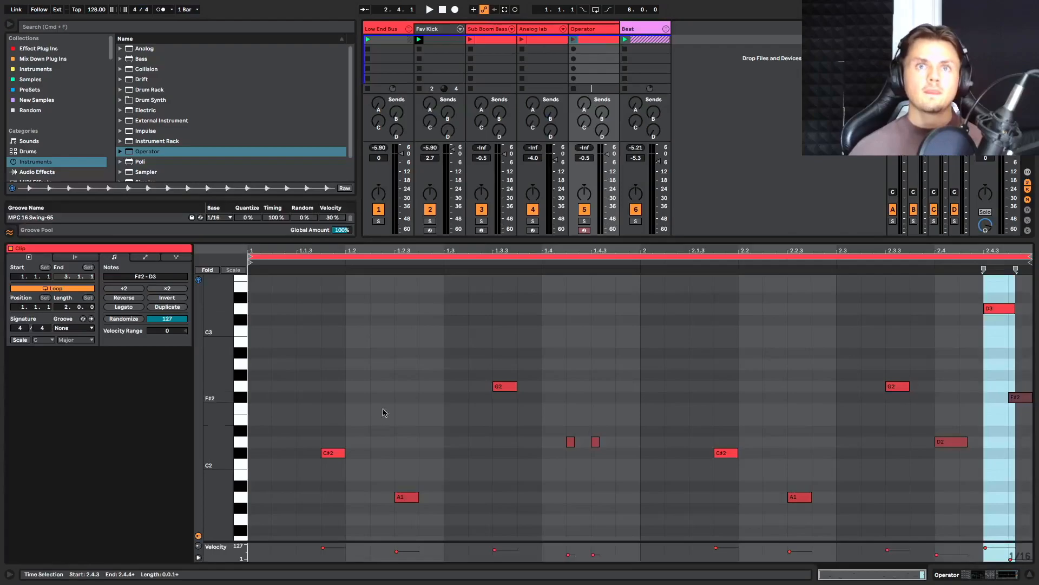
Step: Transpose all the notes in the Operator clip down two octaves and deactivate them as a guide
{"action": "left_click_drag", "start_coordinate": [292, 506], "coordinate": [1013, 261]}
{"action": "key", "text": "shift+Down"}
{"action": "key", "text": "shift+Down"}
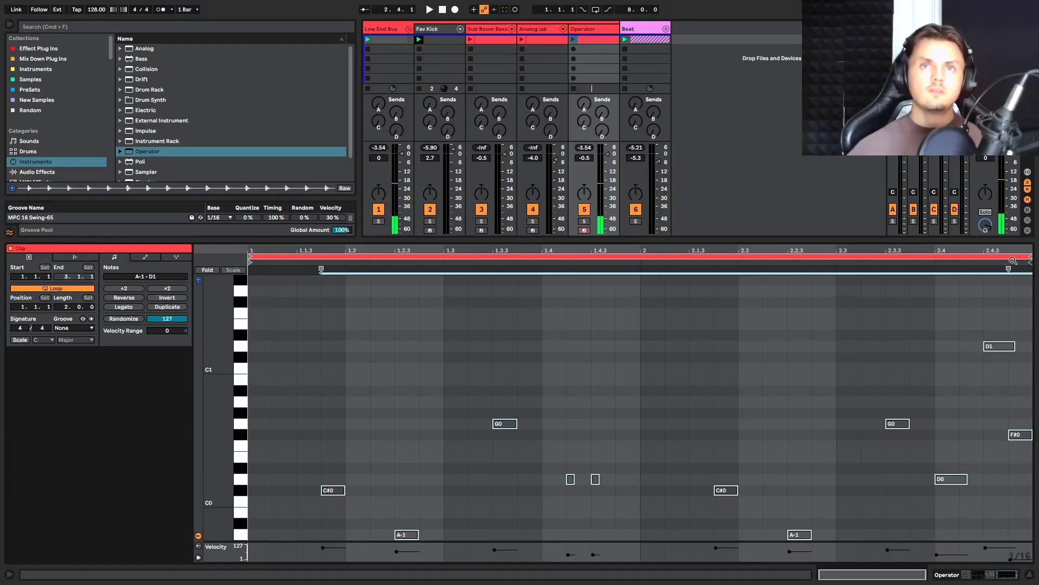
Step: Add 1/16 notes C#0 at 1.1.3, A-1 at 1.2 and F0 at 1.3.4, with the F0's velocity at 43
{"action": "left_click", "coordinate": [240, 491]}
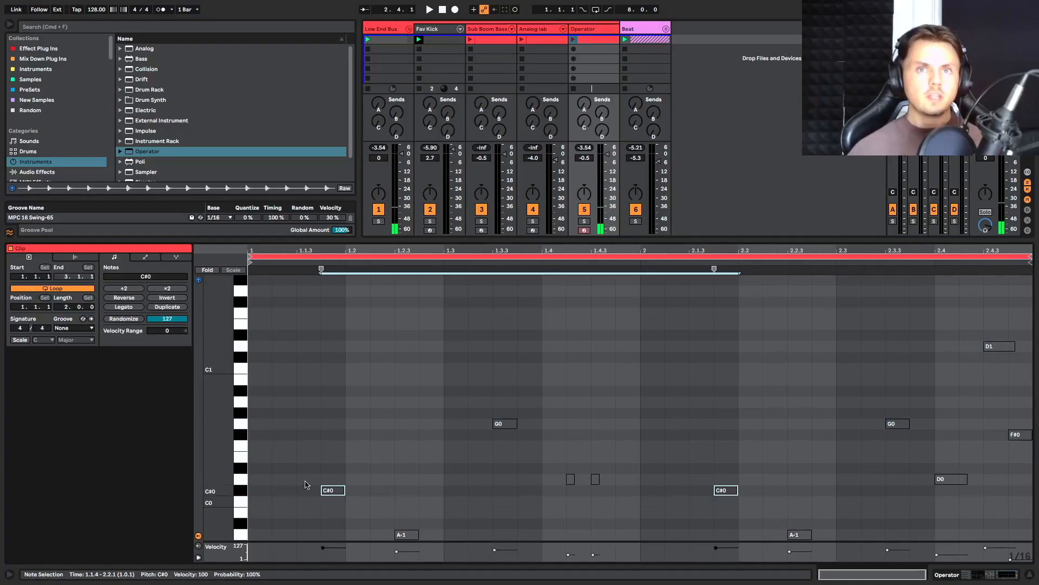
{"action": "scroll", "coordinate": [297, 490], "scroll_direction": "down", "scroll_amount": 1}
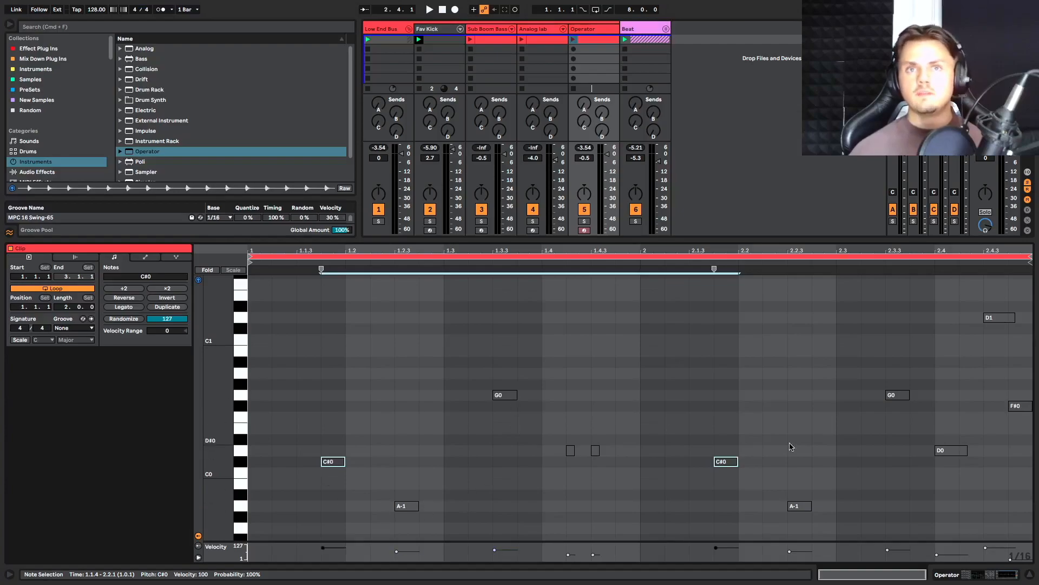
{"action": "double_click", "coordinate": [301, 462]}
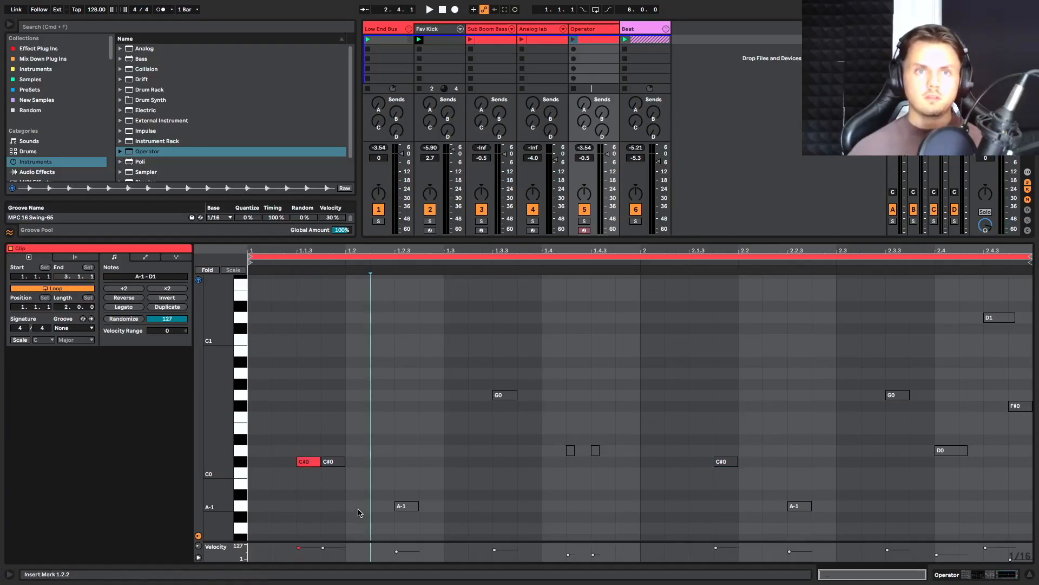
{"action": "double_click", "coordinate": [357, 506]}
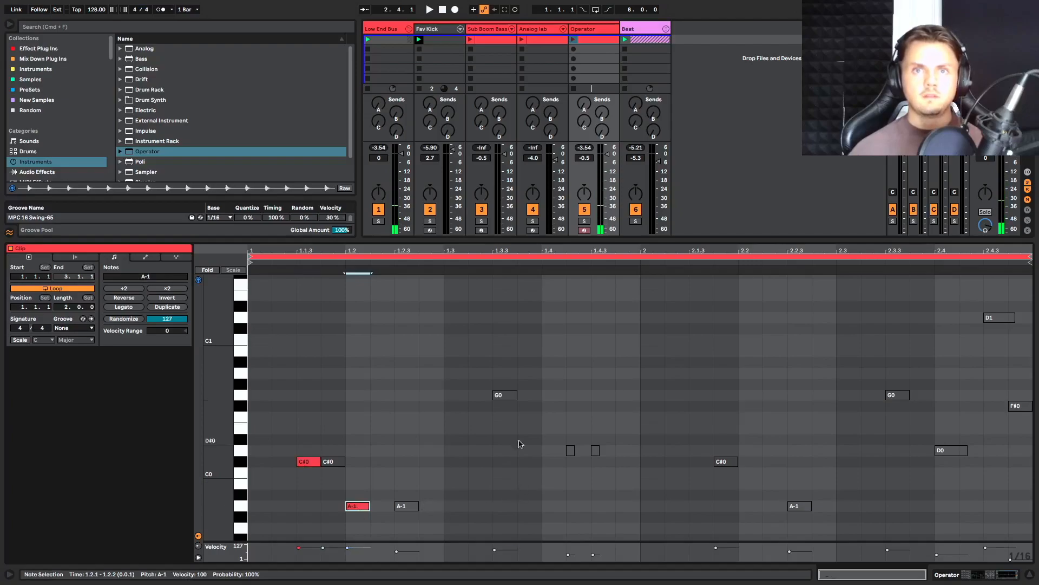
{"action": "double_click", "coordinate": [530, 417]}
{"action": "left_click_drag", "start_coordinate": [519, 553], "coordinate": [519, 555]}
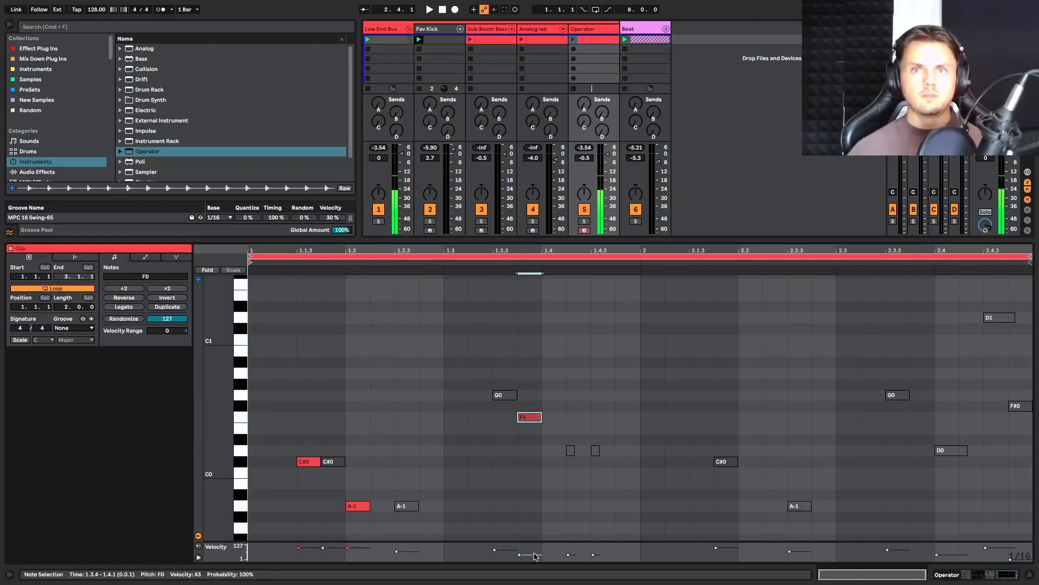
Step: Add a C#0 note at bar 2 extended slightly past 1/16, and a 1/16 A-1 at 2.3 with reduced velocity
{"action": "double_click", "coordinate": [648, 452]}
{"action": "left_click_drag", "start_coordinate": [648, 454], "coordinate": [682, 462]}
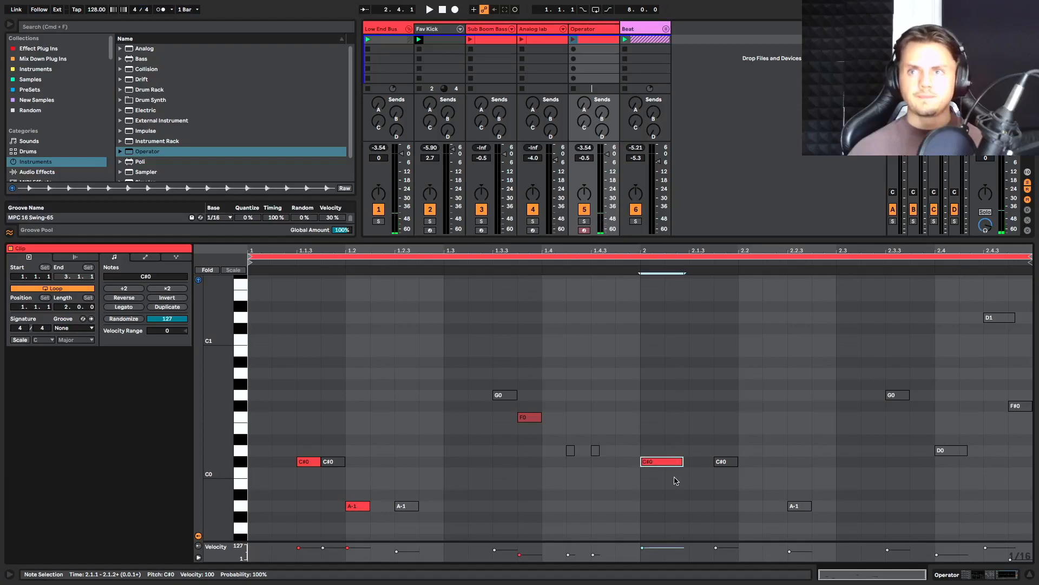
{"action": "double_click", "coordinate": [848, 509]}
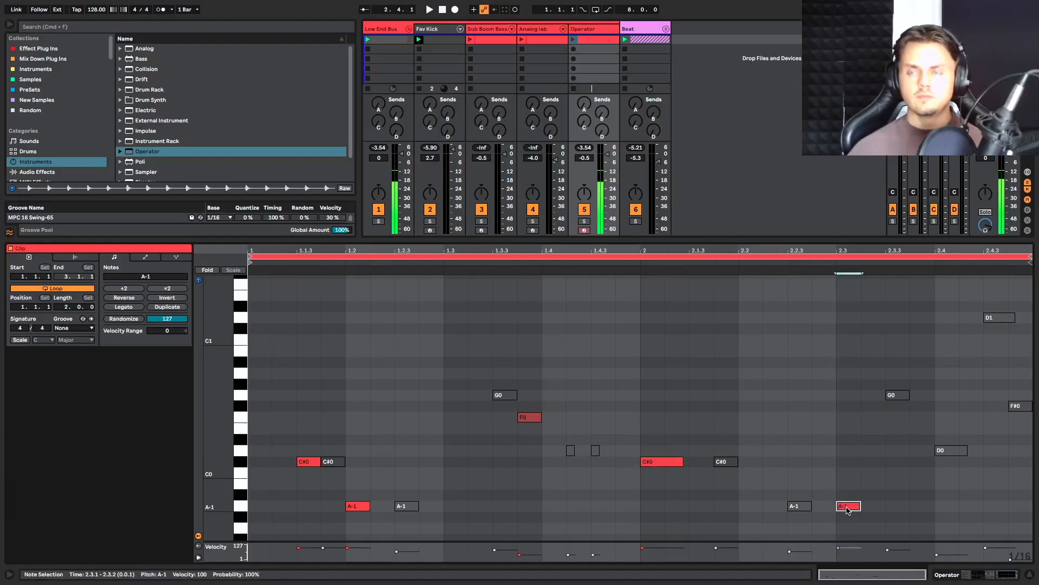
{"action": "left_click_drag", "start_coordinate": [846, 547], "coordinate": [846, 551]}
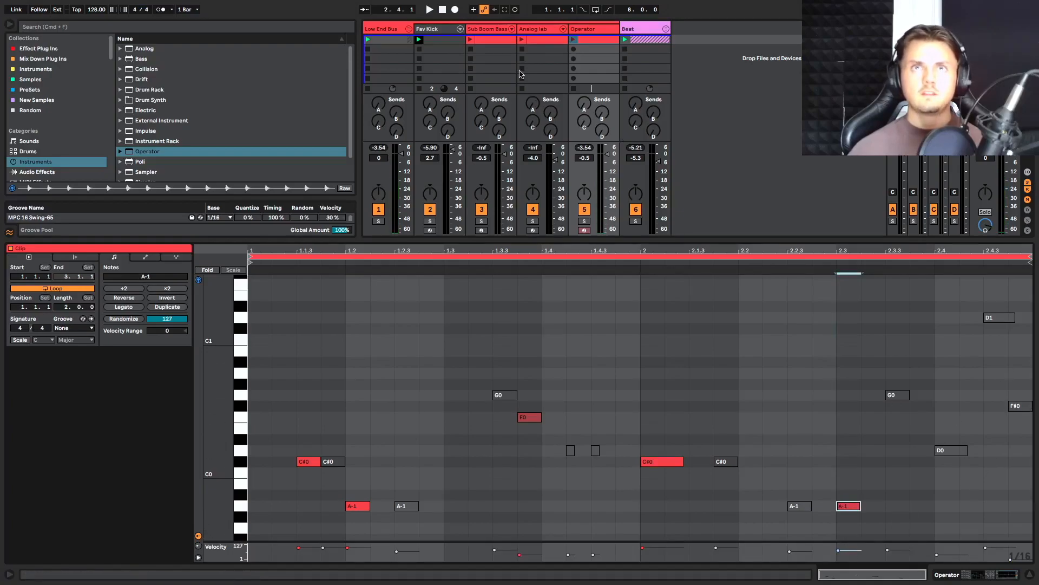
Step: Play the Low End Bus group's clips and compare the mix with the Operator track switched off and on
{"action": "left_click", "coordinate": [368, 41]}
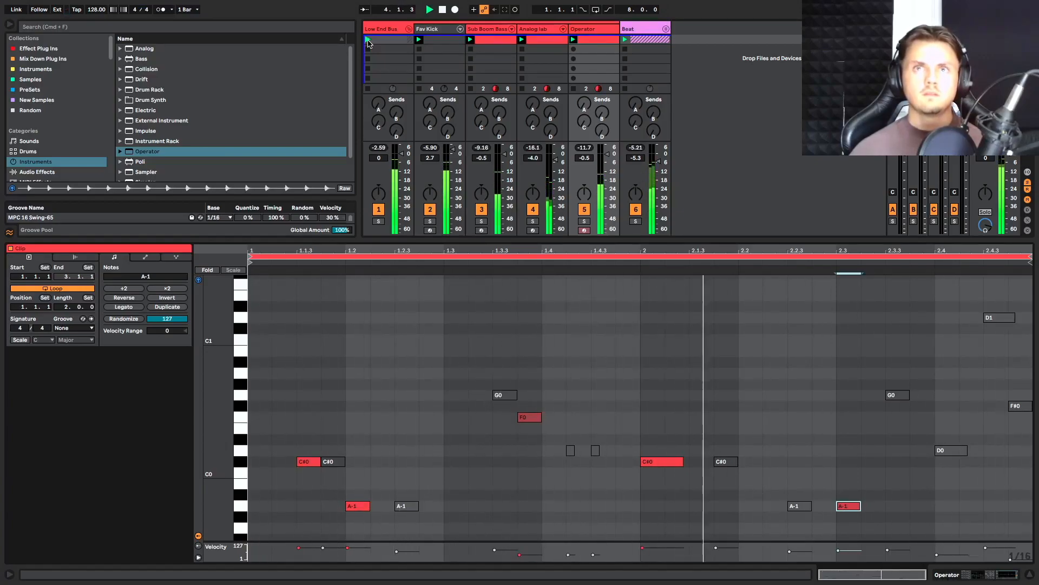
{"action": "left_click", "coordinate": [583, 209]}
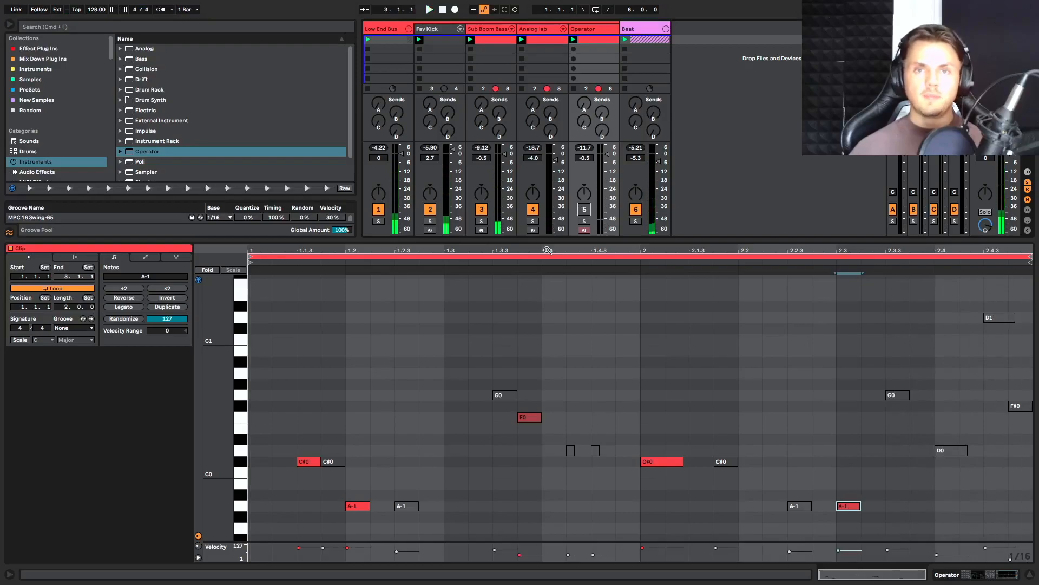
{"action": "left_click", "coordinate": [585, 209]}
{"action": "key", "text": "space"}
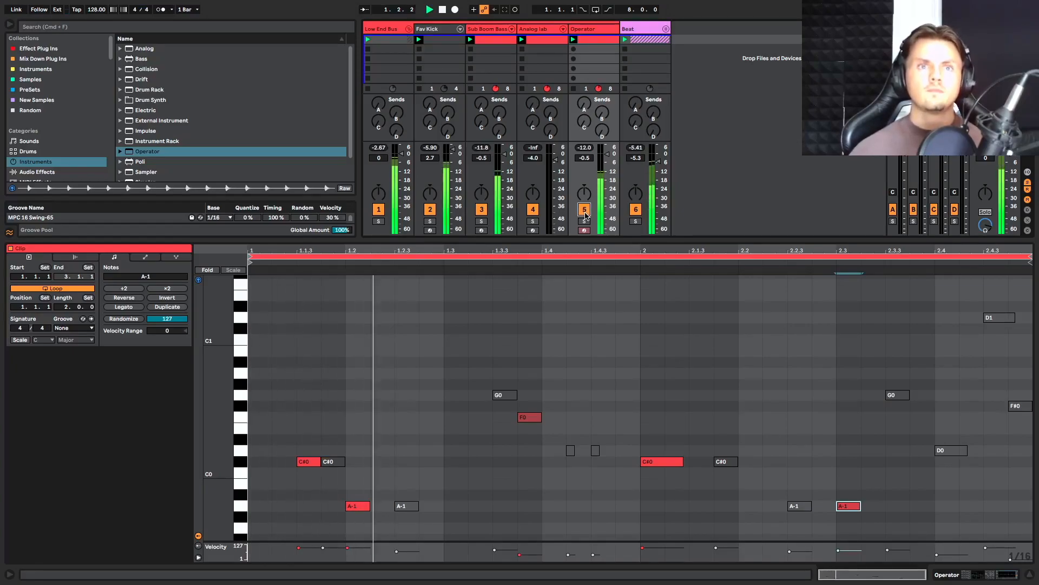